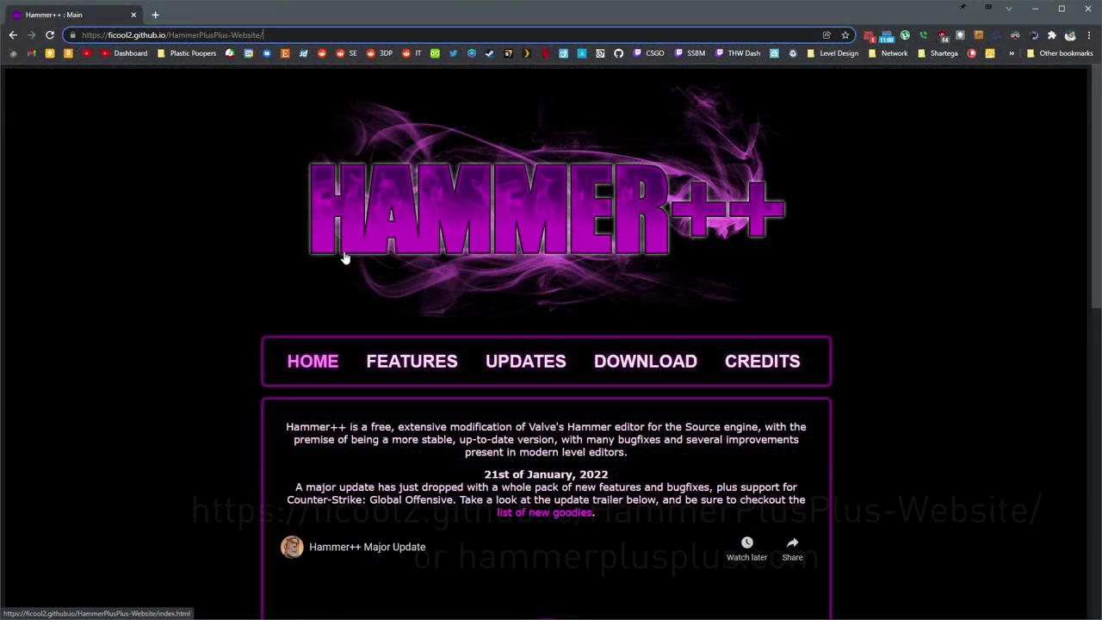
- Download the Counter-Strike: Global Offensive build of Hammer++ from the website's download page and save the zip to the Desktop
click(632, 363)
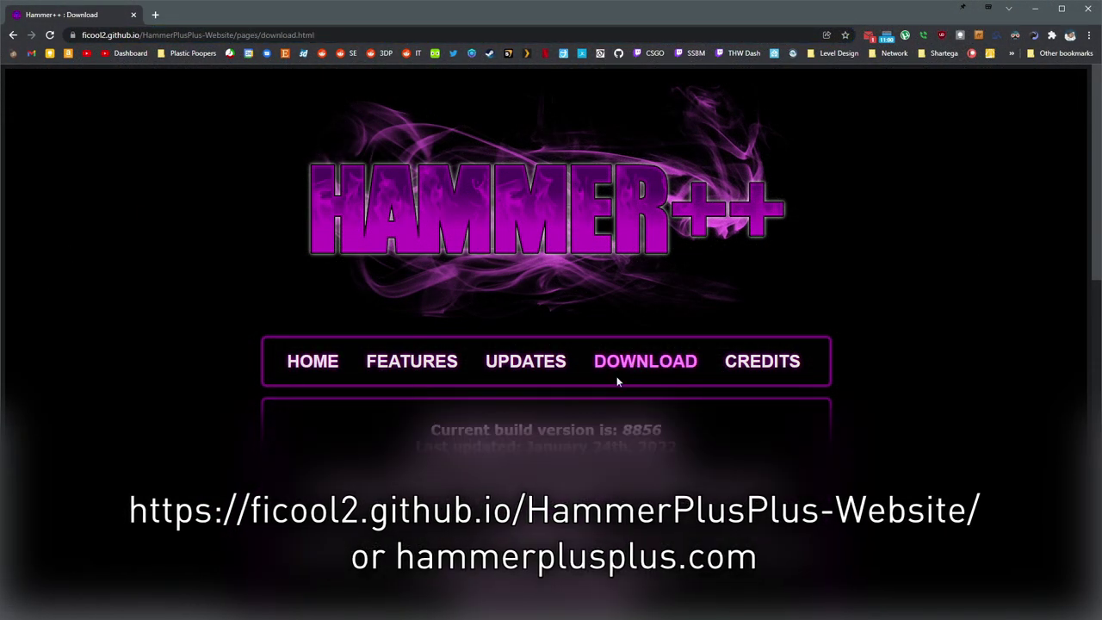
scroll(610, 325, down, 6)
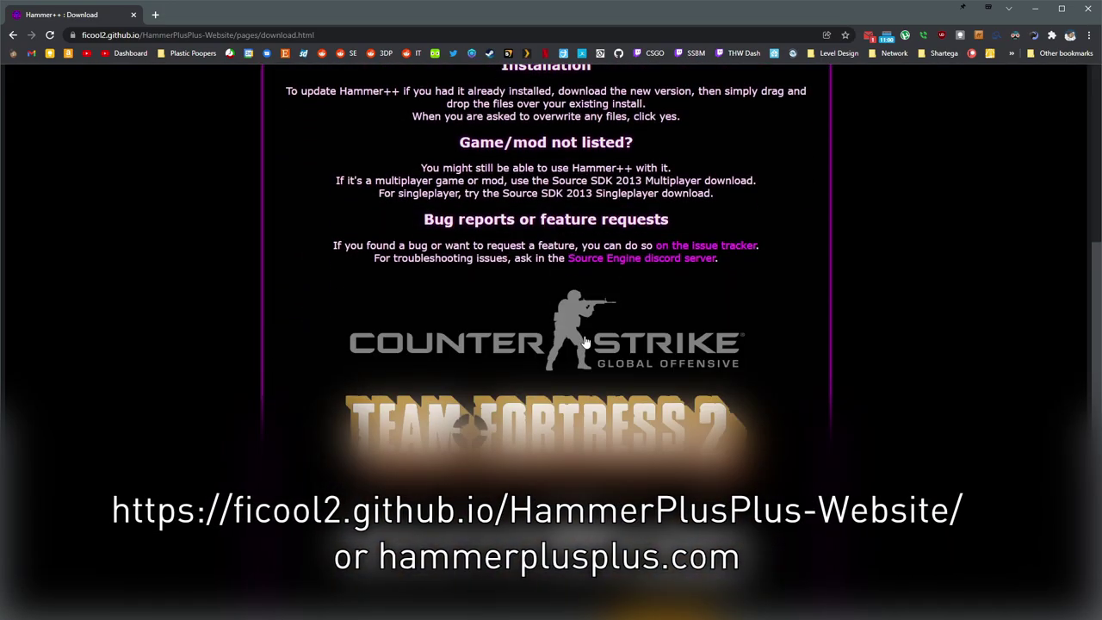
scroll(584, 327, down, 4)
scroll(640, 472, up, 5)
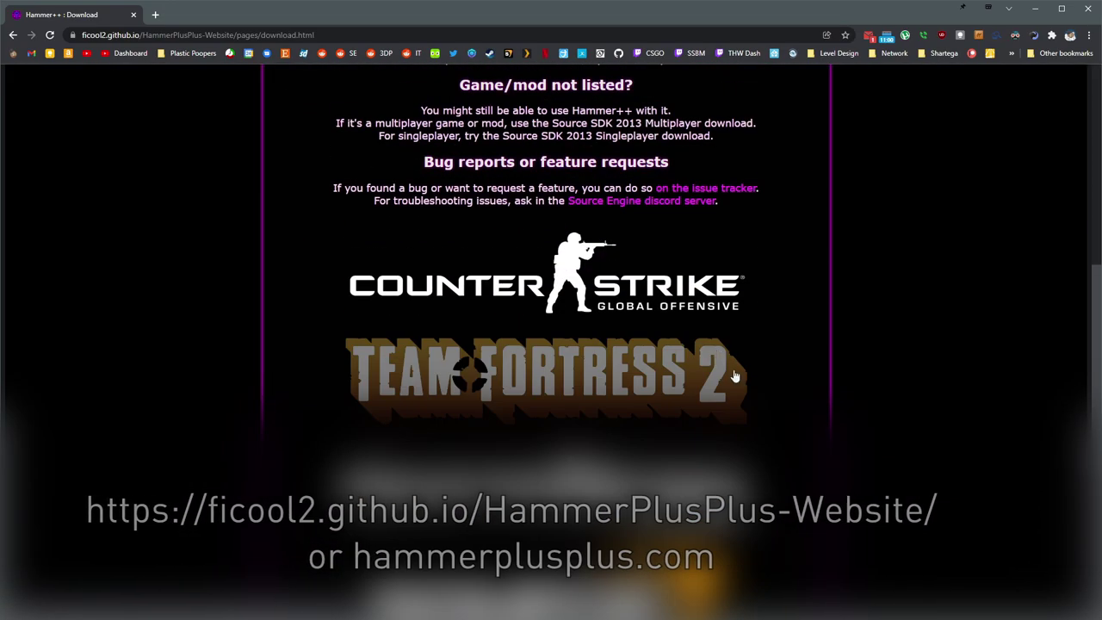
click(533, 414)
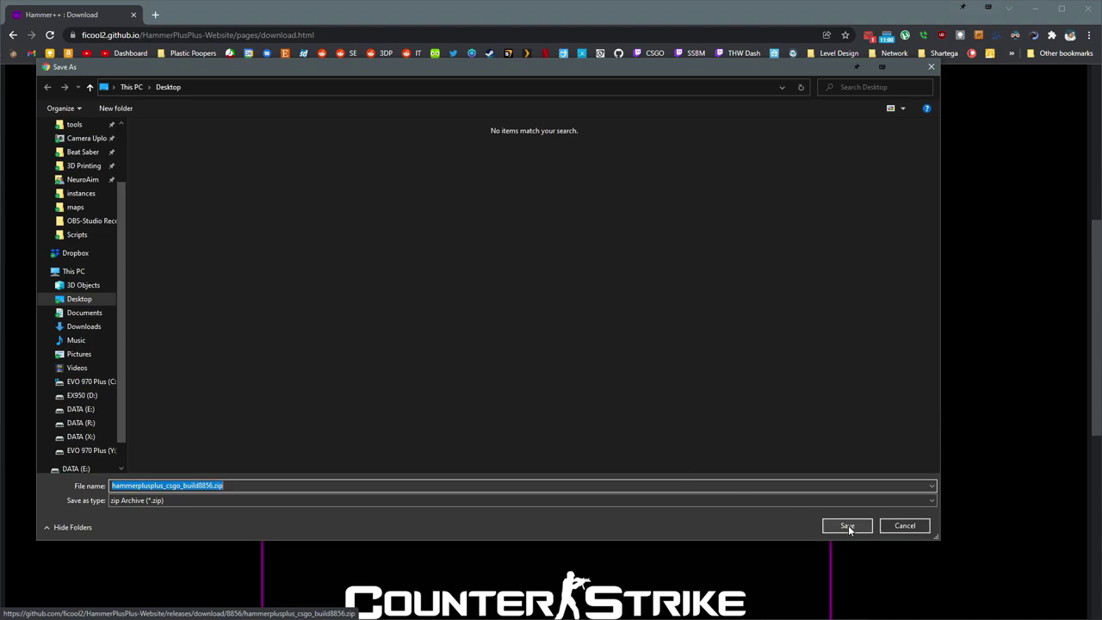
click(848, 527)
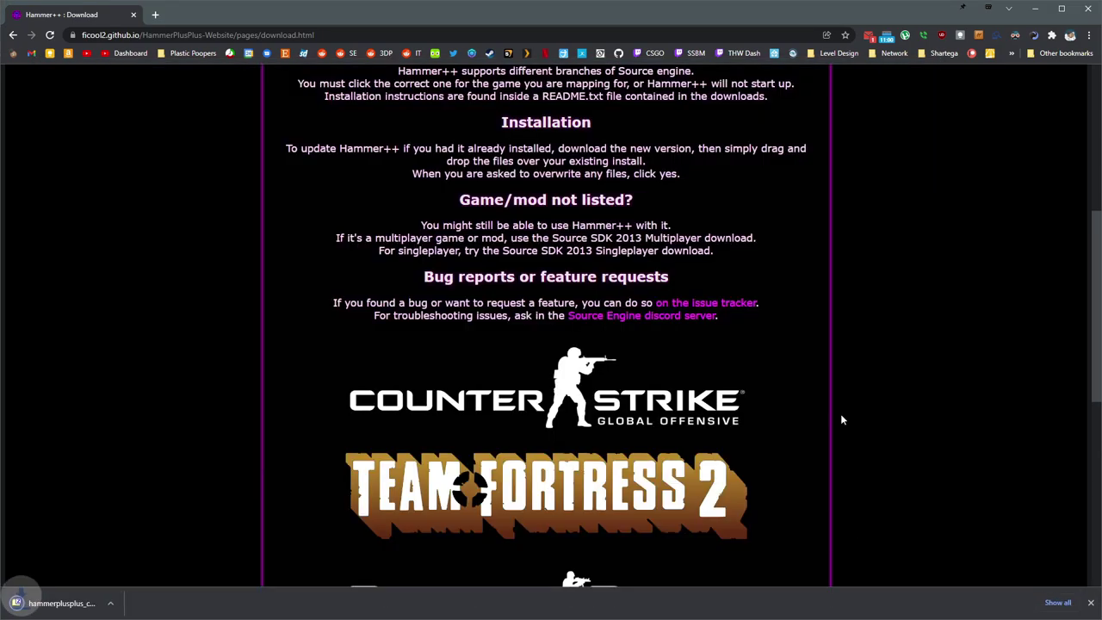
- Open the downloaded archive and extract its hammerplusplus_csgo_build8856 folder onto the desktop
click(76, 605)
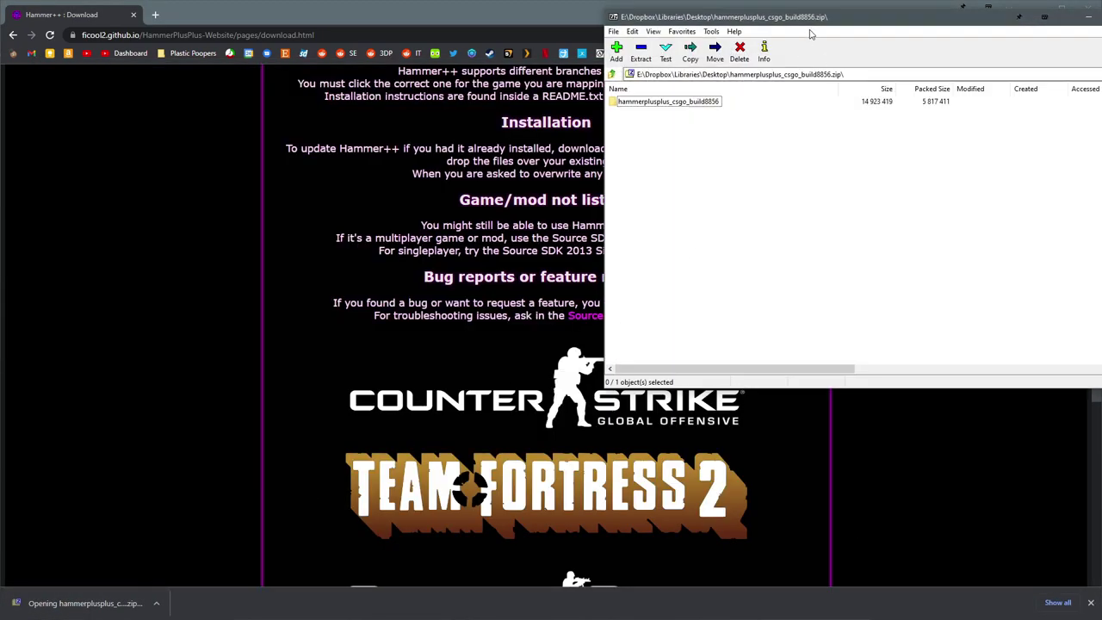
drag(813, 35, 701, 96)
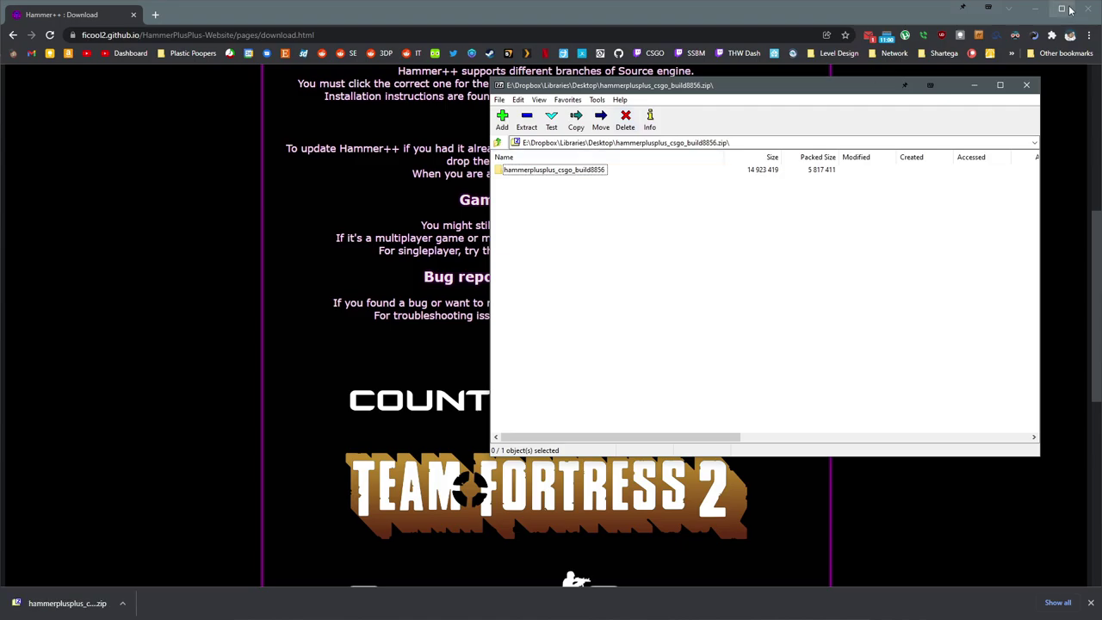
click(1038, 9)
drag(566, 172, 374, 164)
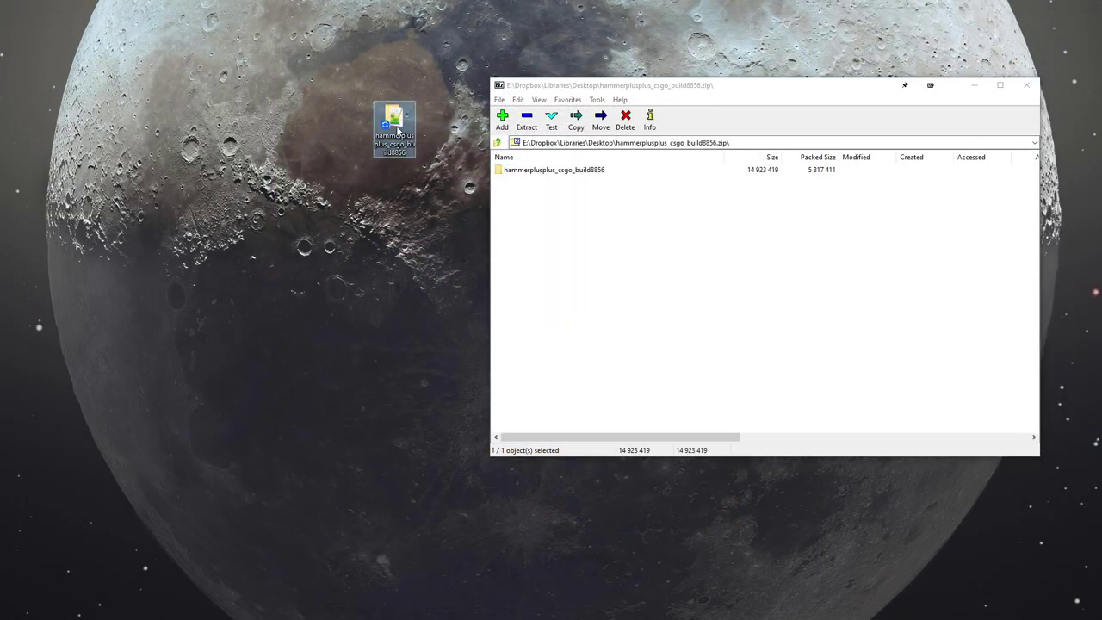
- Open the extracted folder, and in a second File Explorer tab go to Steam\steamapps\common\Counter-Strike Global Offensive
double_click(401, 125)
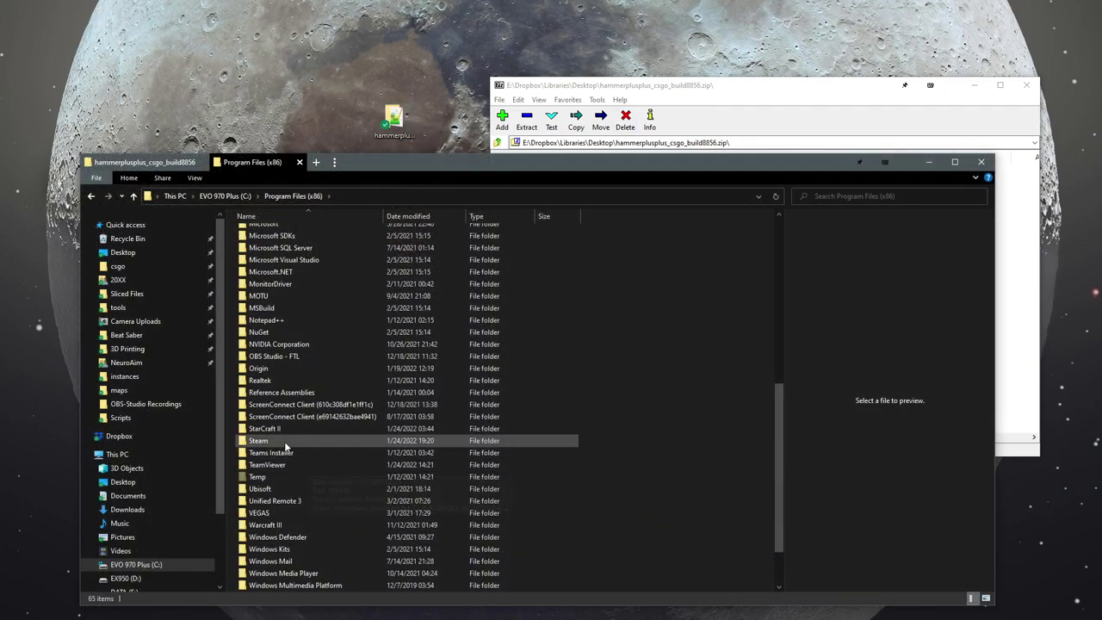
double_click(284, 441)
double_click(297, 428)
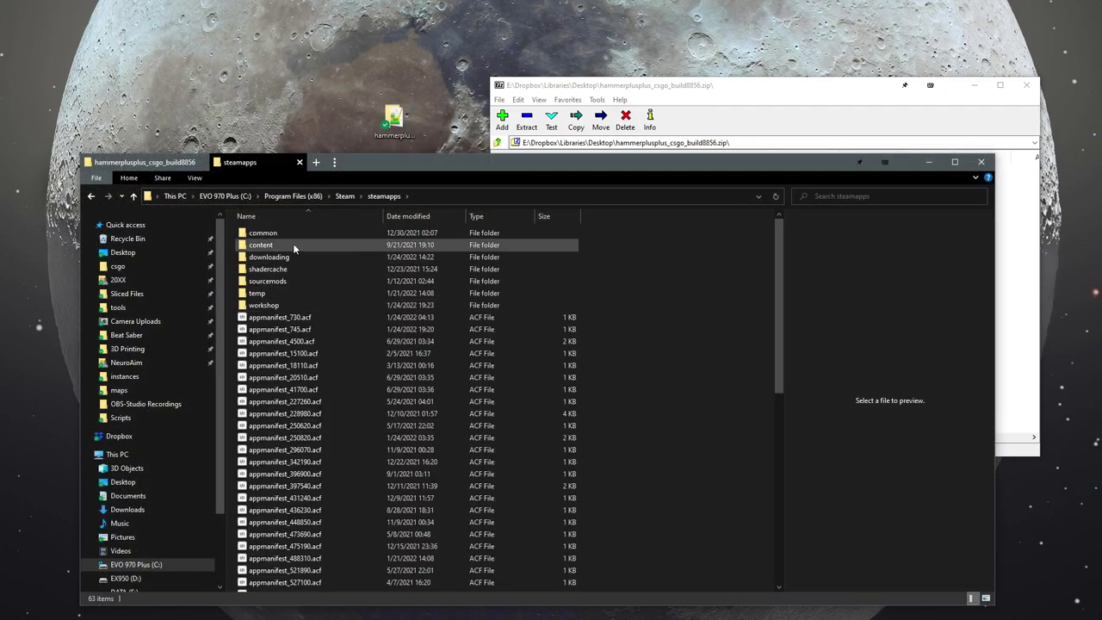
double_click(290, 232)
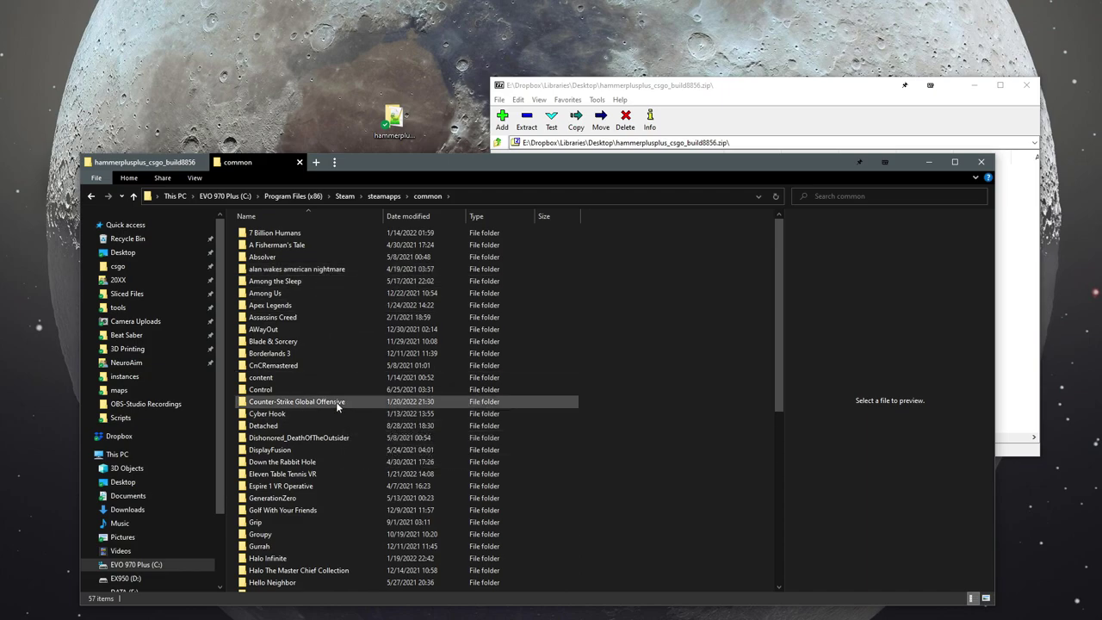
double_click(377, 405)
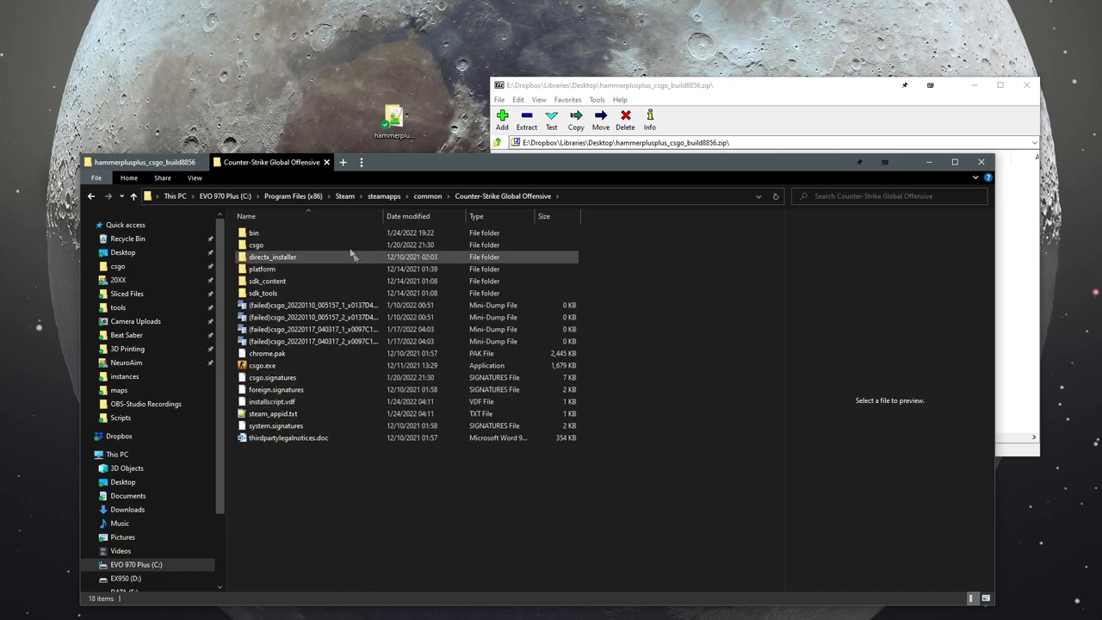
- Look inside the bin folder within csgo and return to the Counter-Strike Global Offensive folder
click(269, 236)
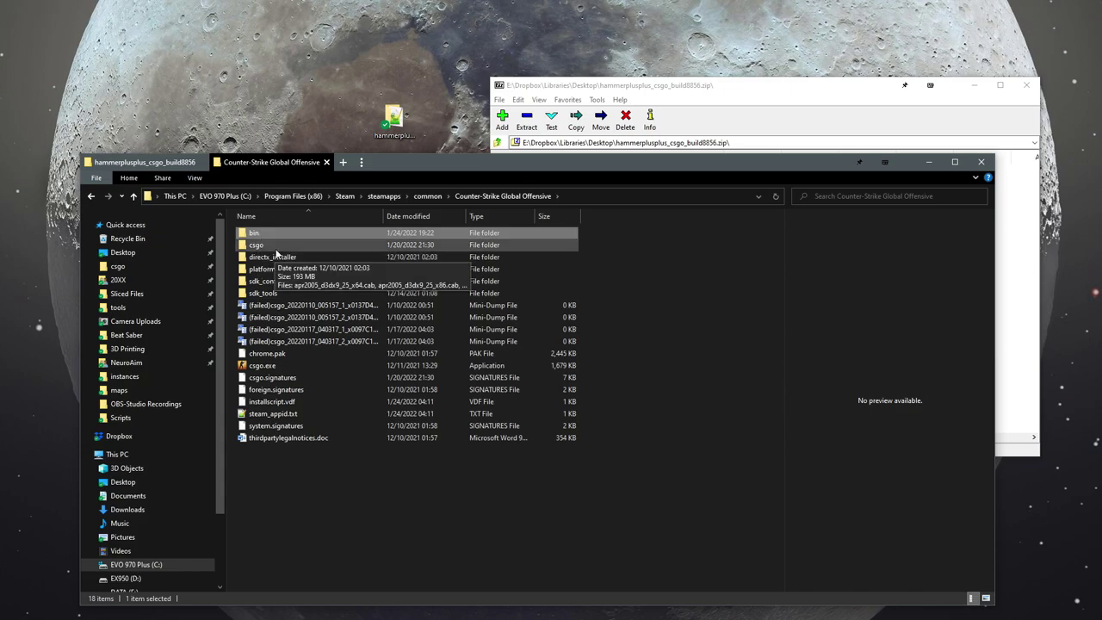
double_click(276, 246)
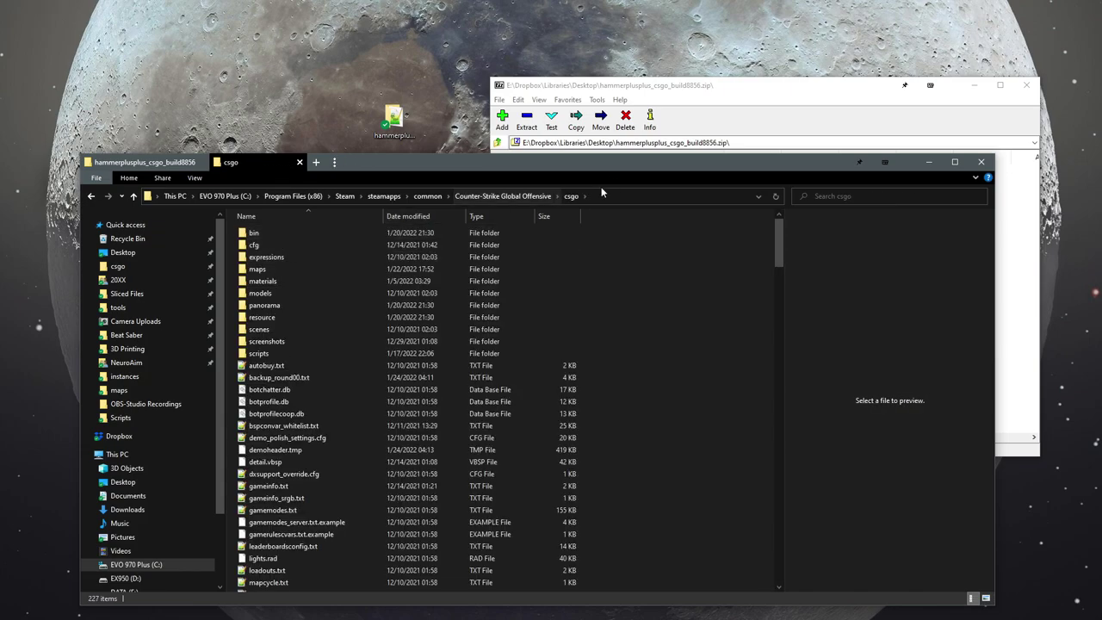
click(606, 195)
double_click(293, 231)
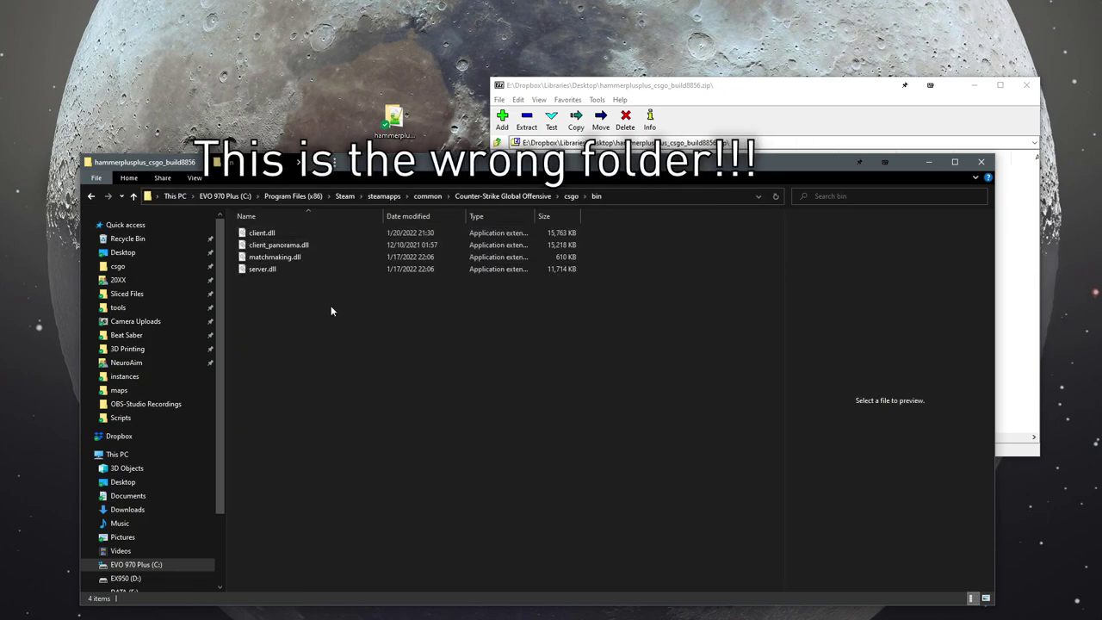
drag(481, 340, 396, 231)
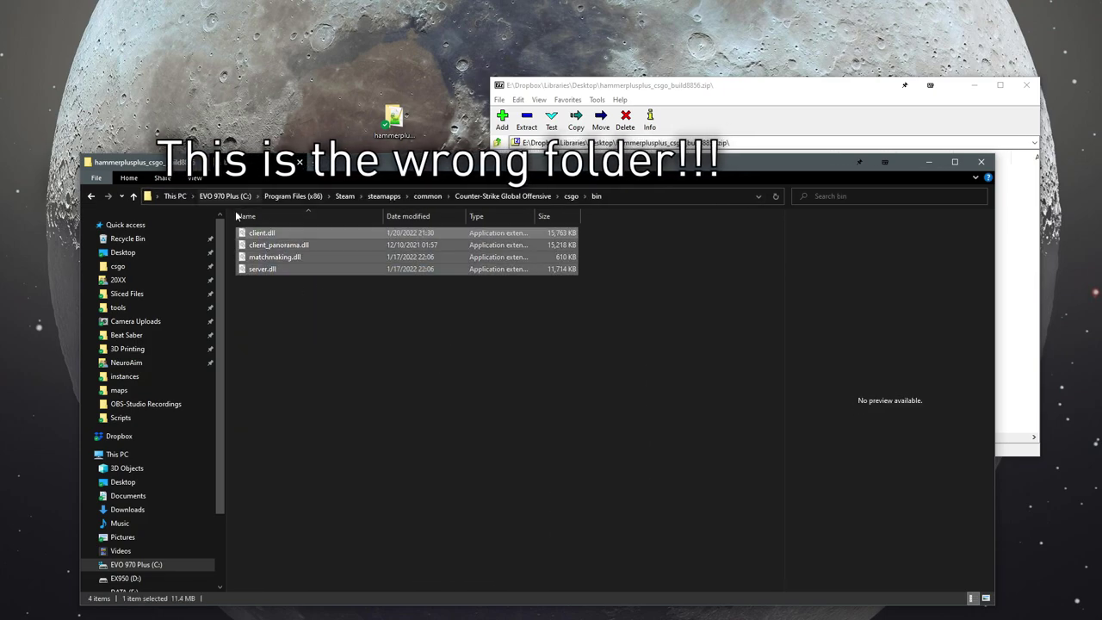
click(398, 358)
click(527, 197)
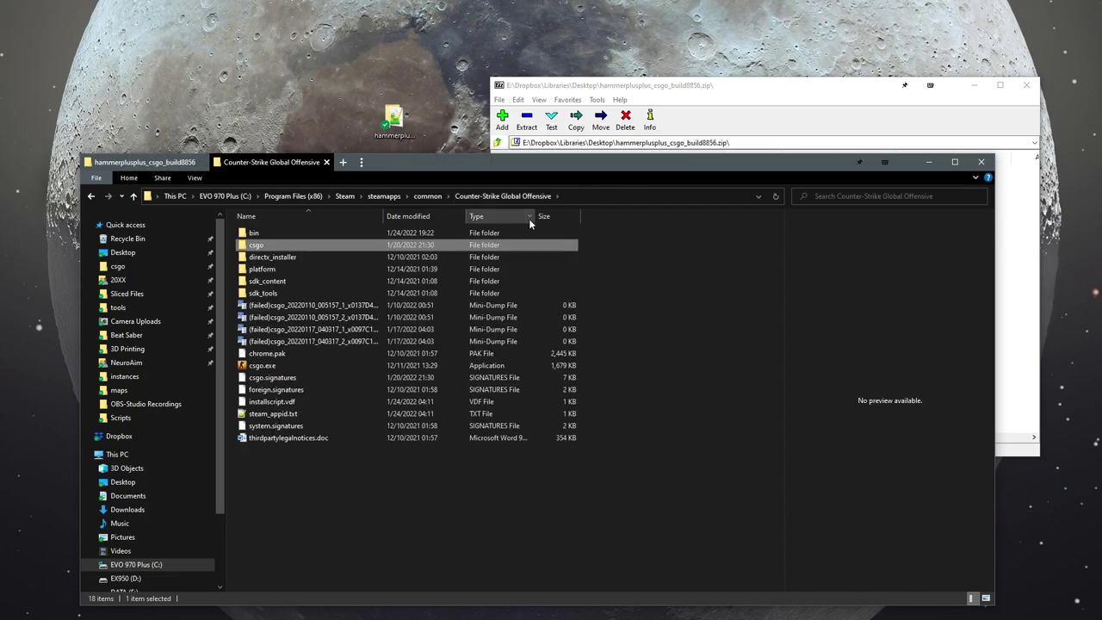
- Open the bin folder directly inside Counter-Strike Global Offensive and locate hammer.exe in it
double_click(304, 234)
scroll(320, 264, down, 5)
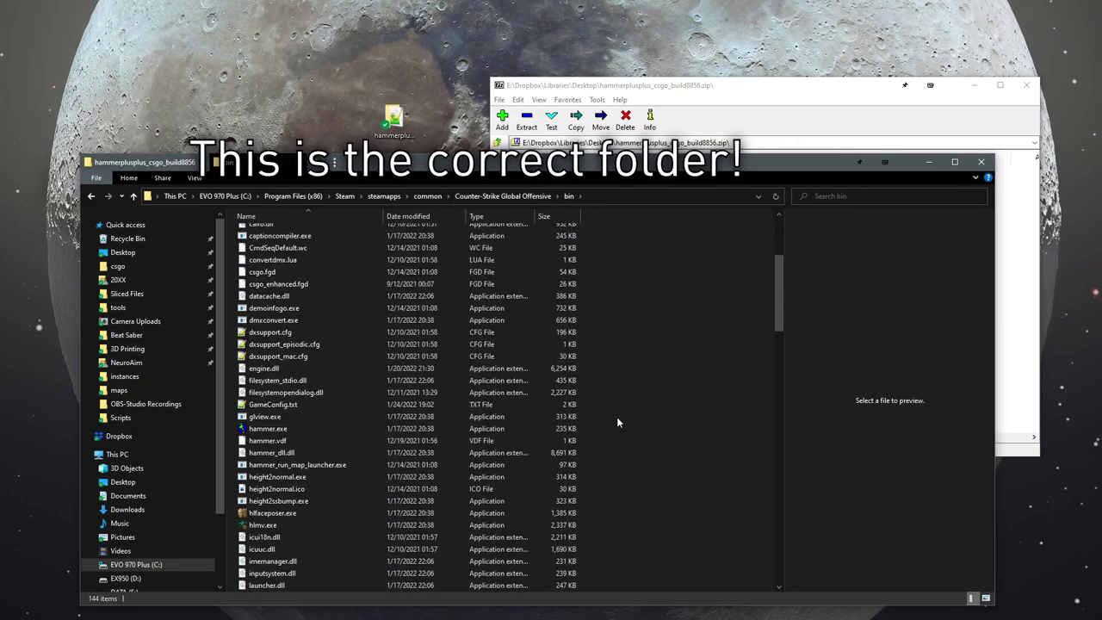
click(312, 428)
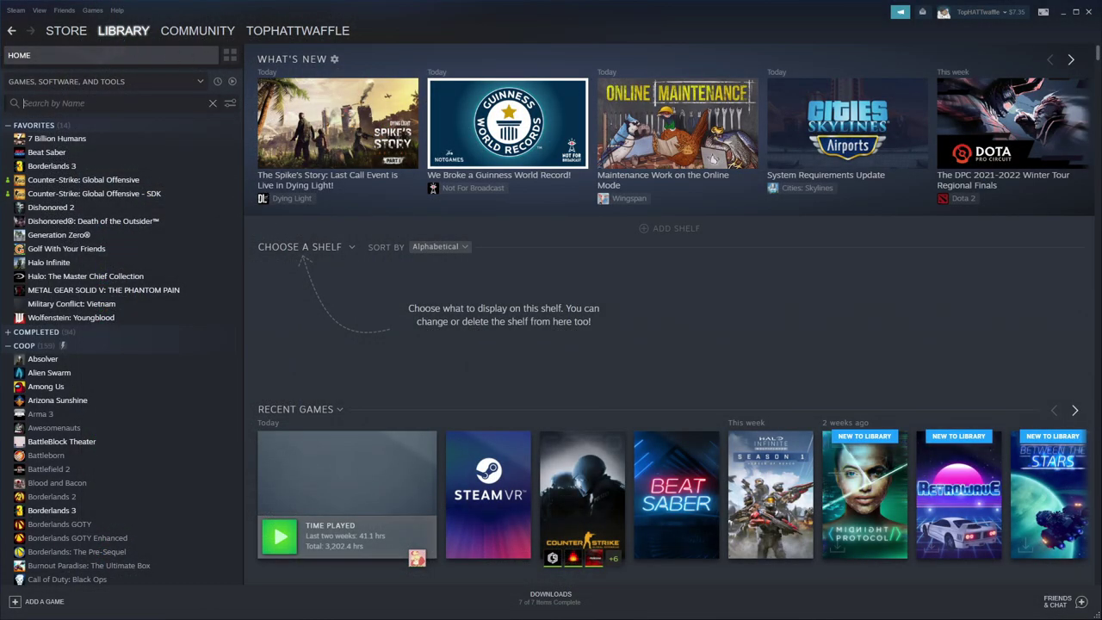
- Launch Counter-Strike: Global Offensive - SDK from the Steam library and start Hammer World Editor once
click(164, 194)
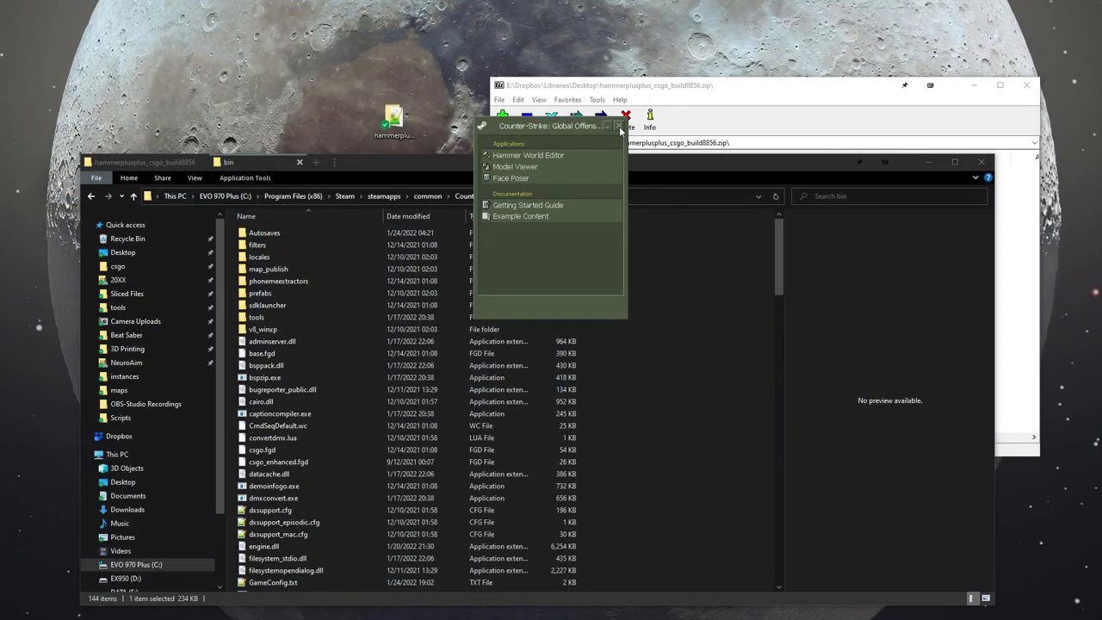
double_click(566, 156)
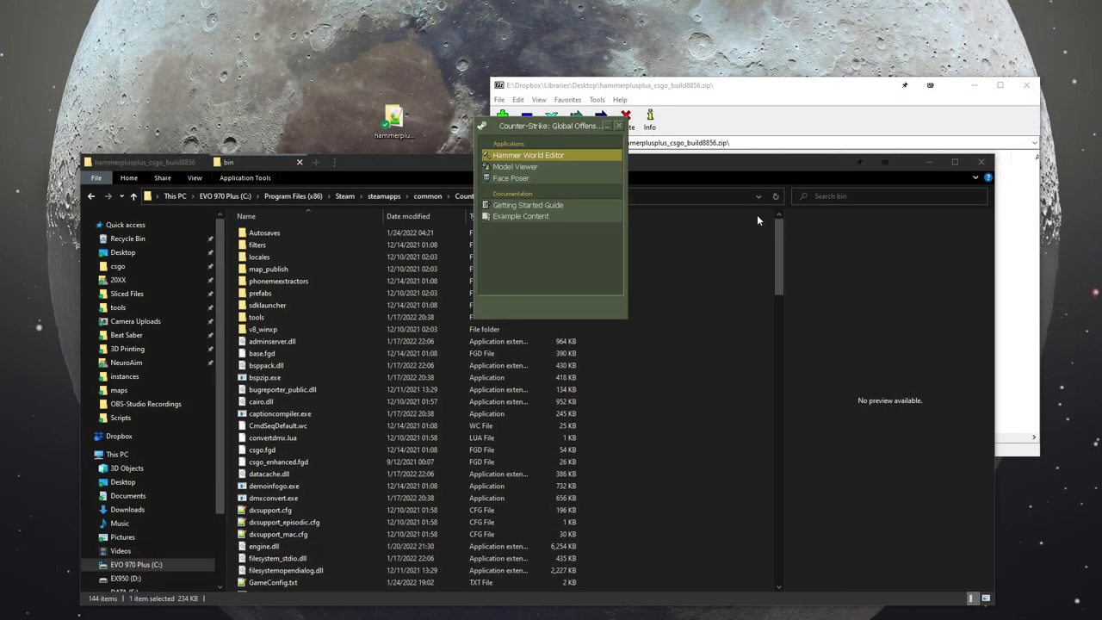
click(411, 397)
- Copy the hammerplusplus folder and hammerplusplus.exe from the extracted bin folder into Counter-Strike Global Offensive's bin folder
click(152, 165)
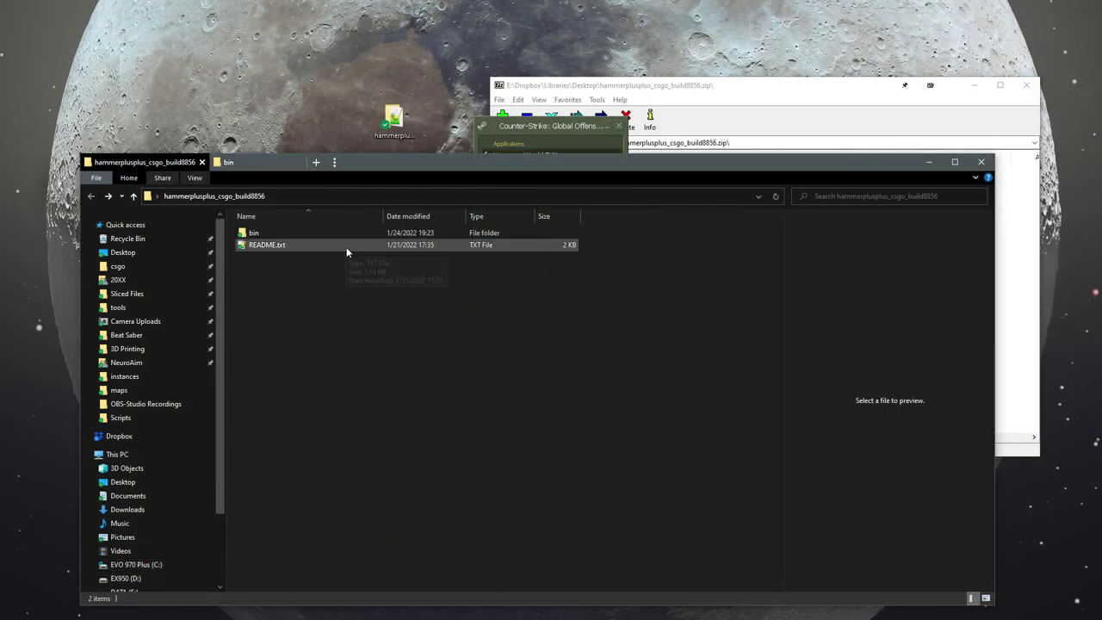
click(259, 233)
double_click(257, 234)
drag(661, 350, 249, 225)
right_click(329, 243)
click(367, 494)
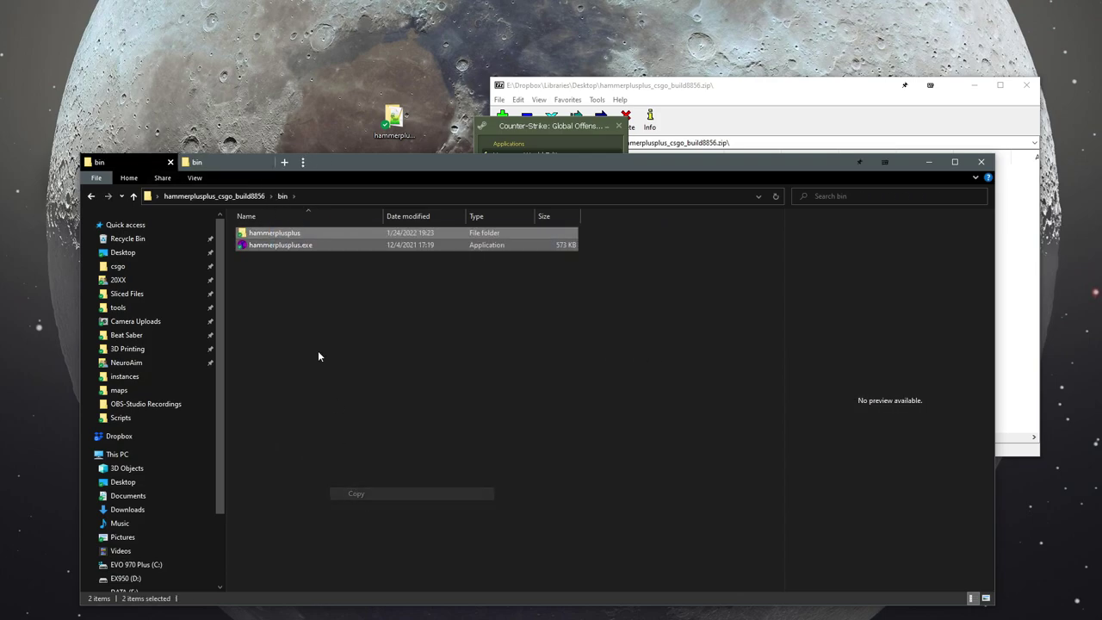
click(237, 164)
right_click(663, 295)
click(701, 378)
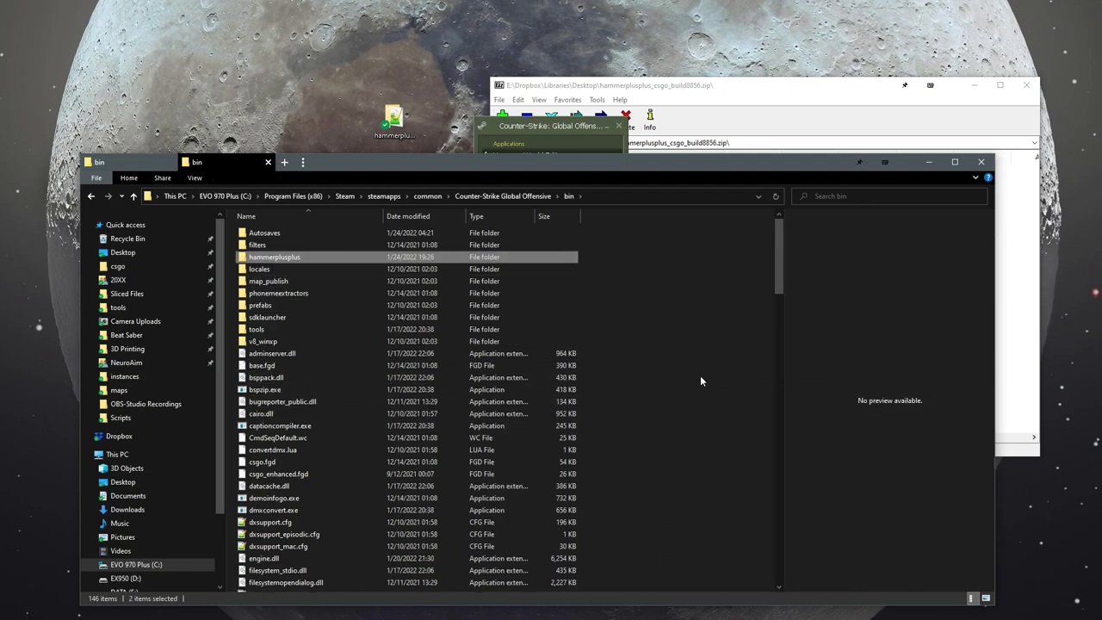
click(700, 376)
- Locate the copied hammerplusplus folder and hammerplusplus.exe in the game's bin folder
click(295, 258)
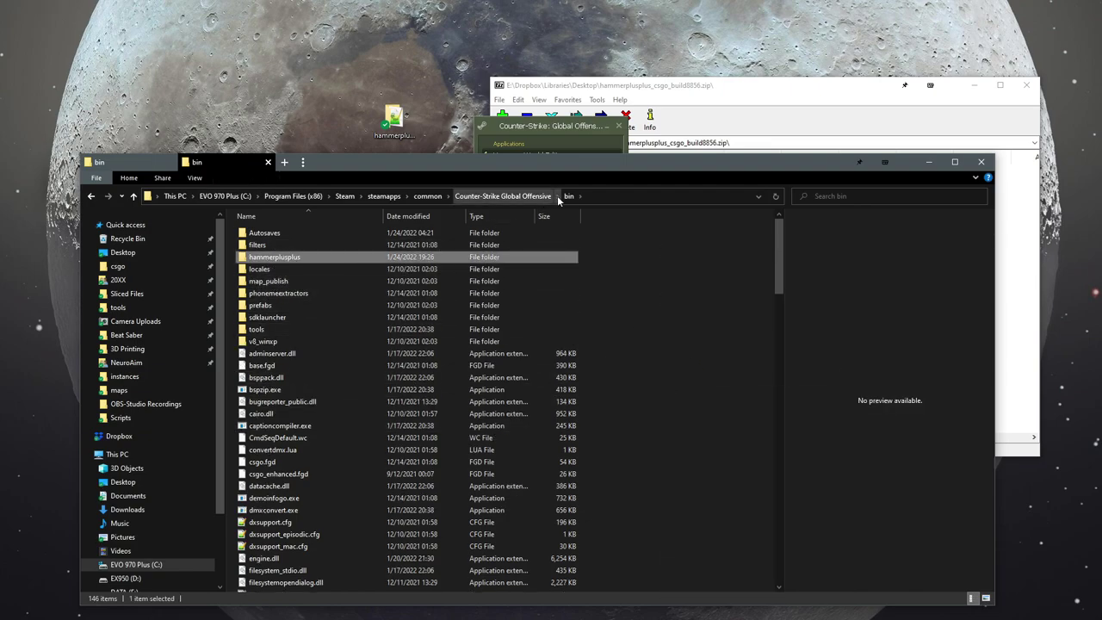
scroll(380, 405, down, 3)
scroll(293, 512, down, 2)
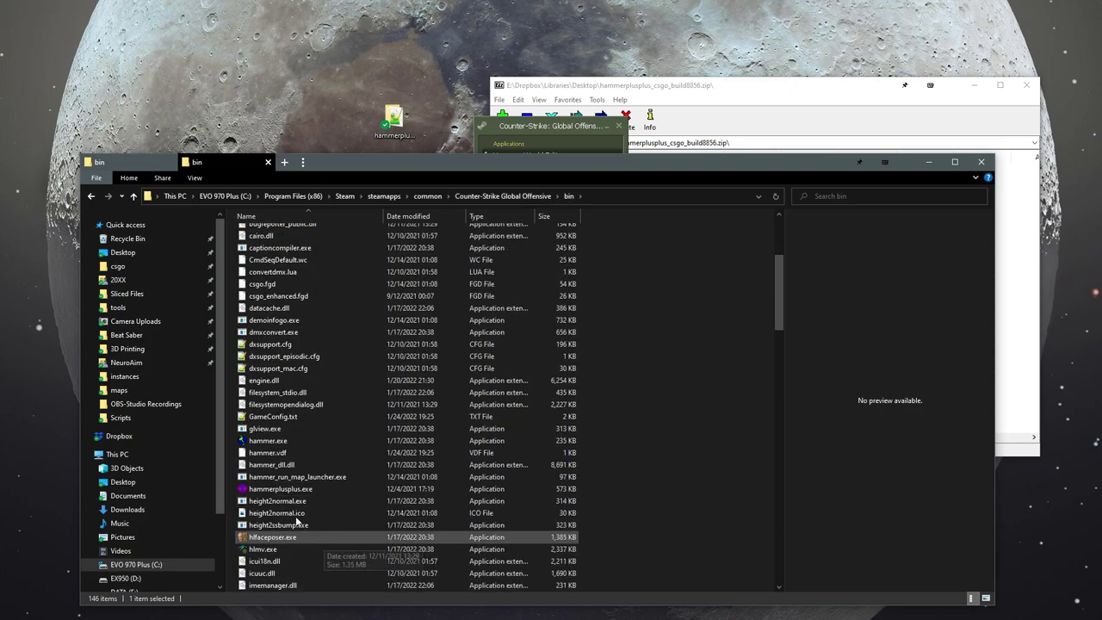
click(326, 489)
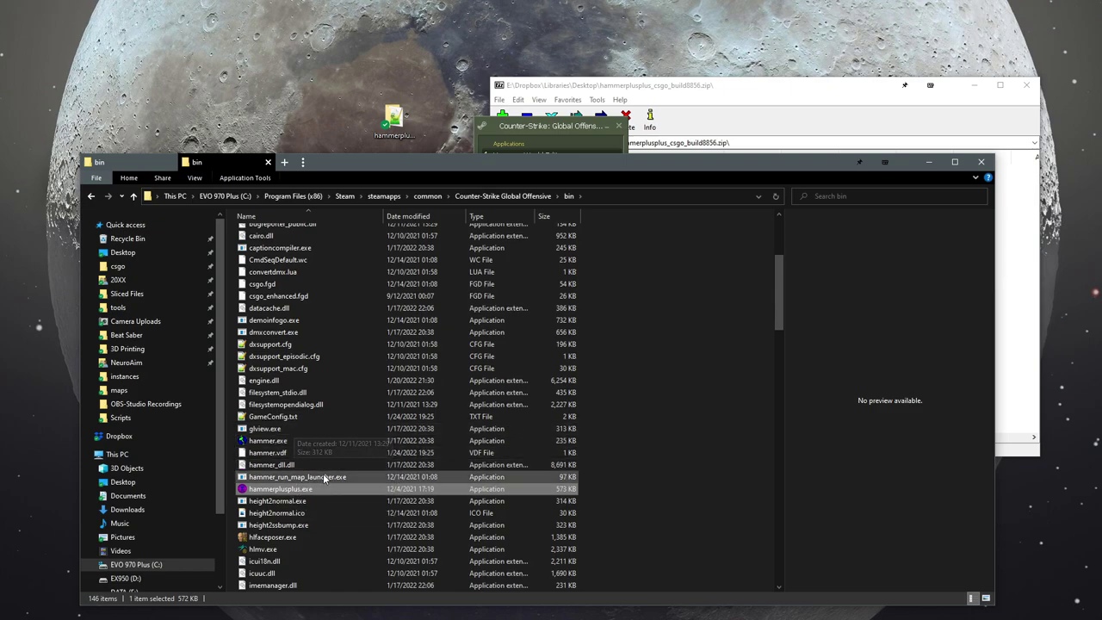
- Close the SDK launcher and archive windows, and create a desktop shortcut to hammerplusplus.exe
click(619, 127)
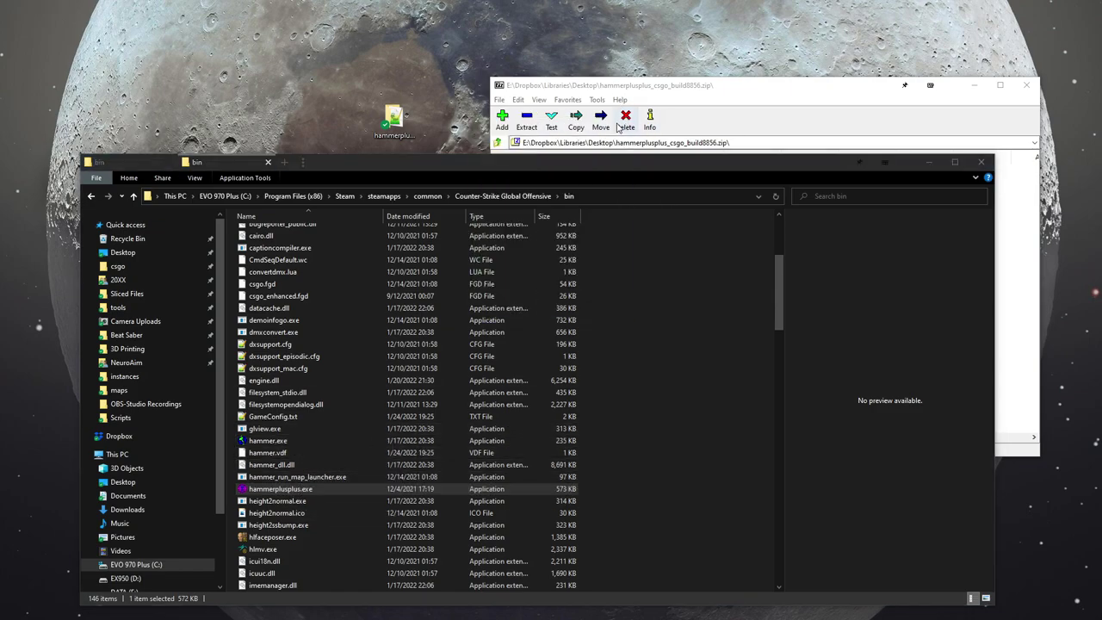
click(1028, 86)
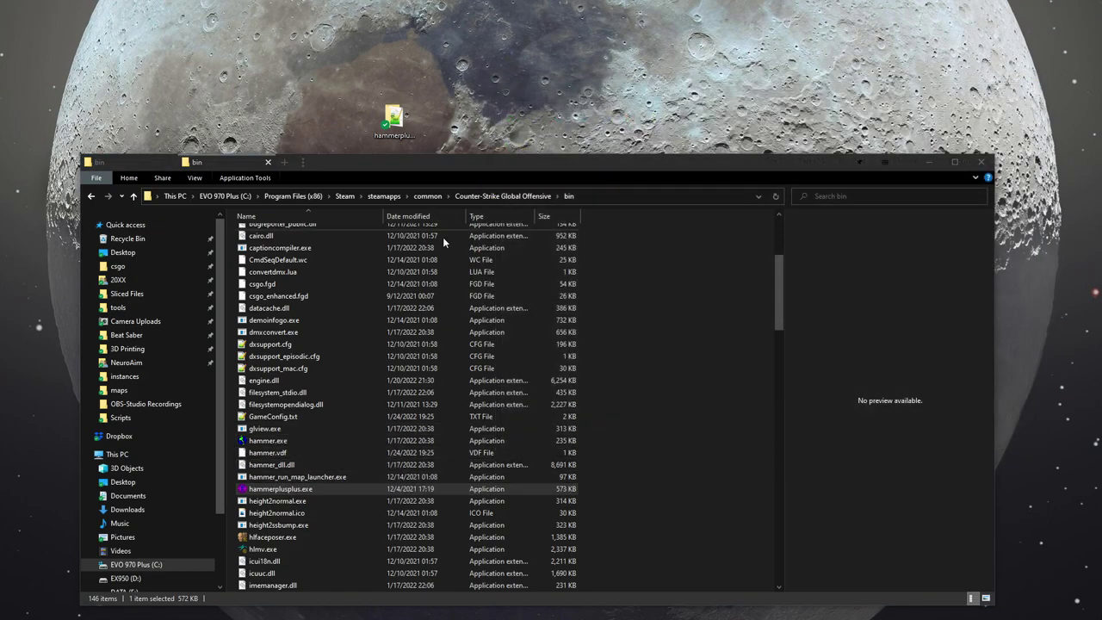
drag(288, 489, 314, 144)
right_drag(314, 143, 276, 127)
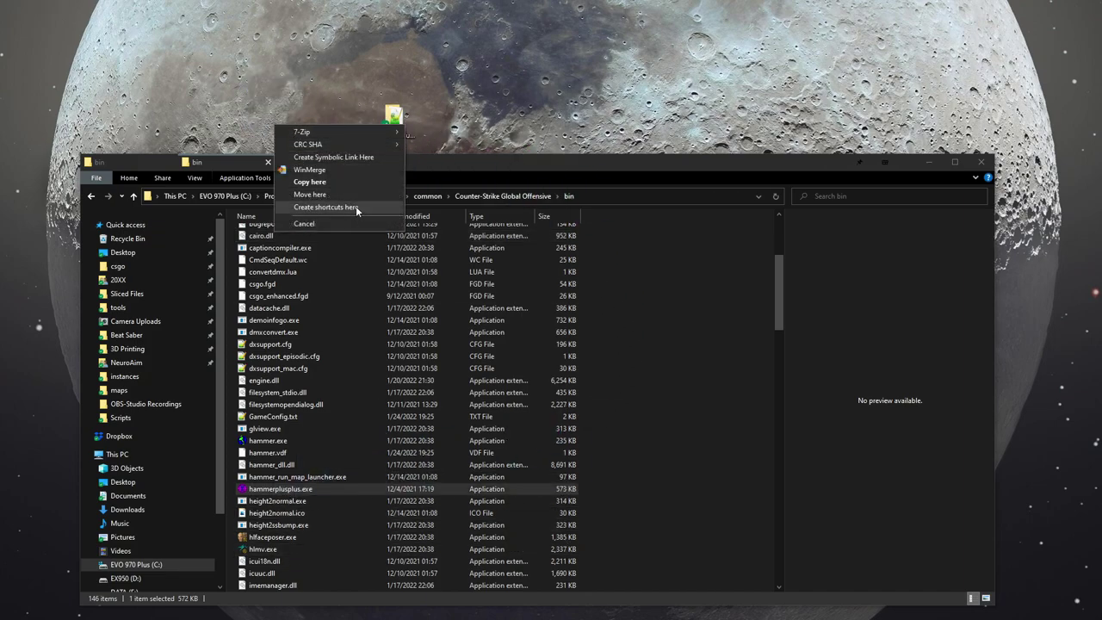
click(355, 207)
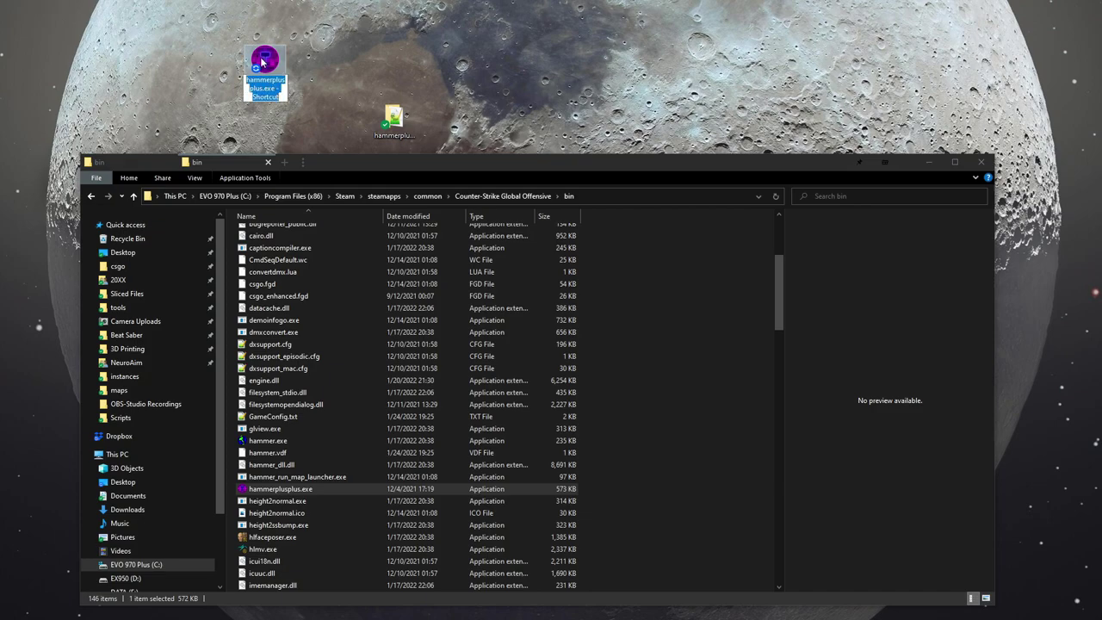
- Name the desktop shortcut Hammer++ and launch the editor from it
text(Hammer++)
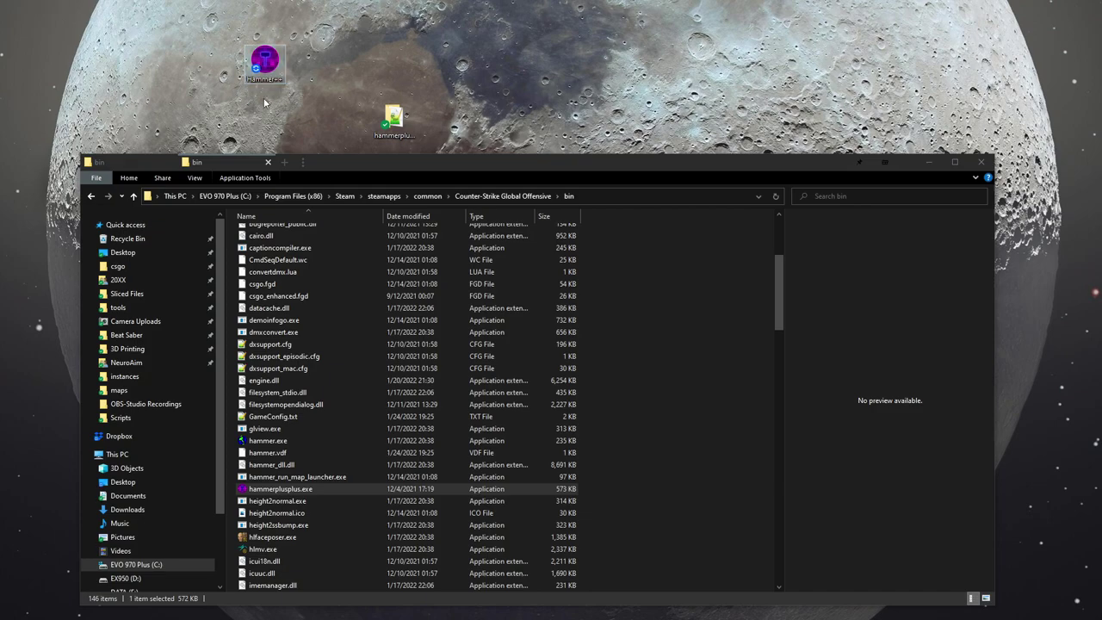
drag(268, 75, 225, 130)
click(929, 162)
double_click(223, 121)
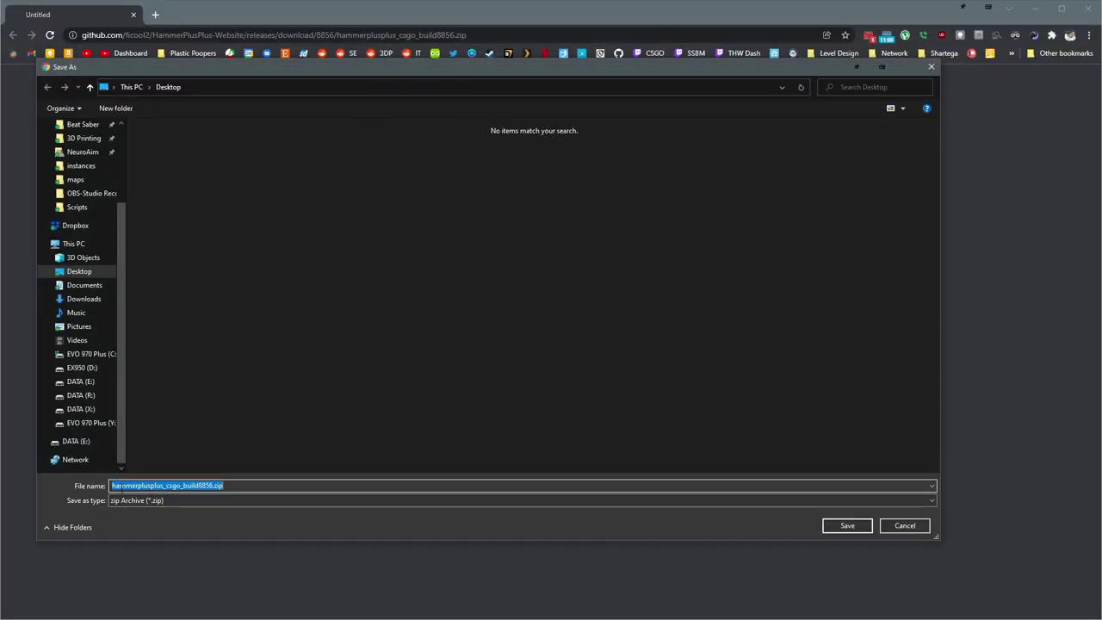
- Save hammerplusplus_csgo_build8856.zip to the Desktop from the browser and open the build folder inside the archive
click(844, 528)
click(39, 603)
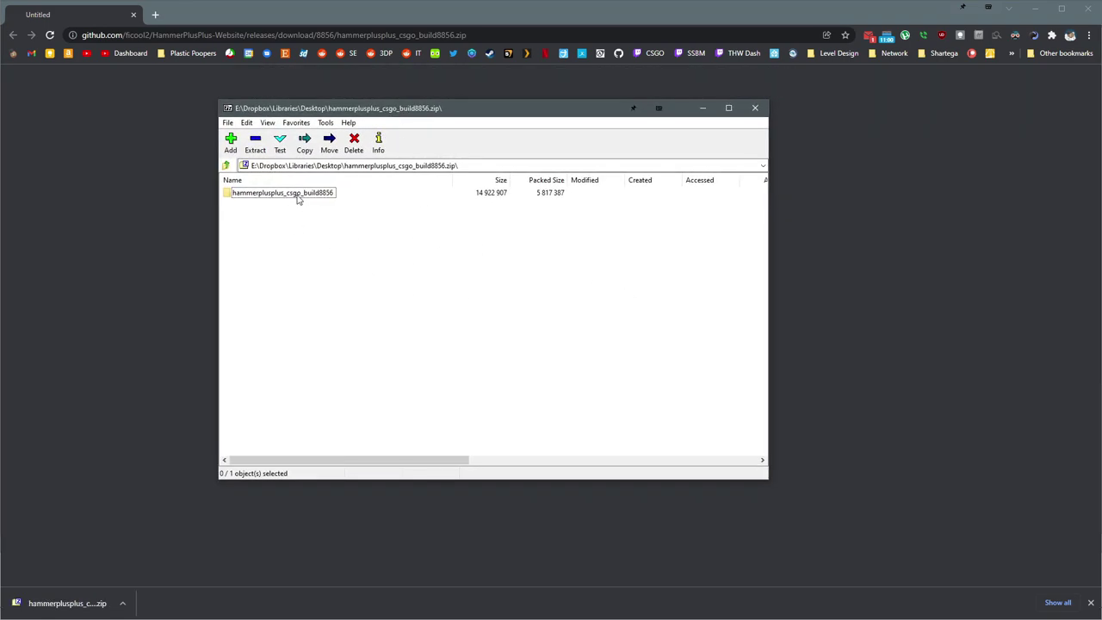
double_click(298, 196)
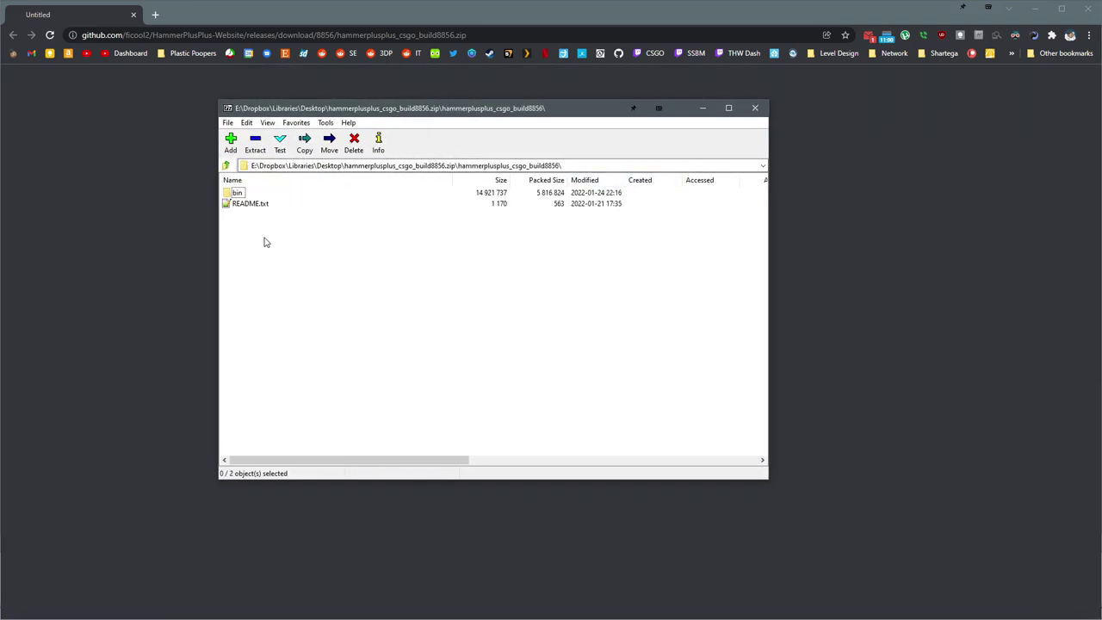
- Open the bin folder of Counter-Strike Global Offensive and locate the existing hammerplusplus folder and hammerplusplus.exe
double_click(238, 193)
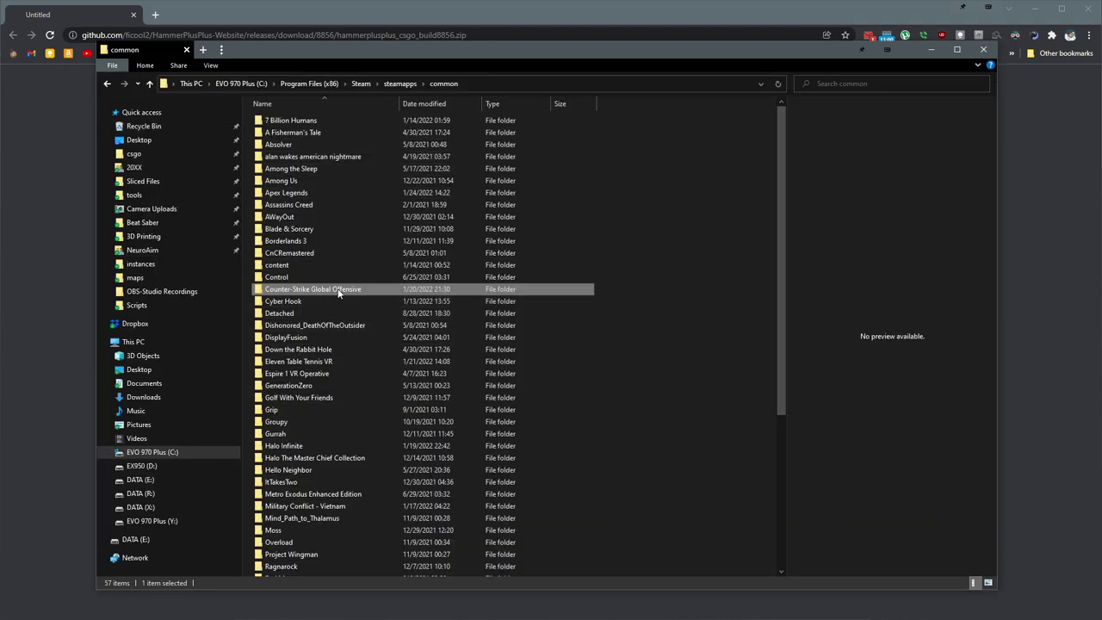
double_click(339, 292)
click(289, 122)
double_click(290, 124)
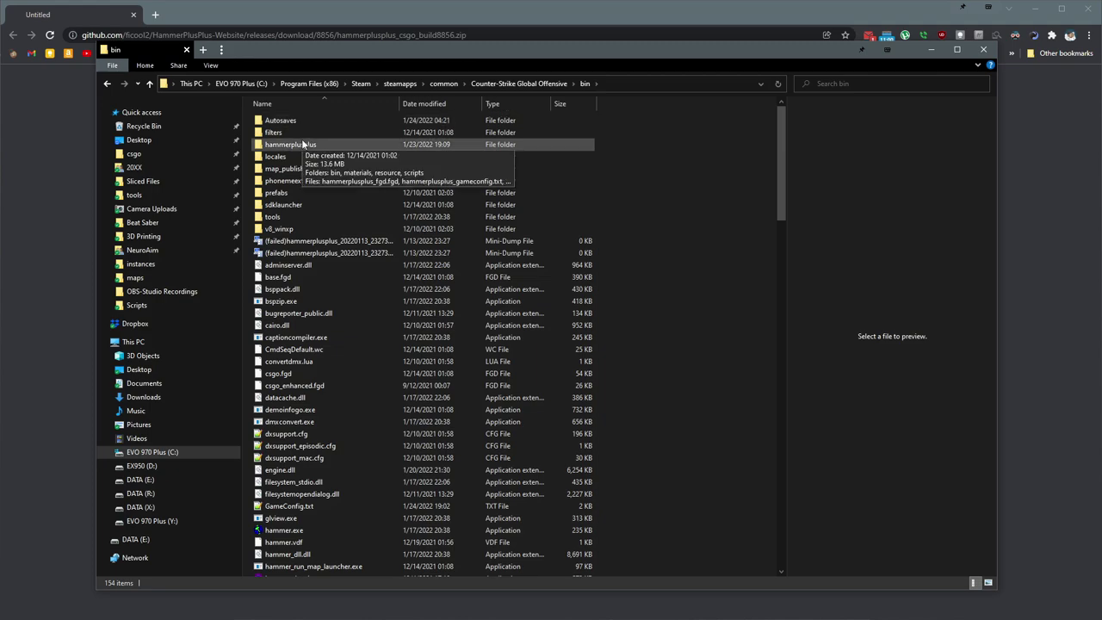
click(299, 148)
scroll(285, 534, down, 1)
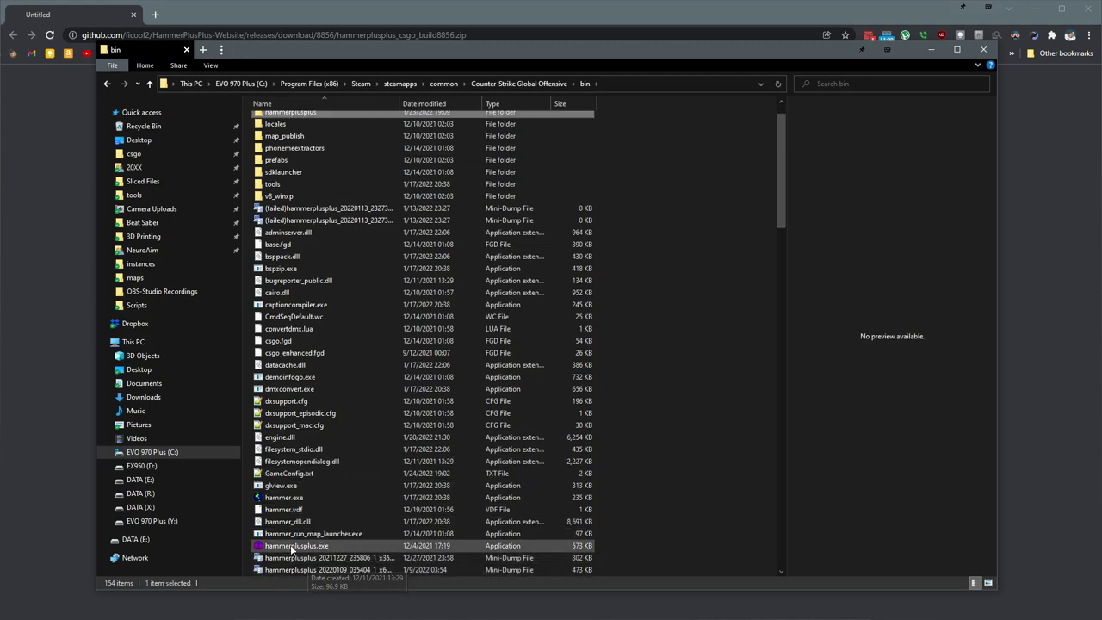
click(294, 546)
click(354, 496)
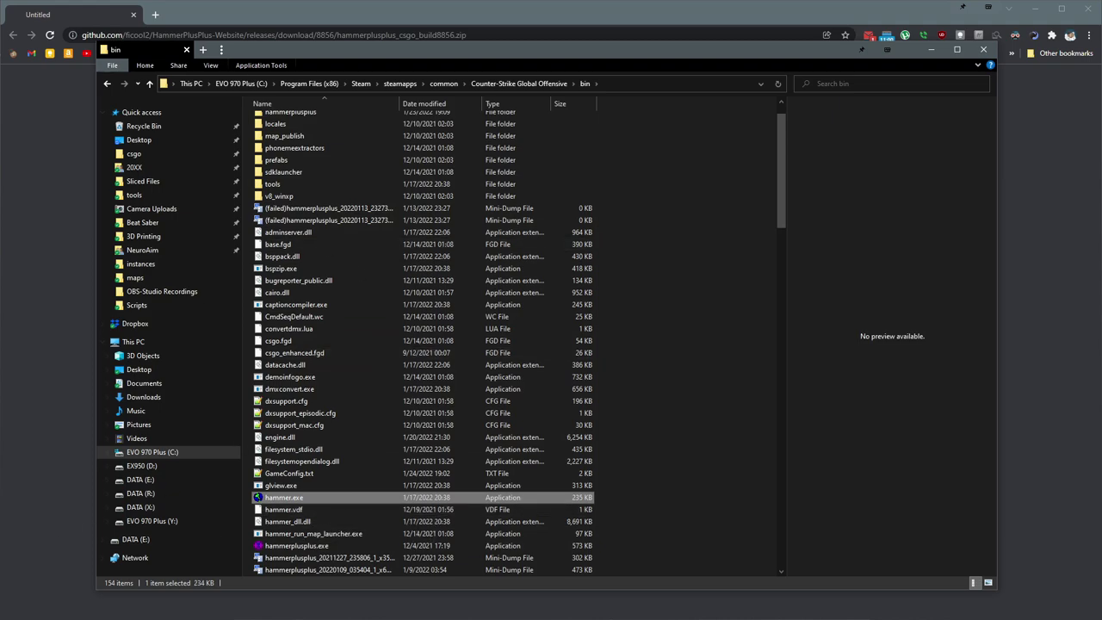
- Copy the hammerplusplus folder and hammerplusplus.exe from the archive's bin folder over the existing ones in the game's bin folder, and close that folder
key(alt+Tab)
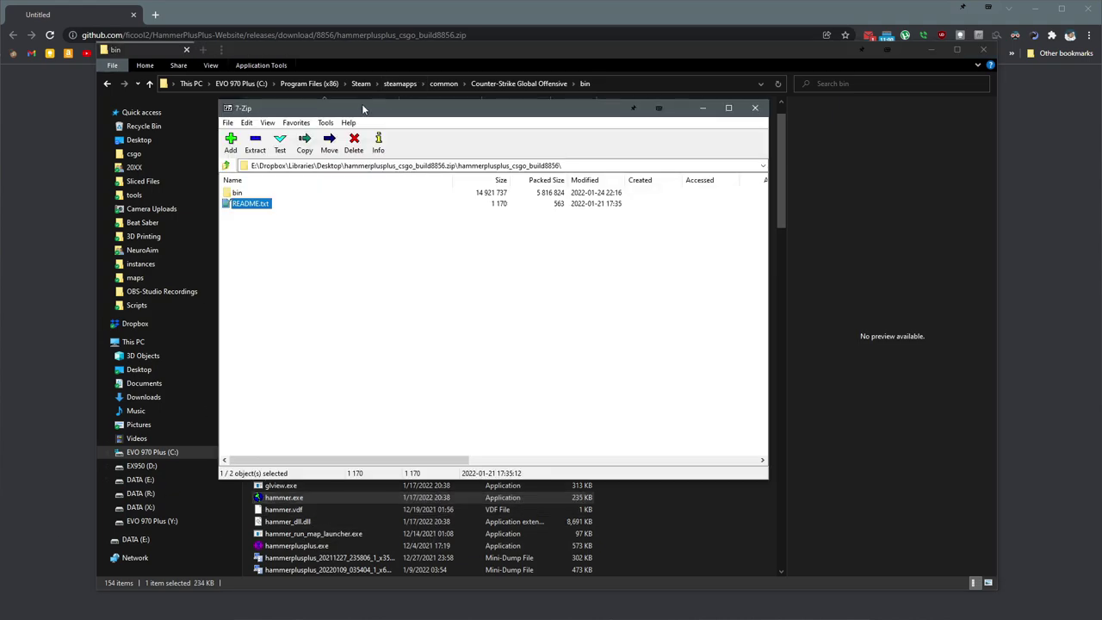
drag(363, 106, 748, 16)
double_click(623, 102)
drag(735, 161, 591, 81)
drag(681, 499, 682, 497)
click(621, 134)
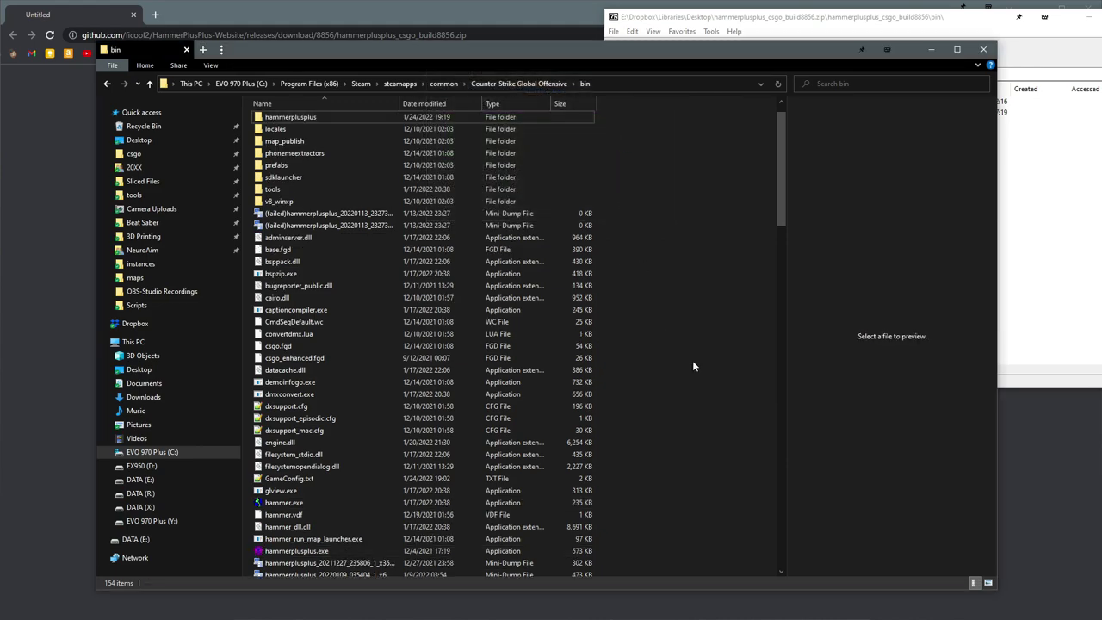
click(309, 551)
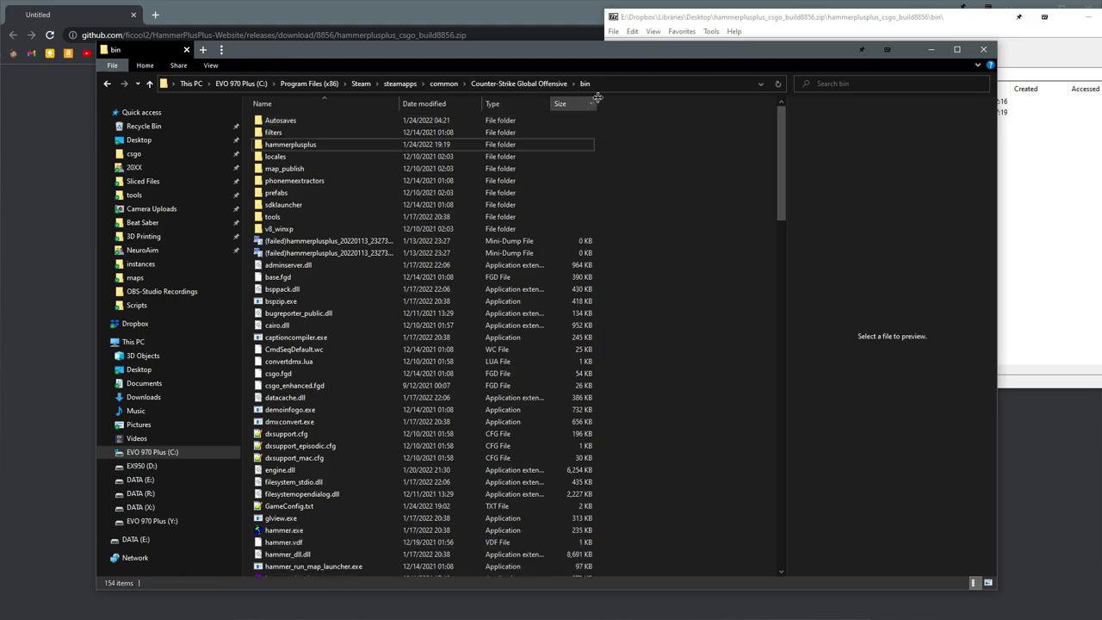
click(986, 49)
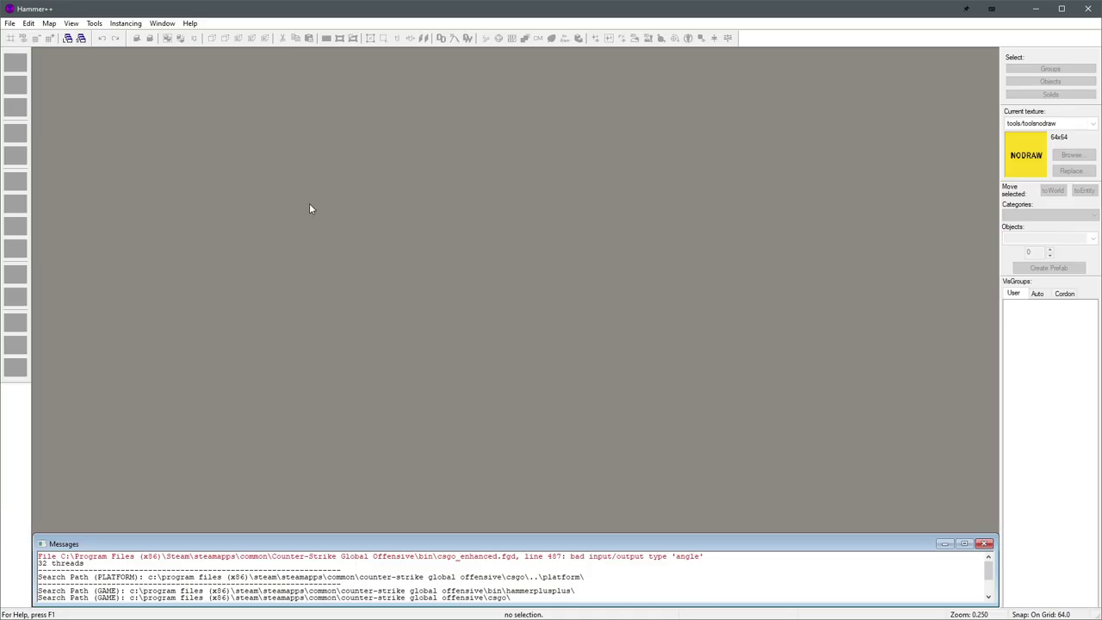
- View the editor's version information and review the Hammer++ specific settings in its options
click(186, 23)
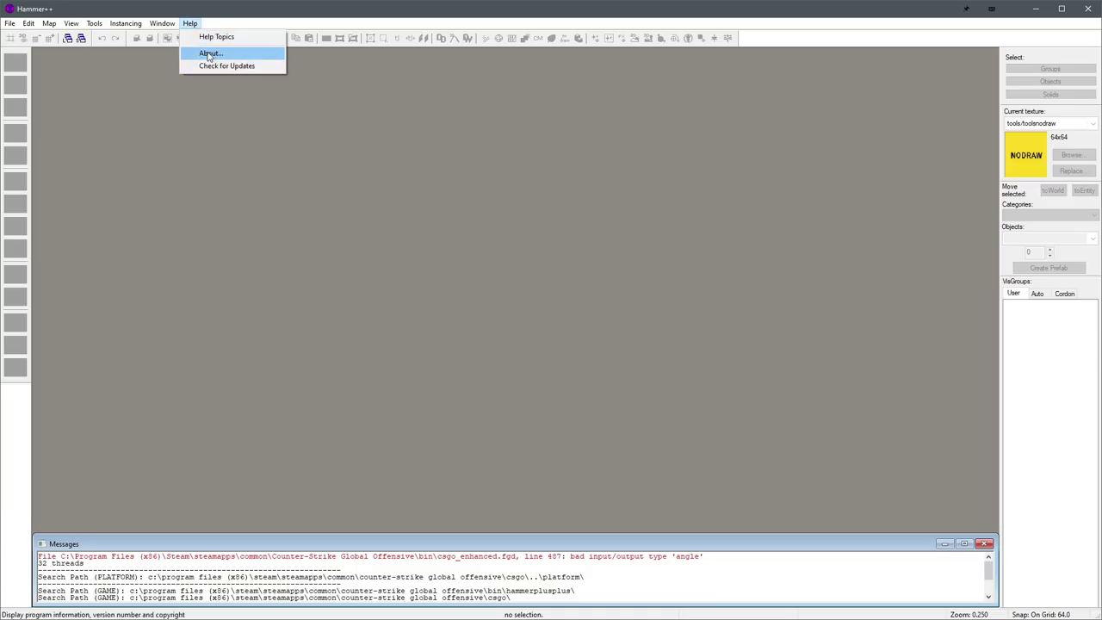
click(207, 54)
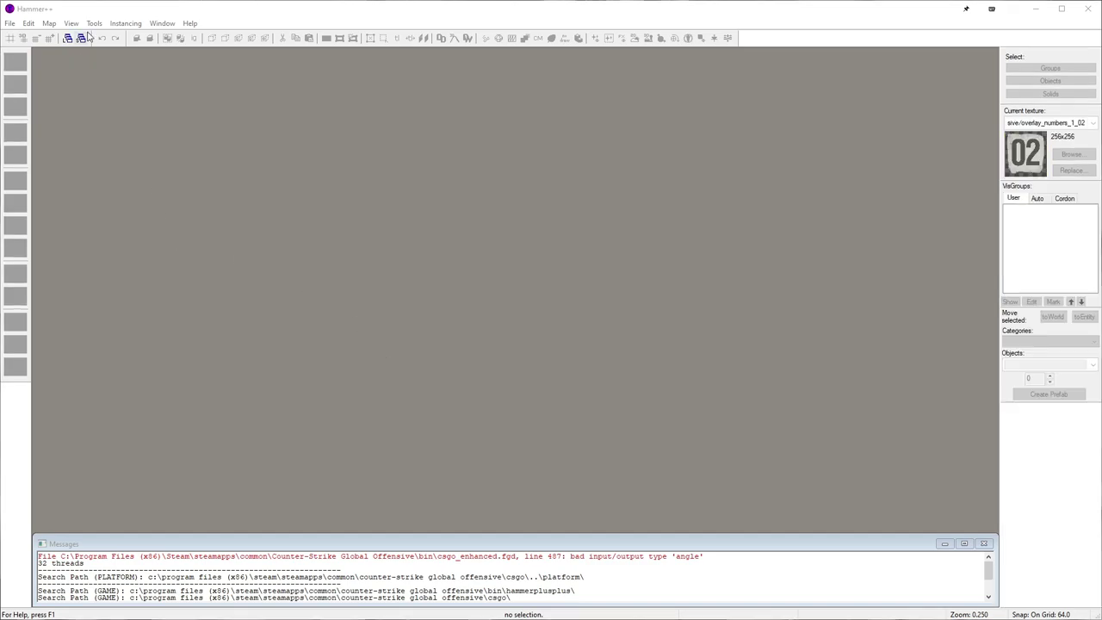
click(93, 23)
click(129, 362)
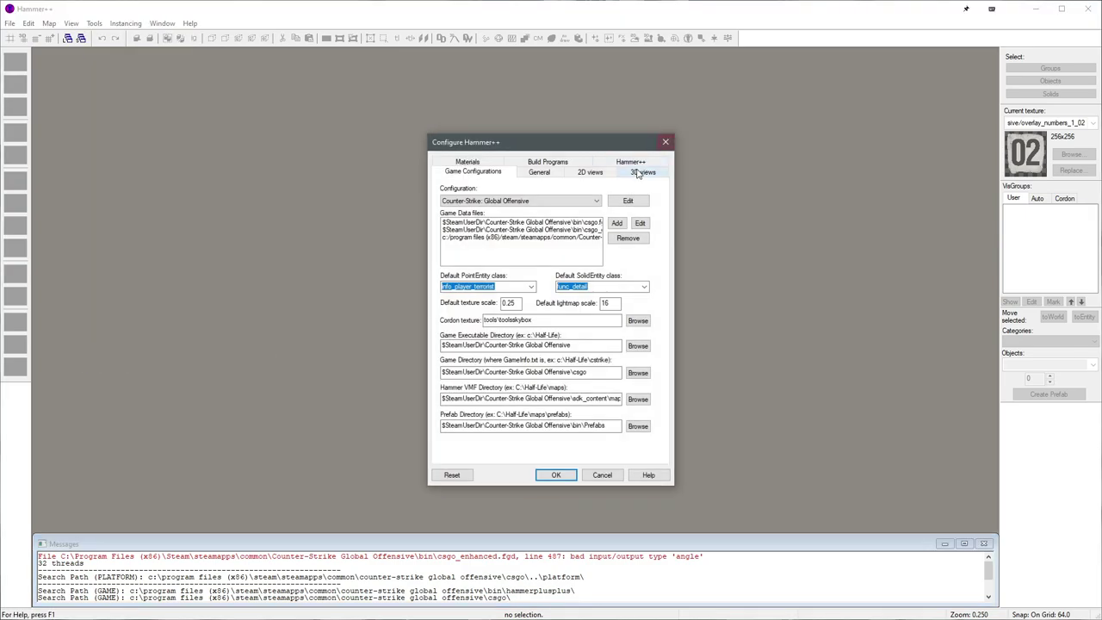
click(633, 162)
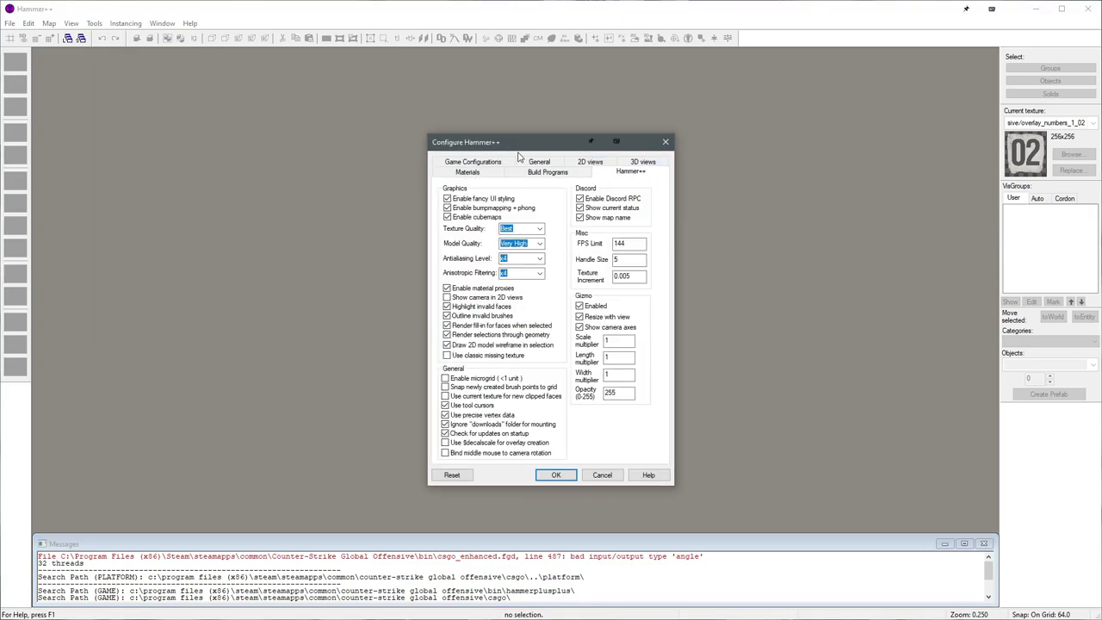
drag(524, 151, 544, 145)
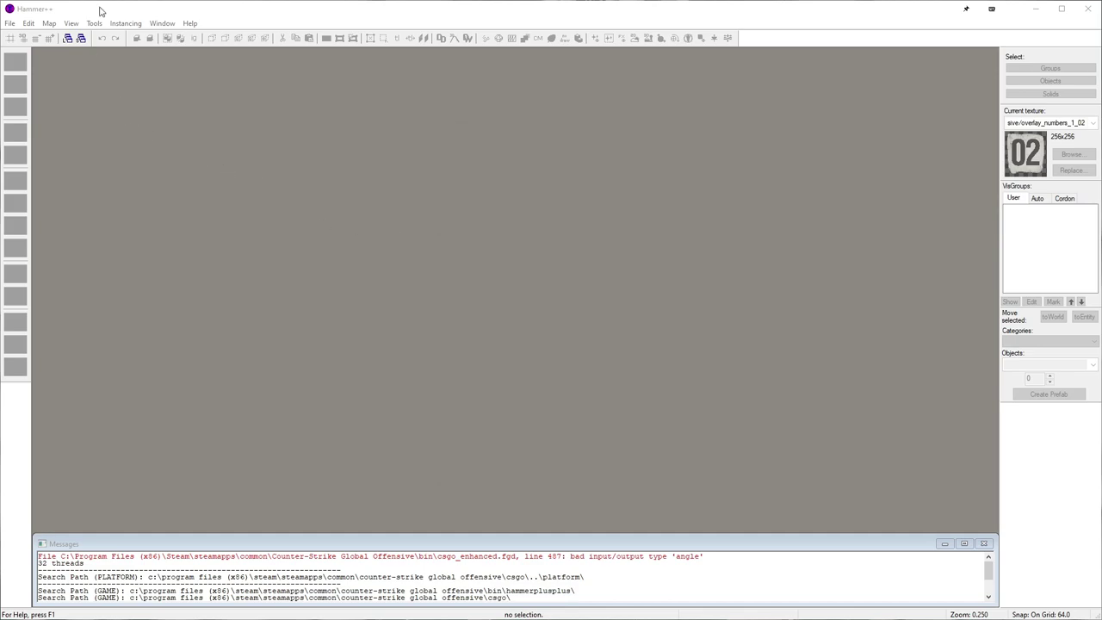
- Open the Keybind Editor and review the key bindings listed for the main frame, document, tools and views
click(95, 24)
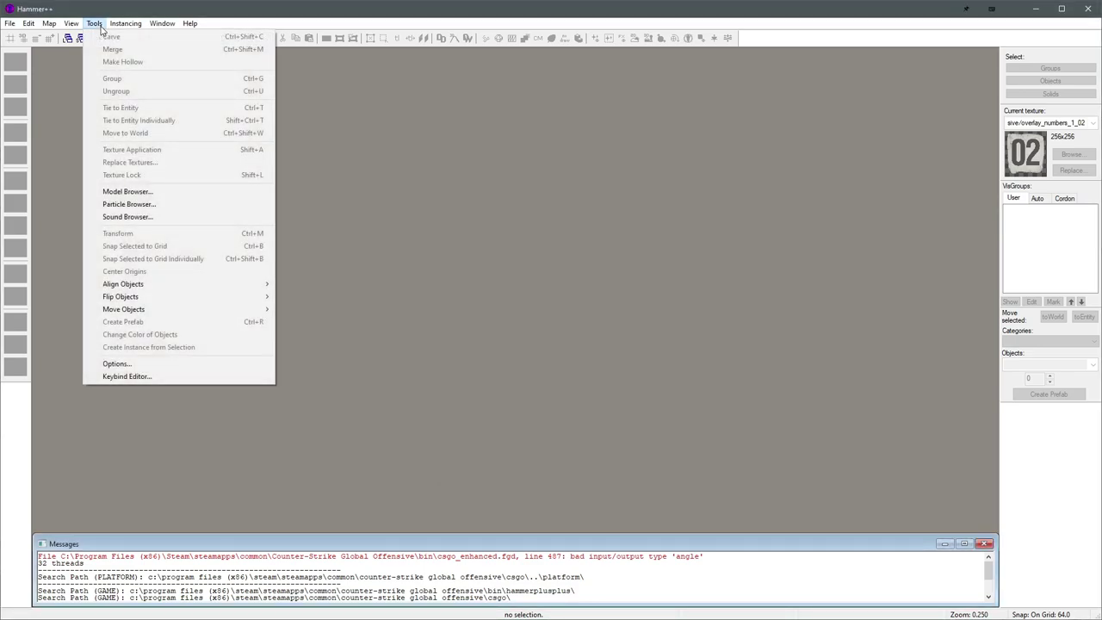
click(169, 377)
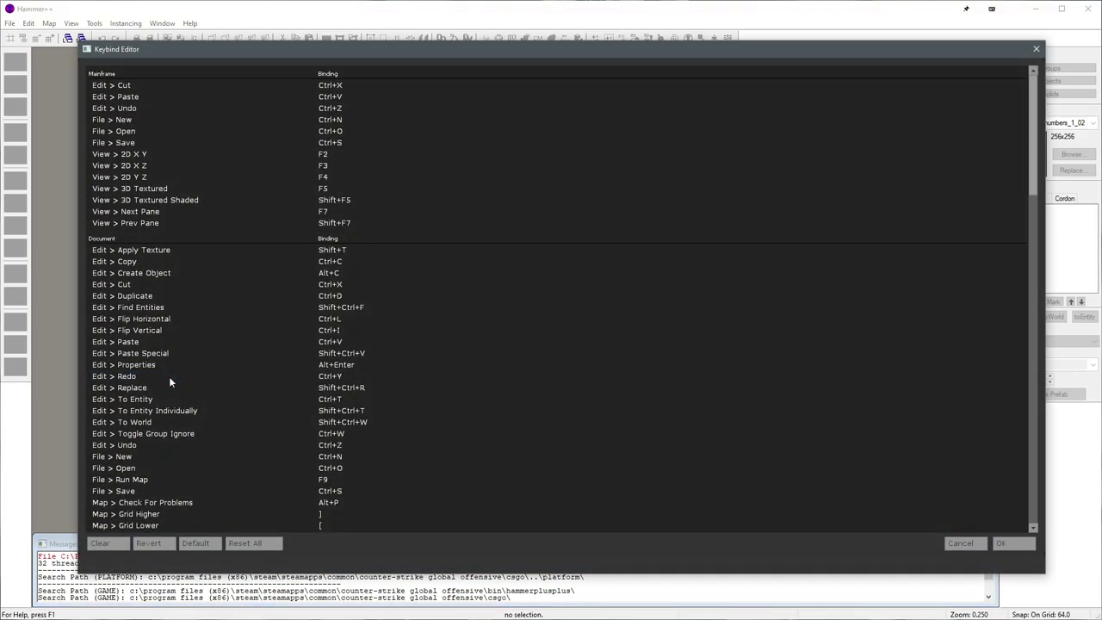
scroll(615, 264, down, 5)
scroll(592, 261, up, 5)
scroll(470, 286, down, 20)
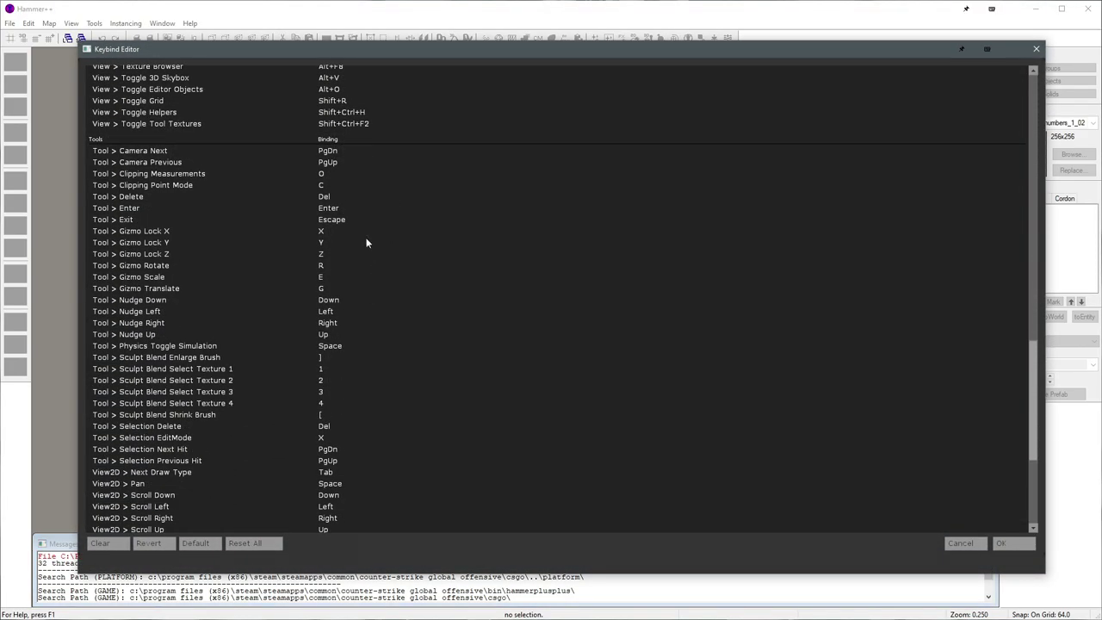
scroll(338, 223, up, 6)
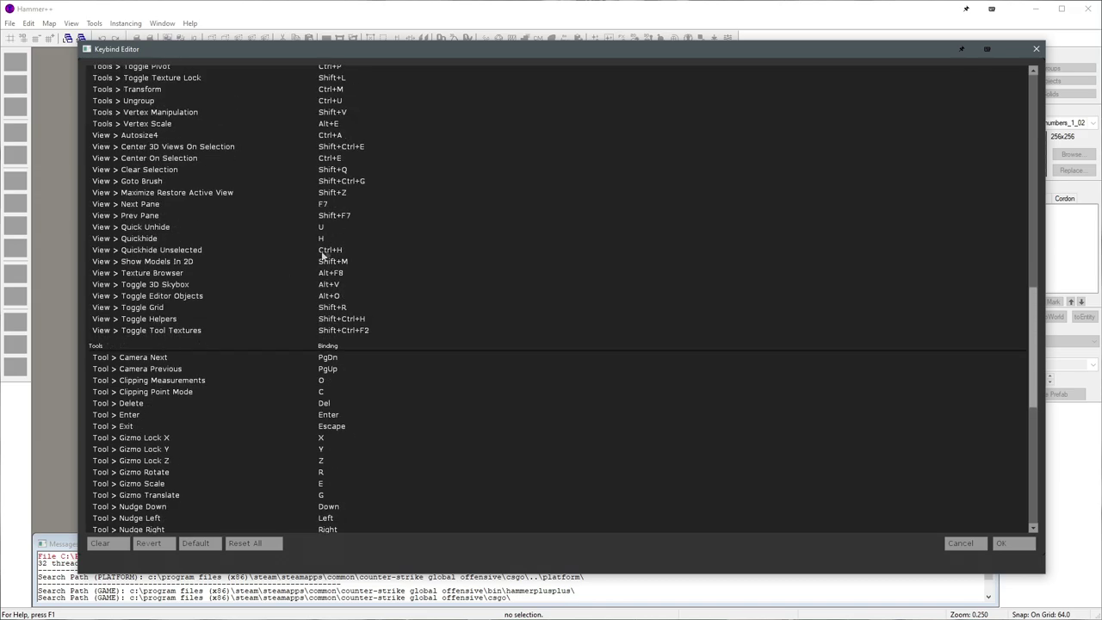
scroll(327, 258, up, 15)
scroll(321, 267, up, 5)
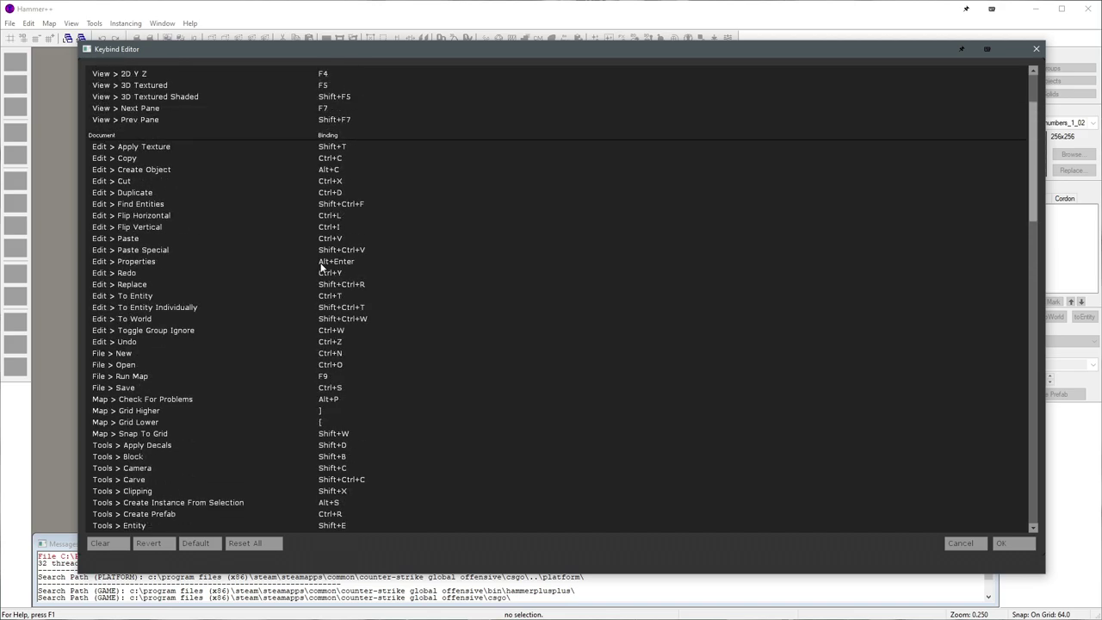
scroll(342, 302, down, 20)
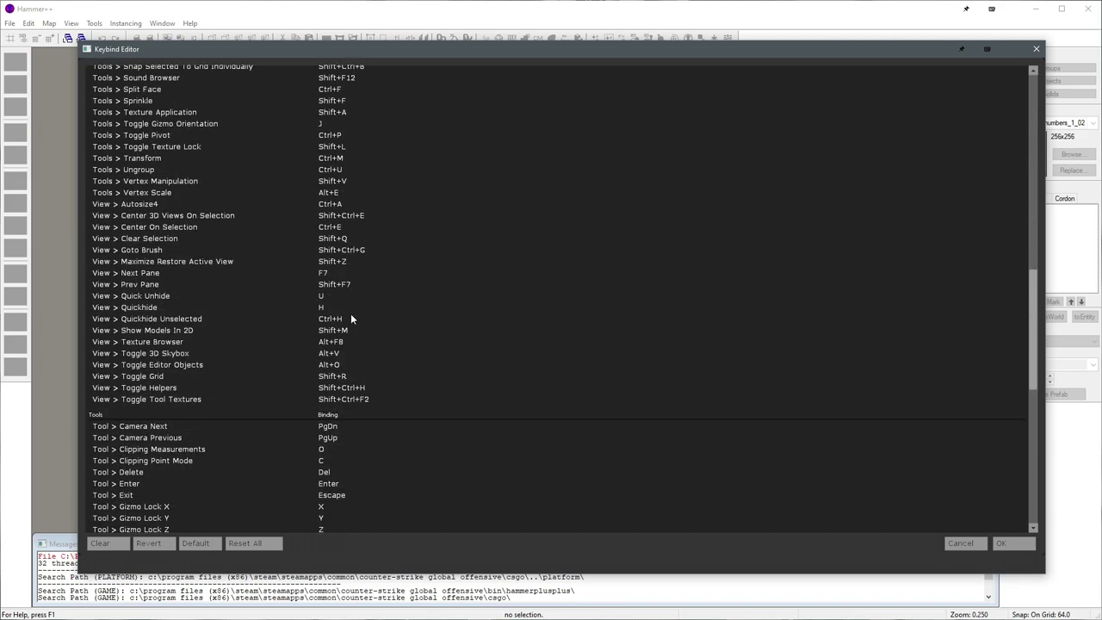
scroll(366, 318, down, 9)
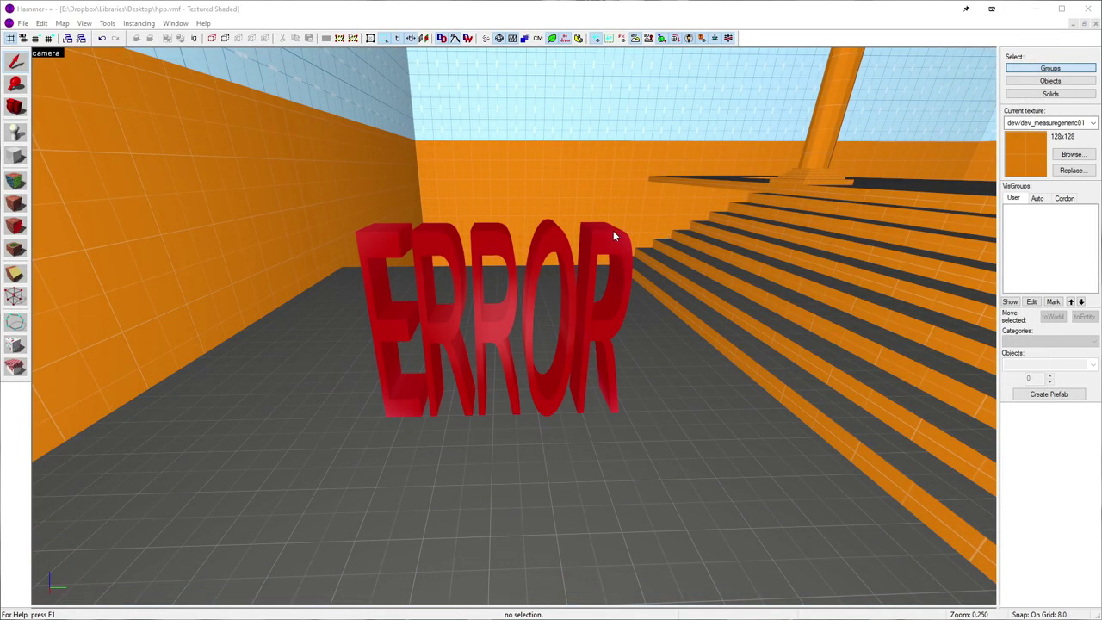
- Select the ice machines and the orange wall brush, and turn off rendering selections through geometry in the Hammer++ options
click(614, 230)
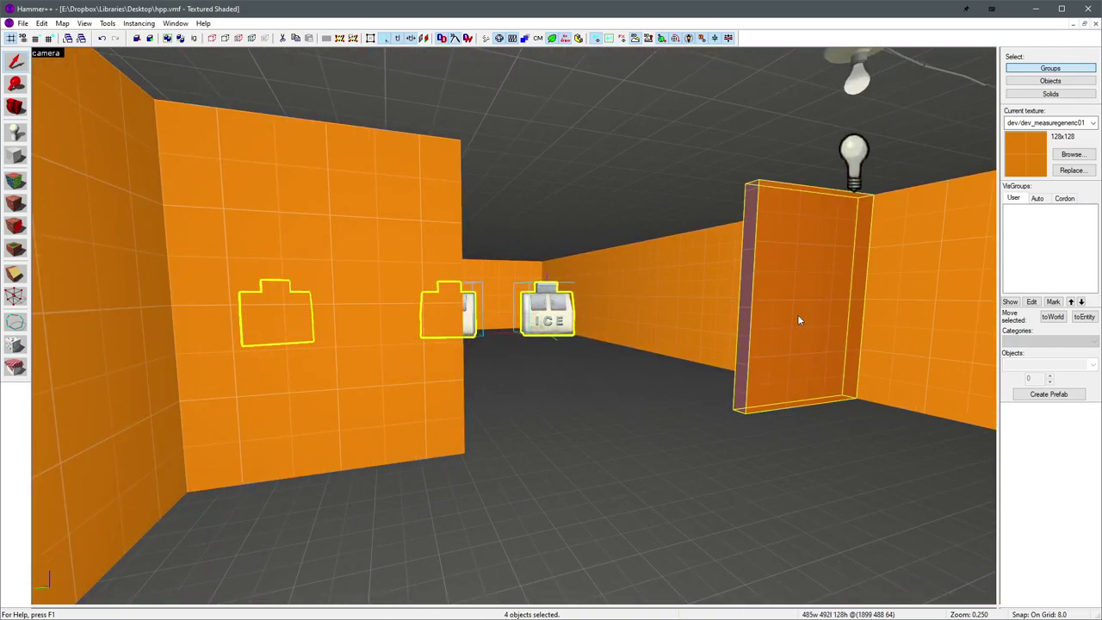
ctrl+click(797, 314)
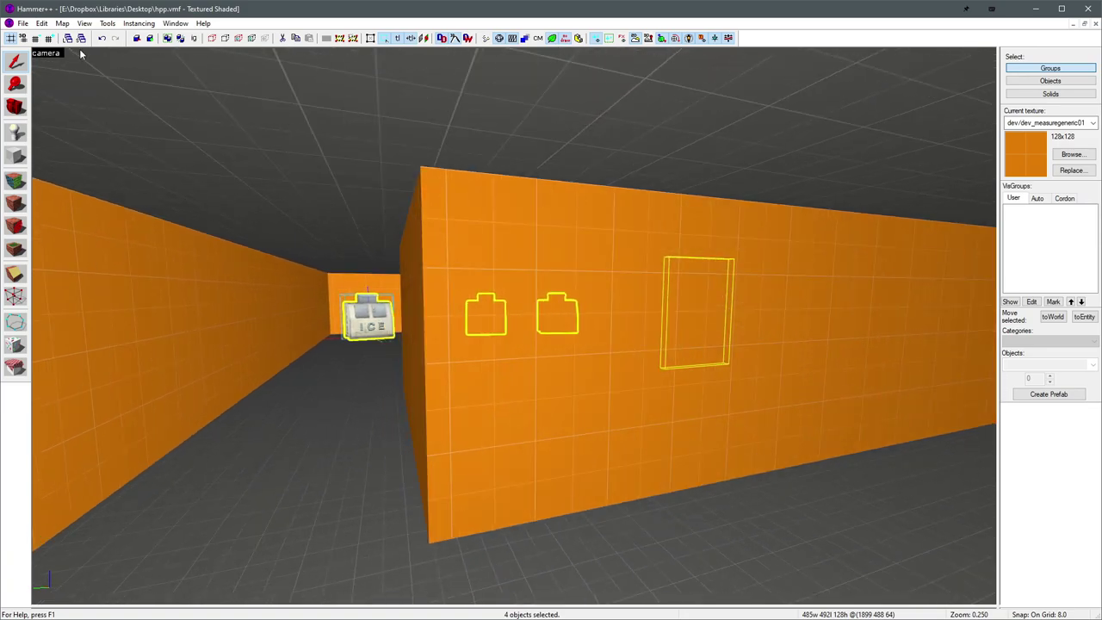
click(108, 23)
click(168, 364)
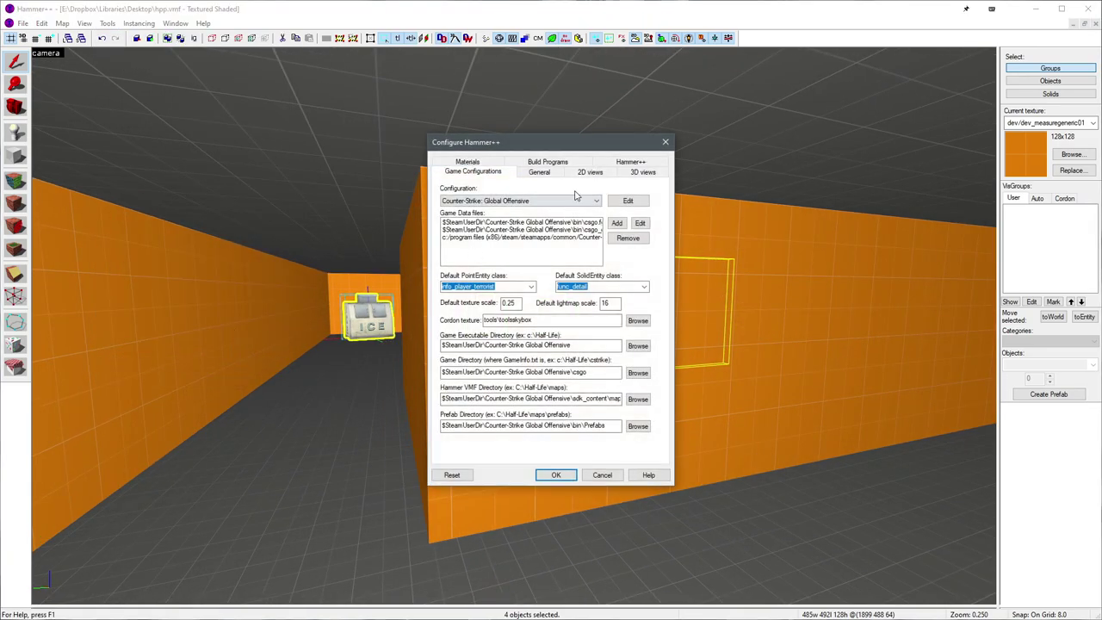
click(630, 163)
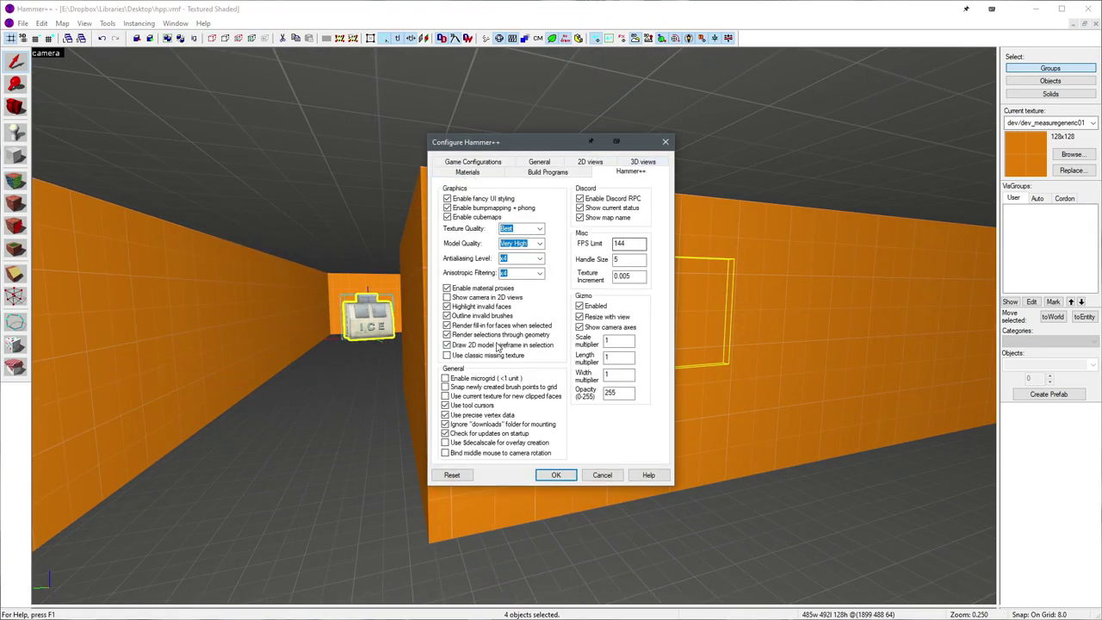
click(562, 480)
key(w)
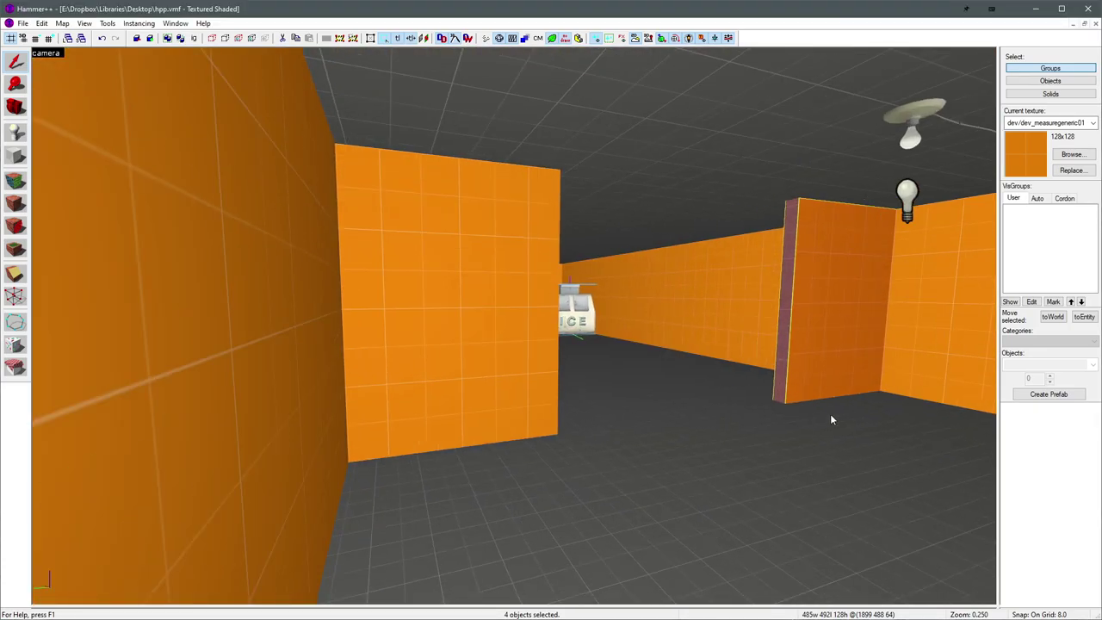
- Move the camera outside the map and toggle the skybox preview off and back on
key(w)
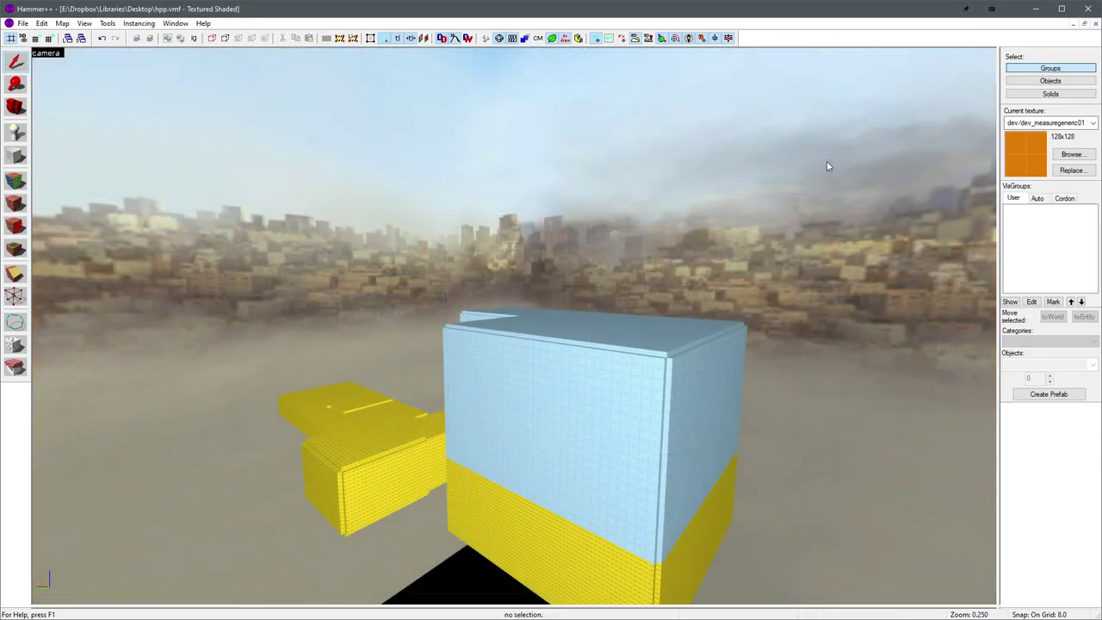
key(z)
key(a)
key(z)
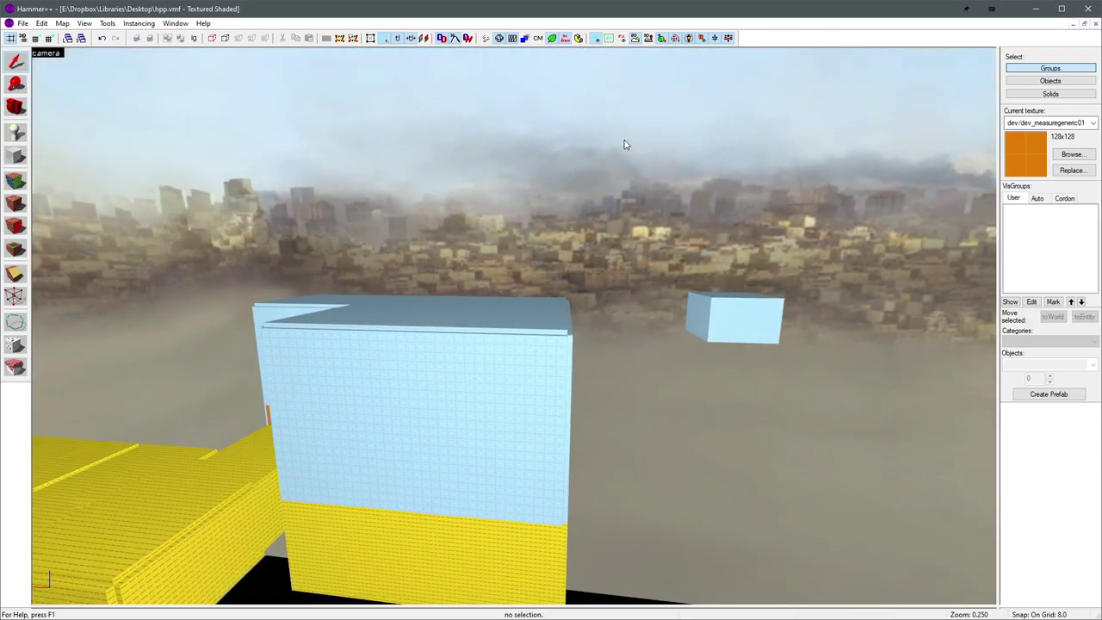
click(635, 41)
click(636, 40)
key(a)
key(z)
key(z)
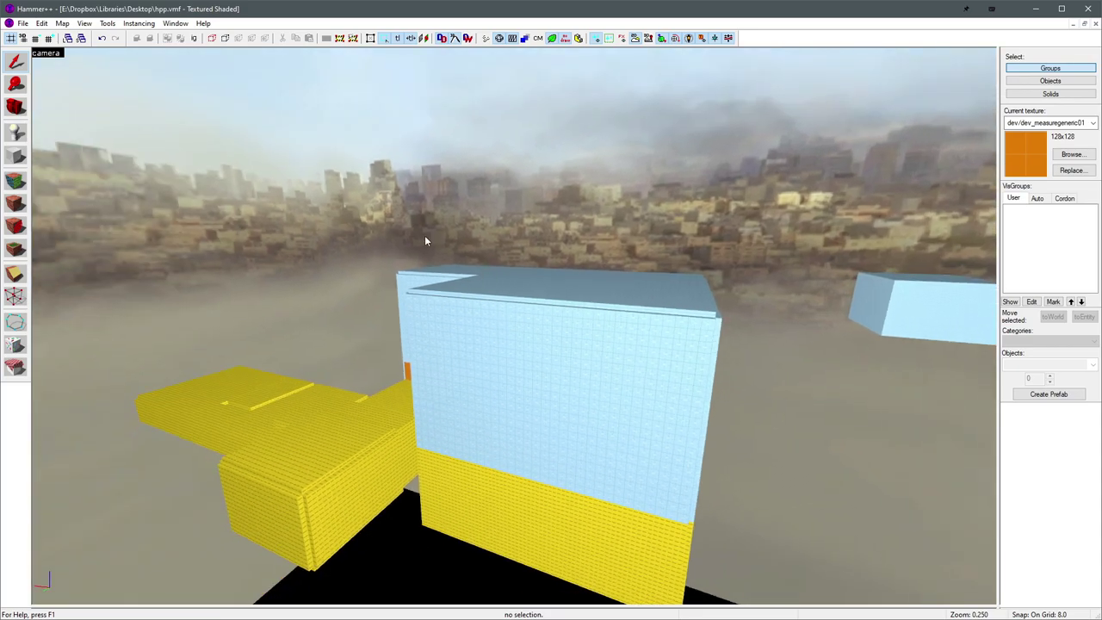
- Set the SkyBox Texture Name in the map properties to italy and apply the change
click(62, 23)
click(99, 226)
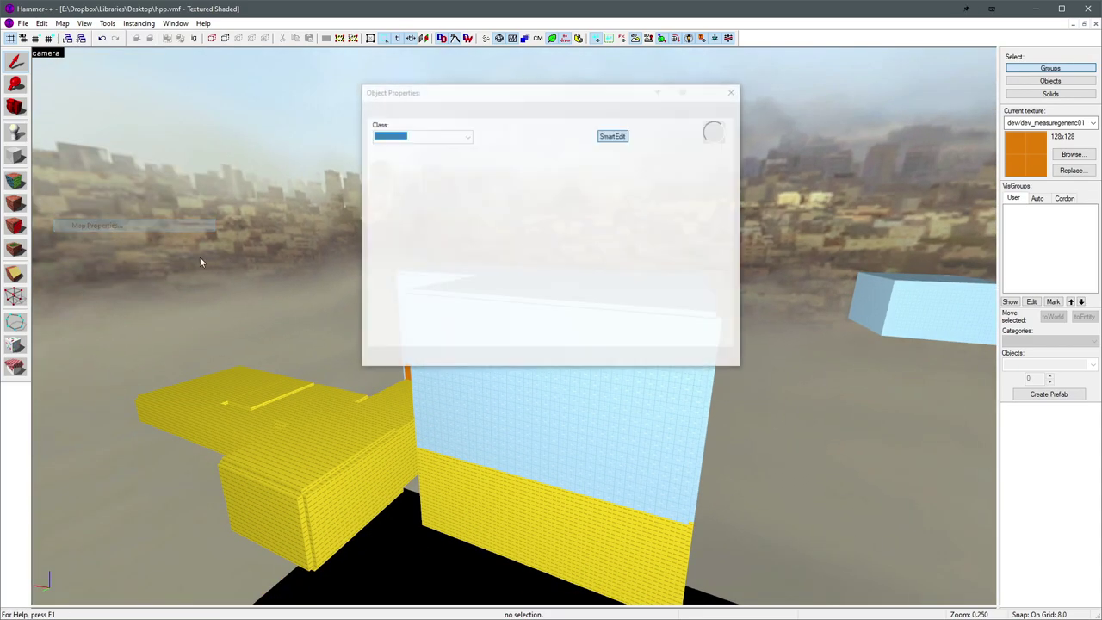
click(506, 213)
drag(636, 171, 541, 180)
text(italy)
click(669, 359)
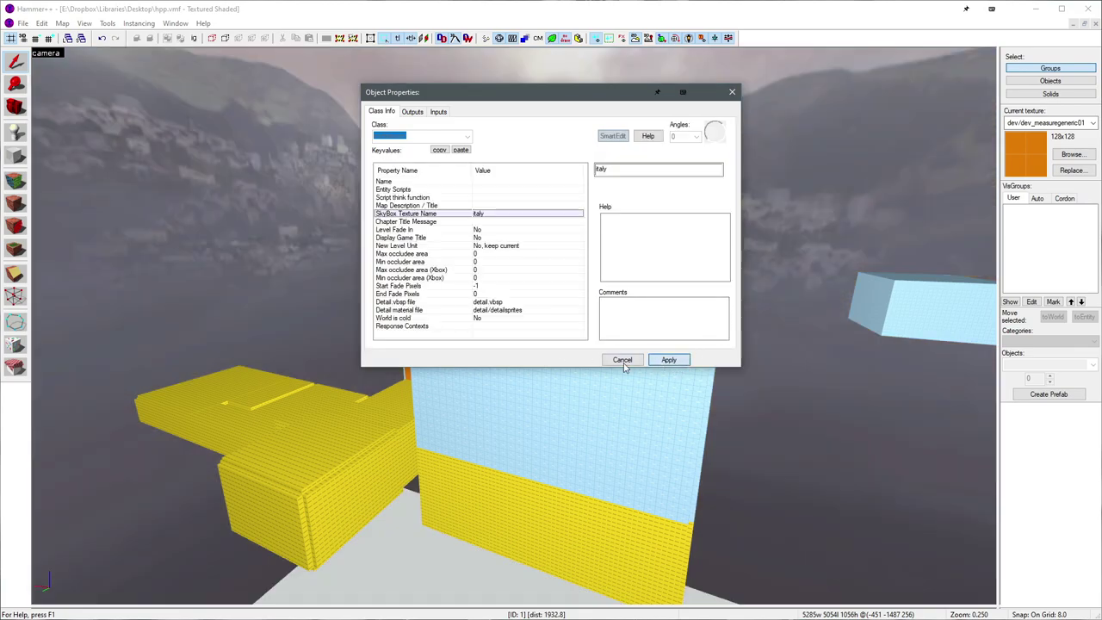
click(622, 359)
- Hide the tool textures around the courtyard in the 3D view and show them again
key(z)
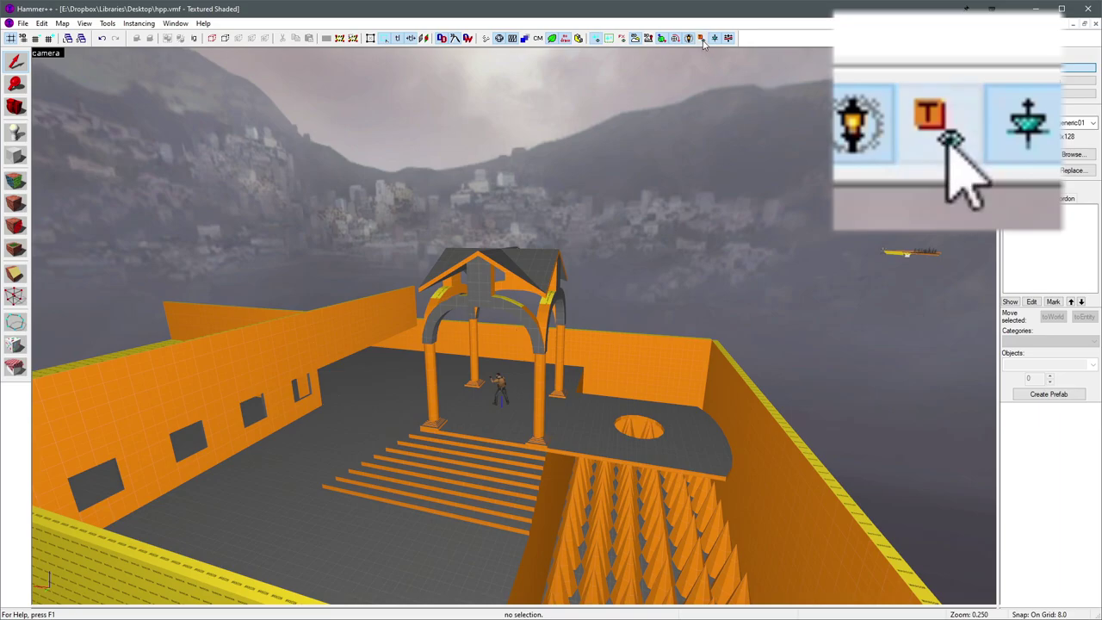
click(702, 39)
click(703, 39)
click(703, 40)
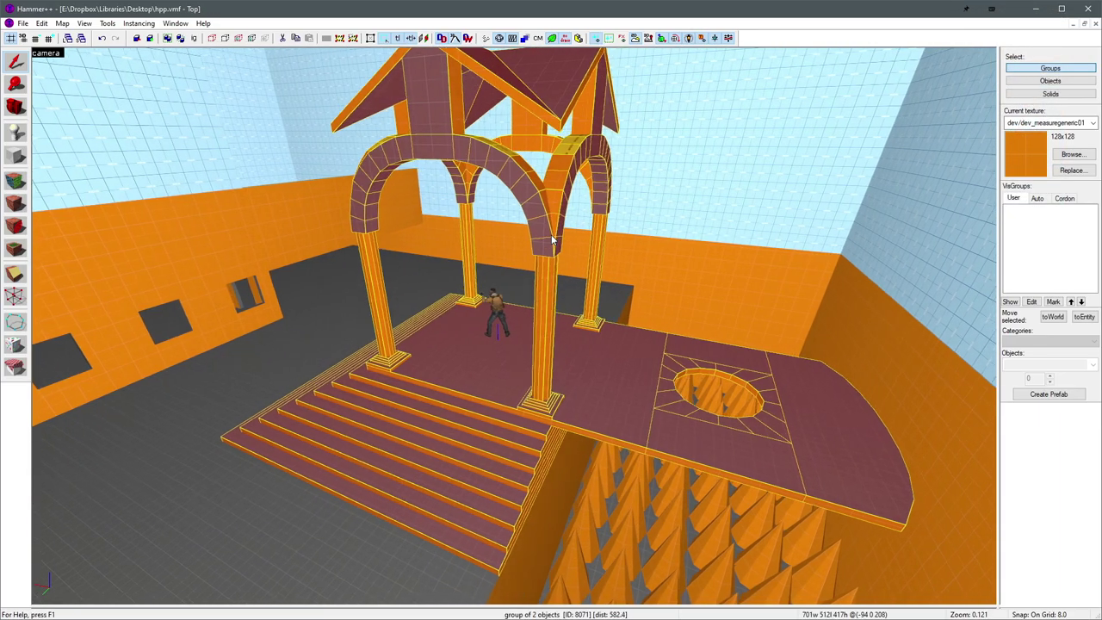
- Convert the selected platform group into an instance saved as platform in the instances folder, keeping the integer origin snap
key(d)
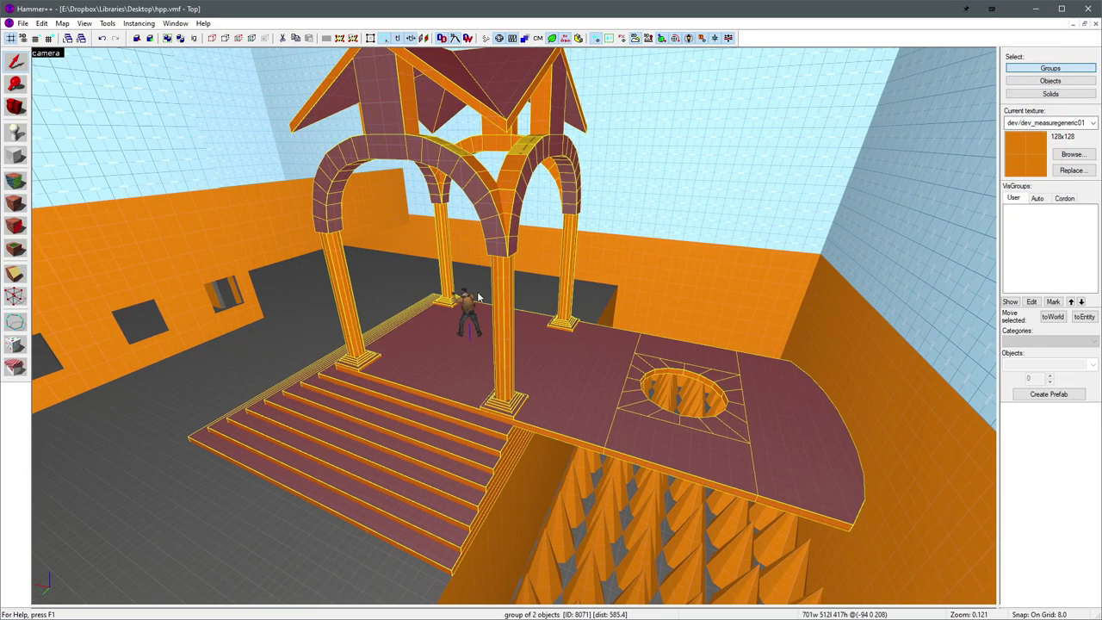
click(108, 24)
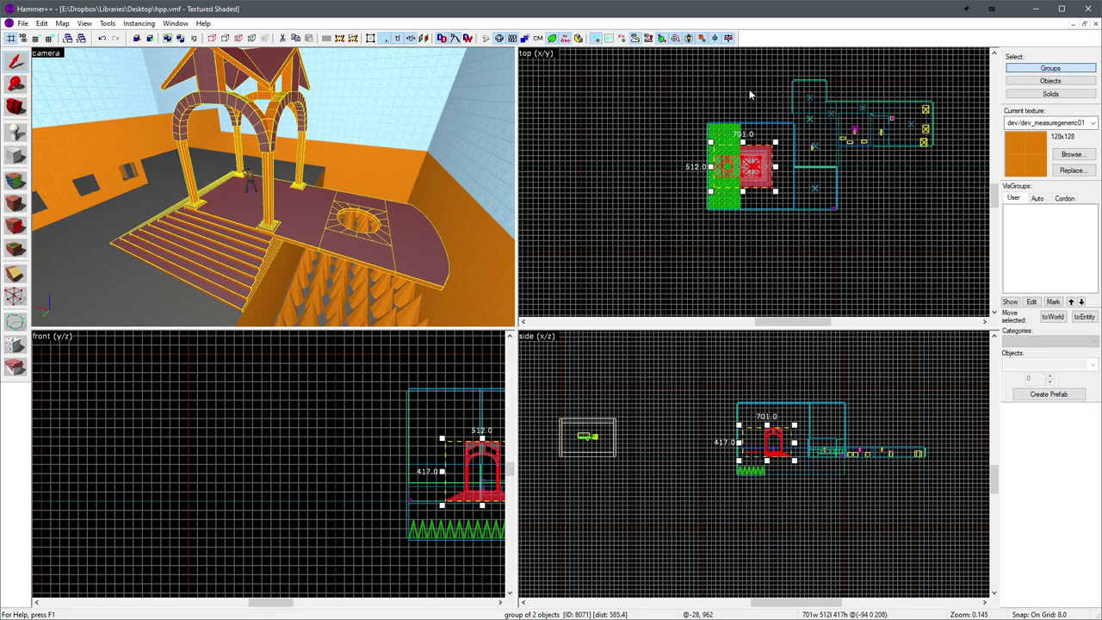
scroll(749, 129, up, 5)
right_click(750, 221)
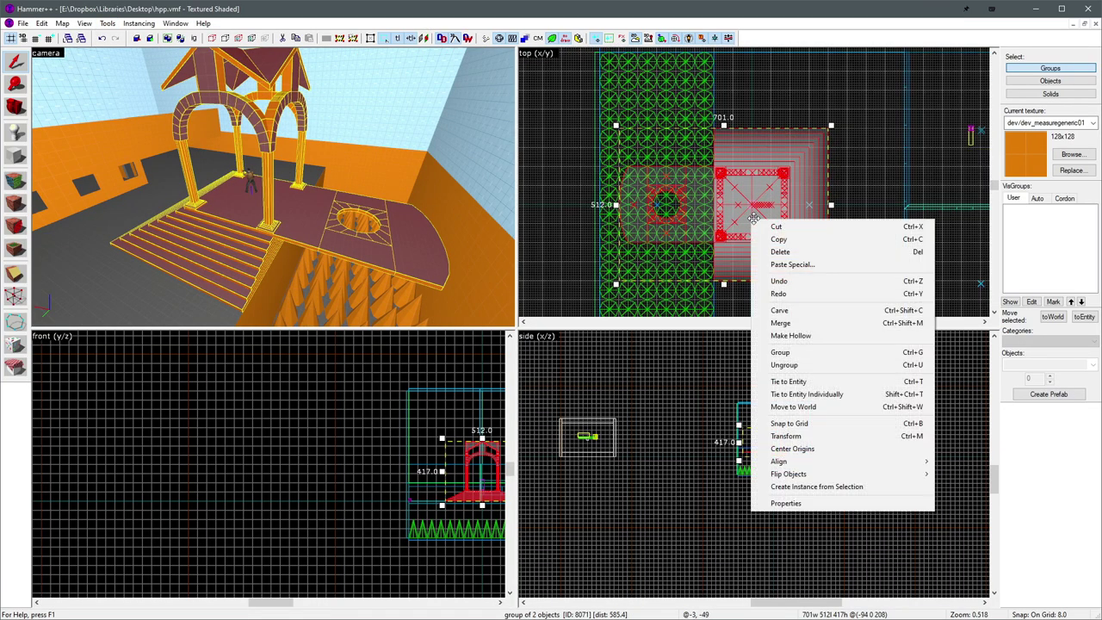
click(857, 487)
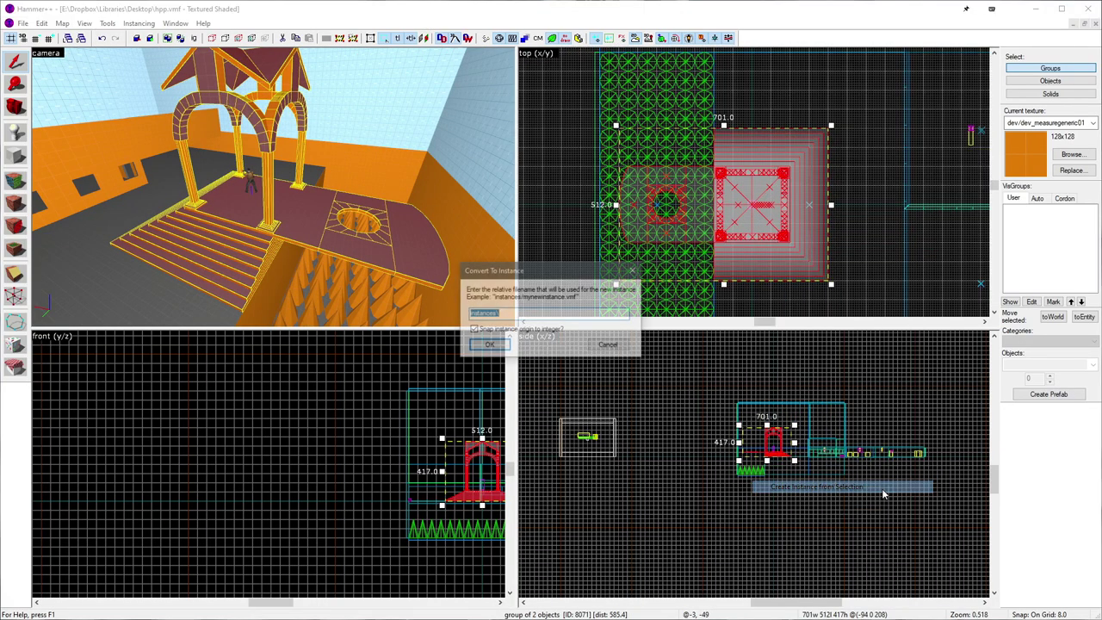
click(537, 312)
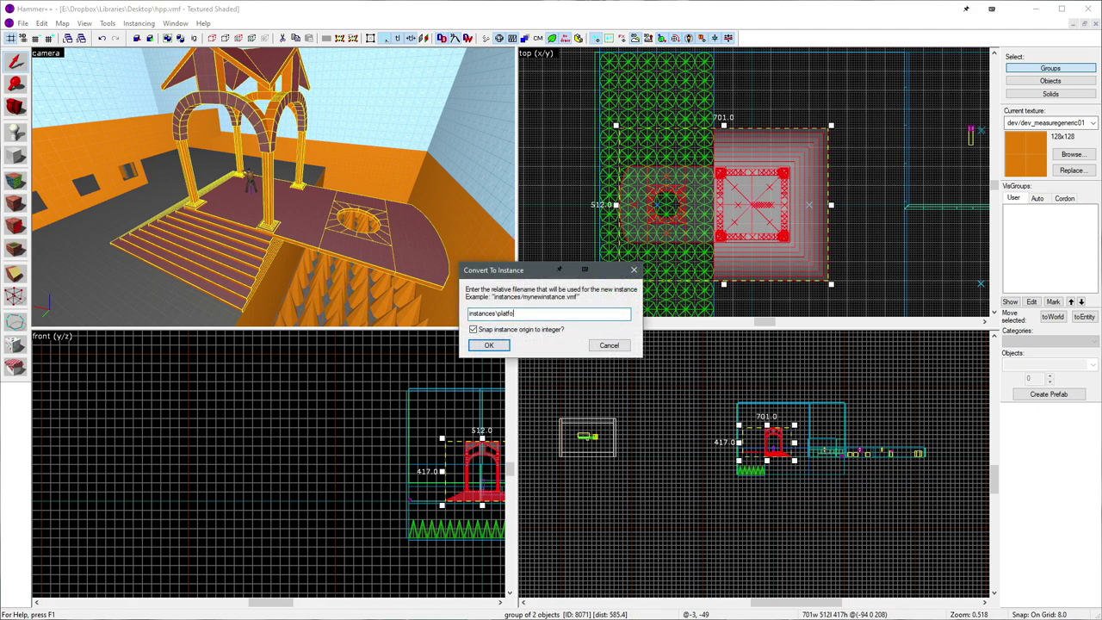
click(480, 347)
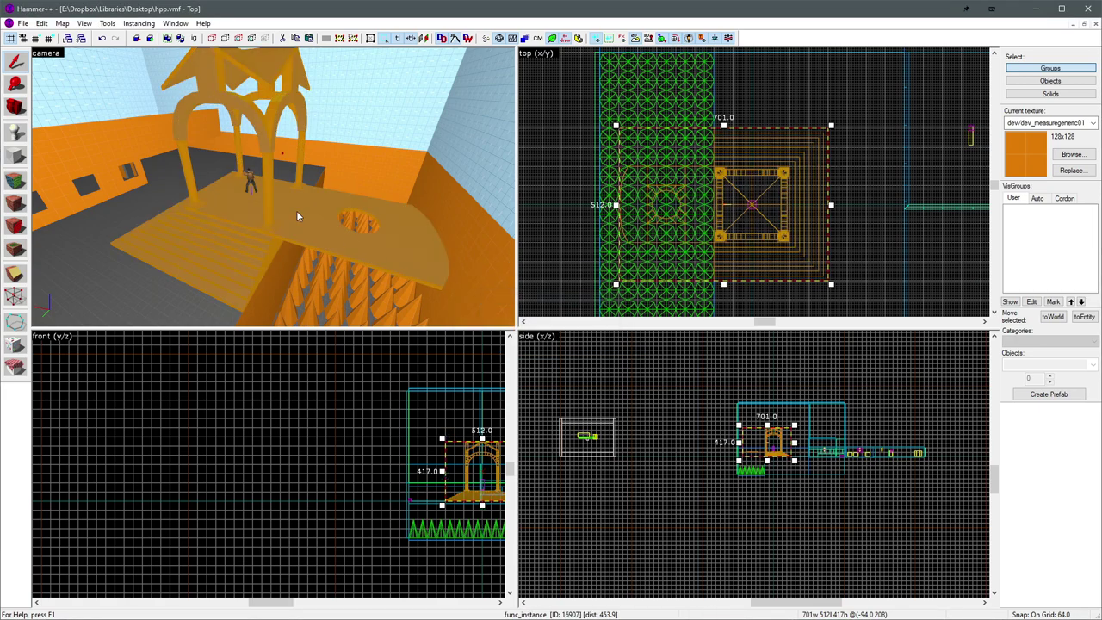
- Examine the new platform instance in the 3D view with and without it selected
key(z)
key(w)
key(s)
key(z)
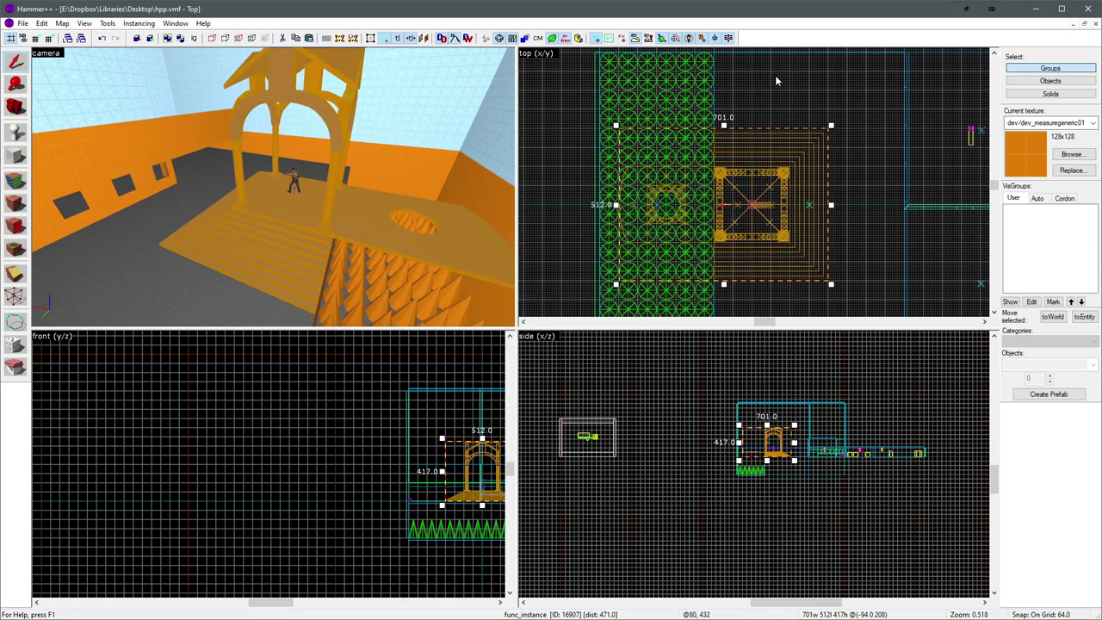
click(778, 81)
key(z)
key(s)
click(273, 241)
key(Escape)
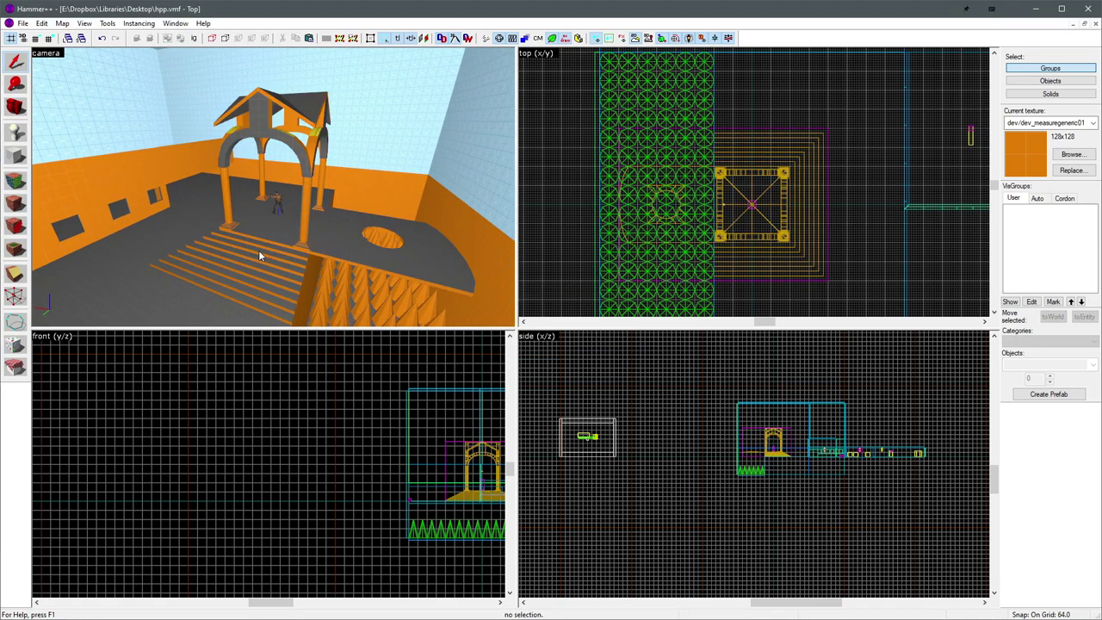
- Open the platform instance for editing with the surrounding map previewed, and select the platform geometry in an enlarged 3D view
double_click(258, 250)
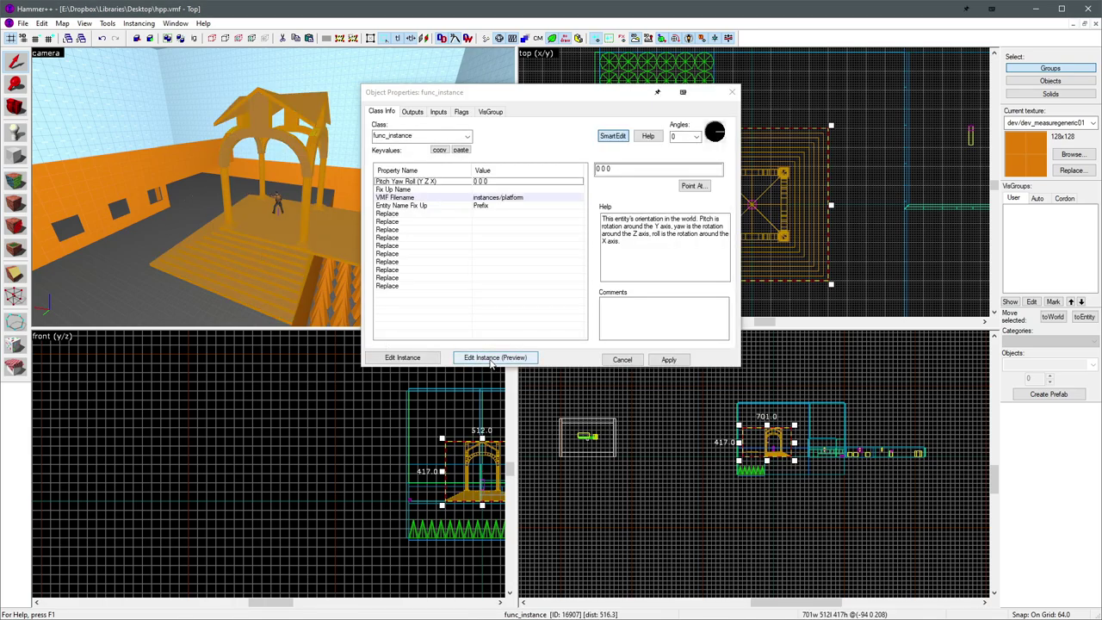
click(487, 358)
key(shift+z)
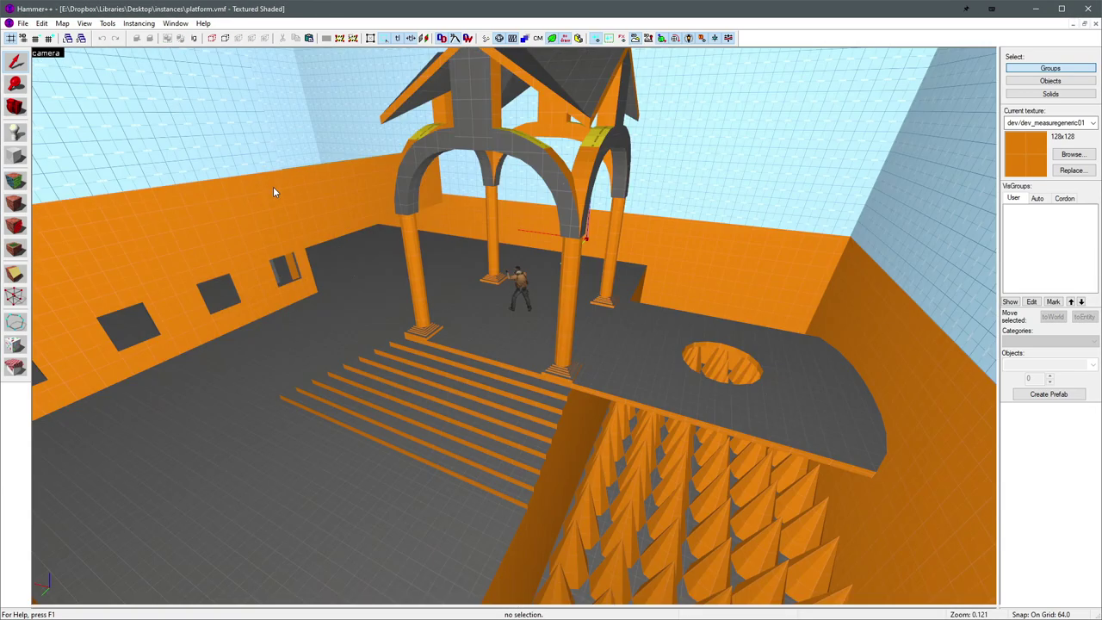
click(515, 336)
key(Escape)
key(w)
click(514, 326)
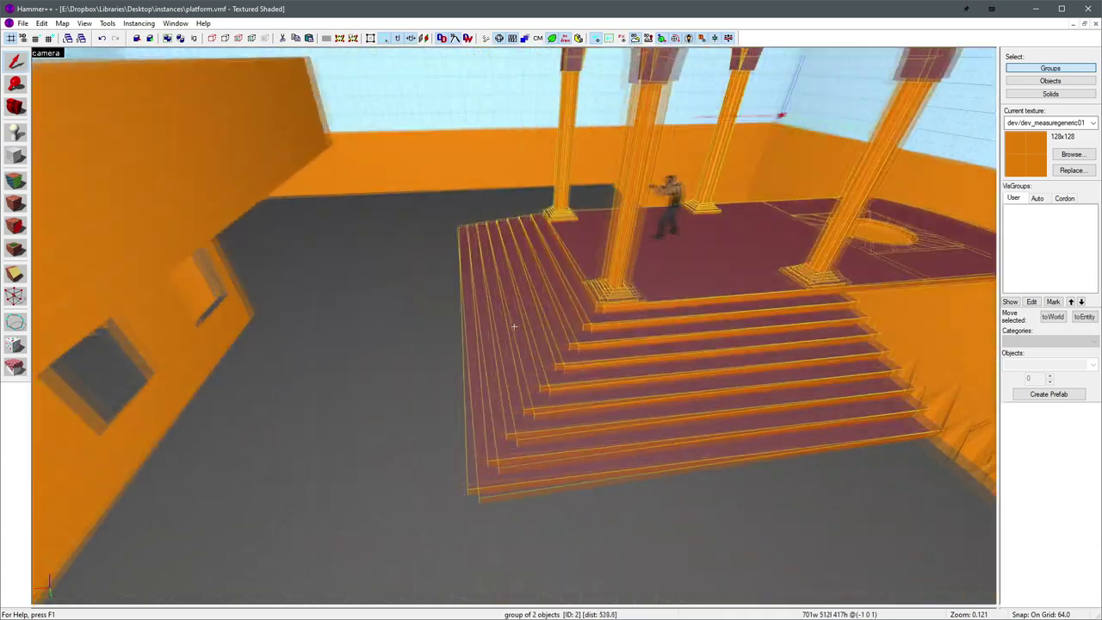
- Draw a flat block brush on the floor just beyond the platform's stairs, using a finer grid, and create it
key(shift+z)
scroll(864, 169, up, 9)
key(shift+b)
scroll(751, 97, down, 2)
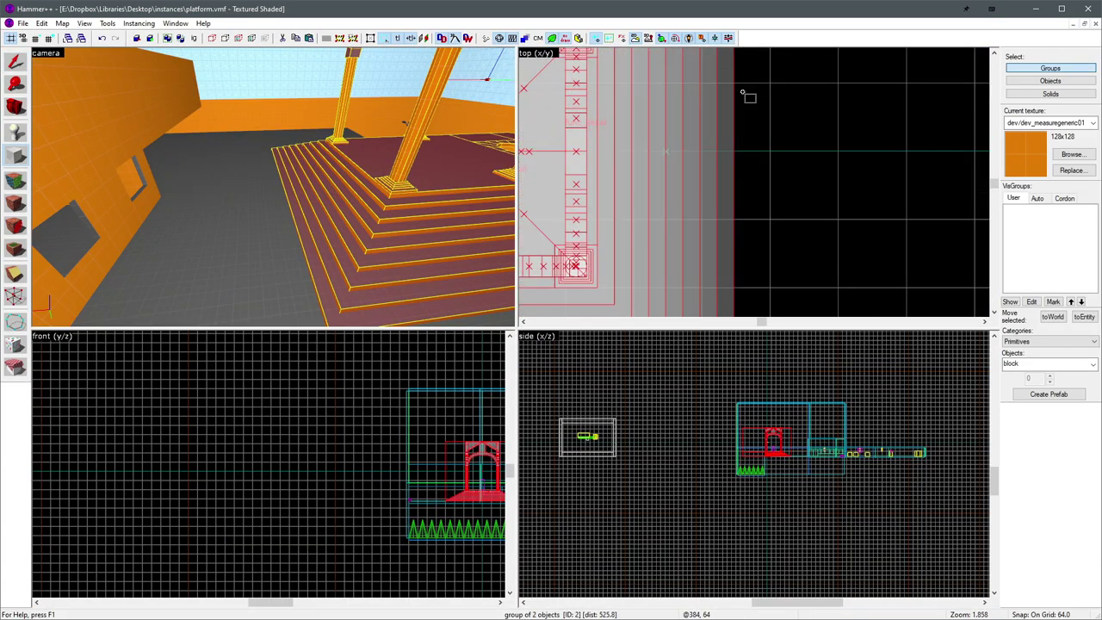
key(bracketleft)
key(bracketleft)
scroll(738, 90, up, 1)
scroll(736, 88, up, 8)
key(shift+w)
scroll(731, 82, down, 8)
drag(731, 77, 734, 192)
scroll(693, 209, up, 6)
scroll(801, 436, up, 3)
drag(782, 420, 833, 361)
scroll(781, 472, up, 20)
key(Return)
- Adjust the new block beside the stairs, check it in 3D, and close the platform instance to return to the main map
scroll(702, 242, down, 8)
scroll(772, 160, up, 5)
drag(714, 175, 775, 164)
click(784, 170)
key(z)
key(w)
click(274, 187)
key(z)
click(1094, 24)
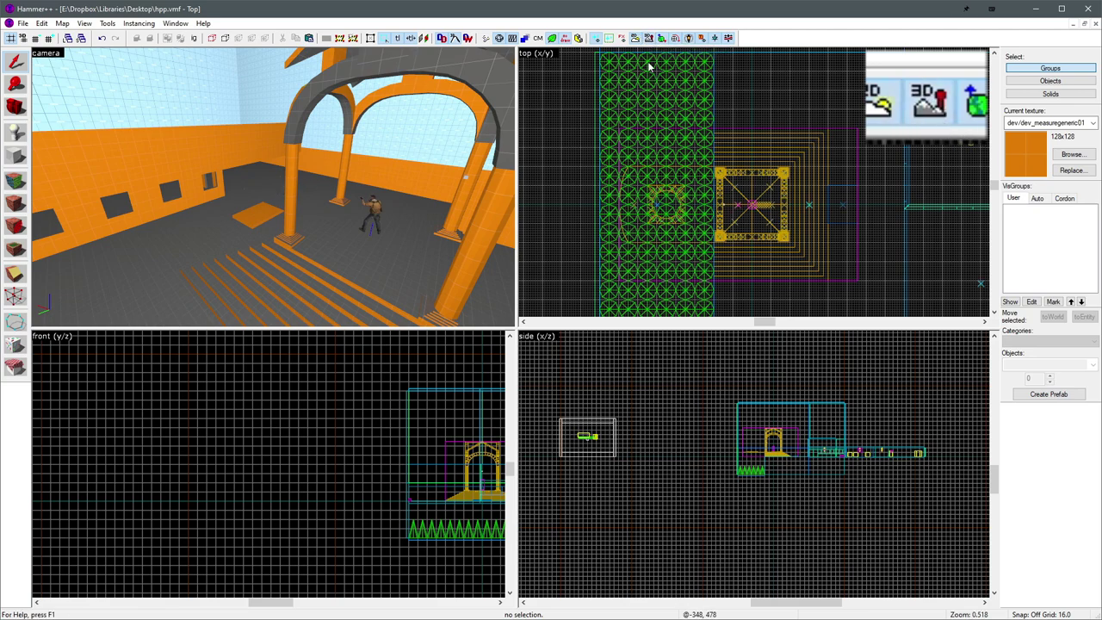
- Select everything in the separate 3D skybox room and bring the 3D camera to it
scroll(738, 94, down, 14)
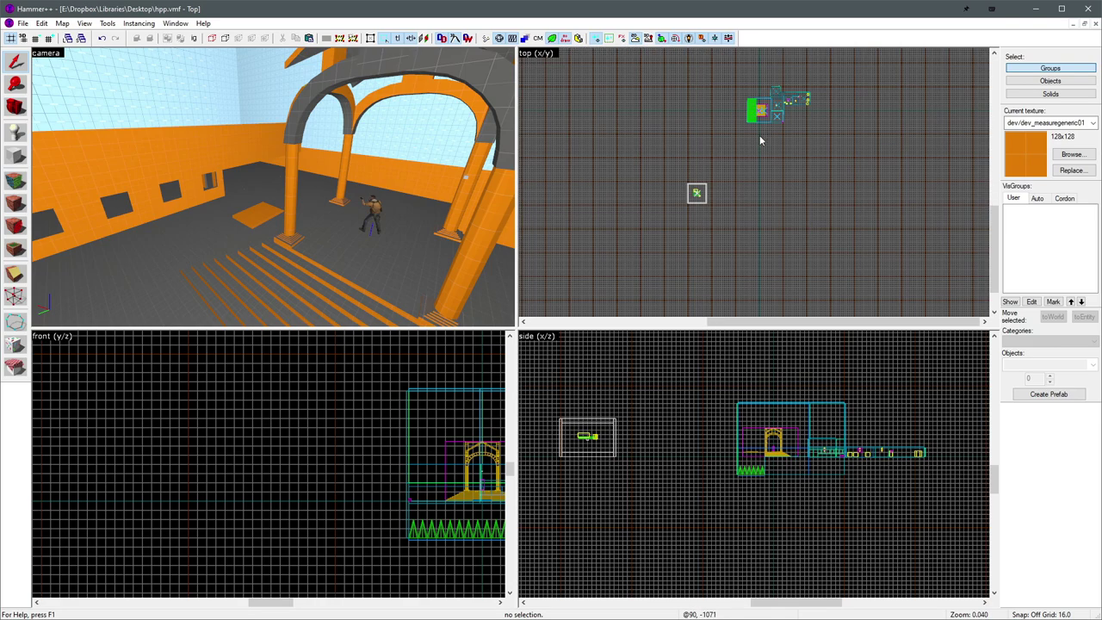
middle_drag(755, 138, 758, 115)
drag(660, 134, 766, 227)
key(ctrl+shift+e)
scroll(331, 211, down, 5)
key(z)
key(s)
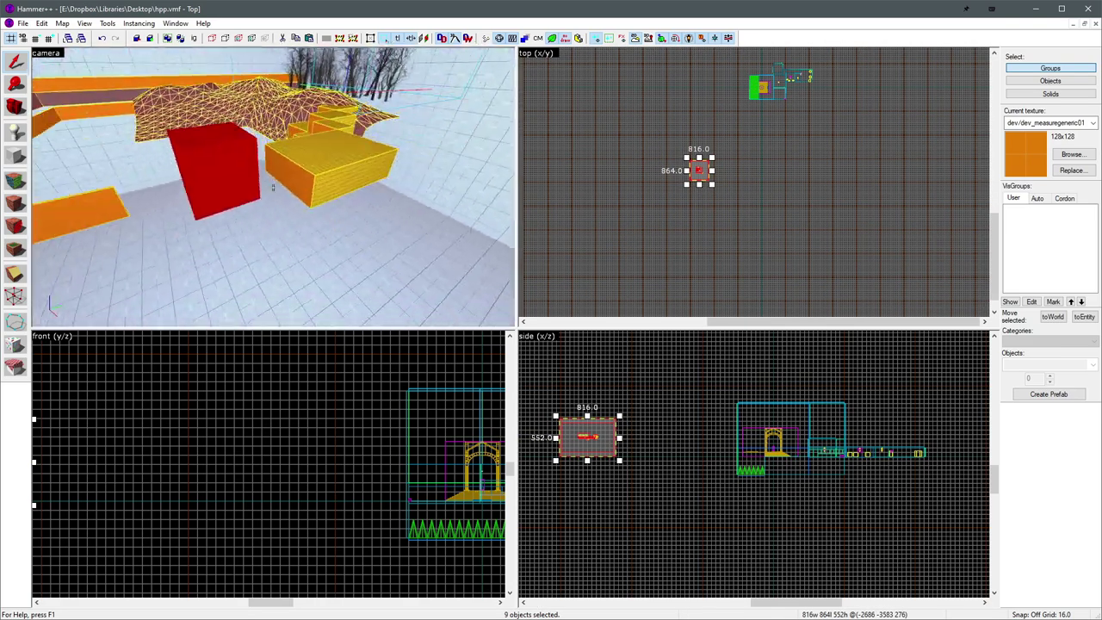
key(z)
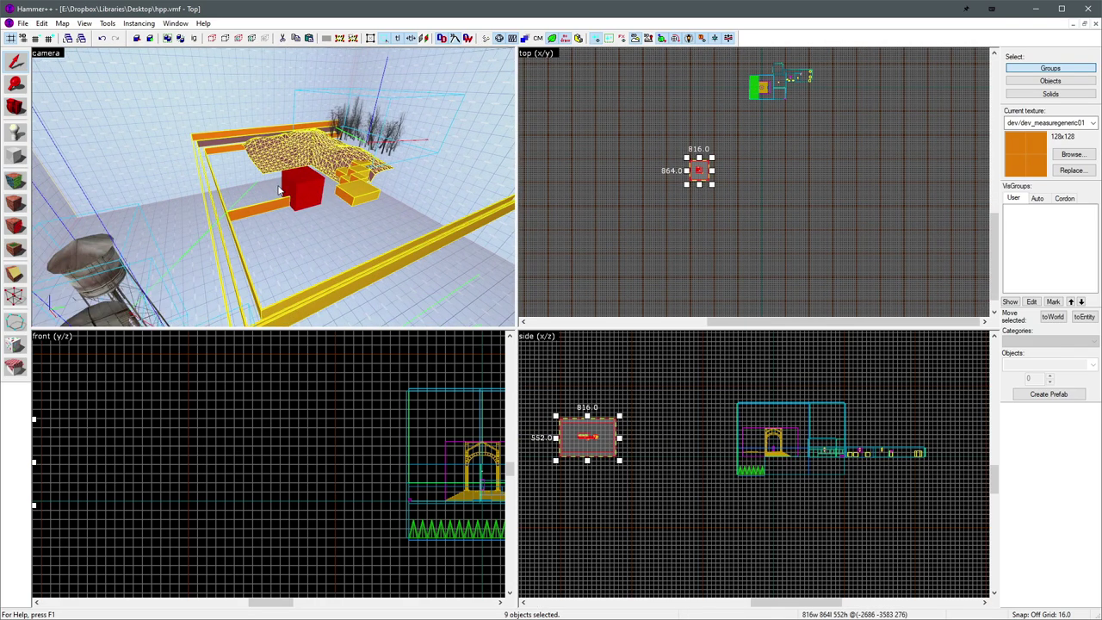
- Convert the selected 3D skybox room into an instance named 3dsky in the instances folder, and clear the selection
scroll(699, 169, up, 2)
right_click(698, 165)
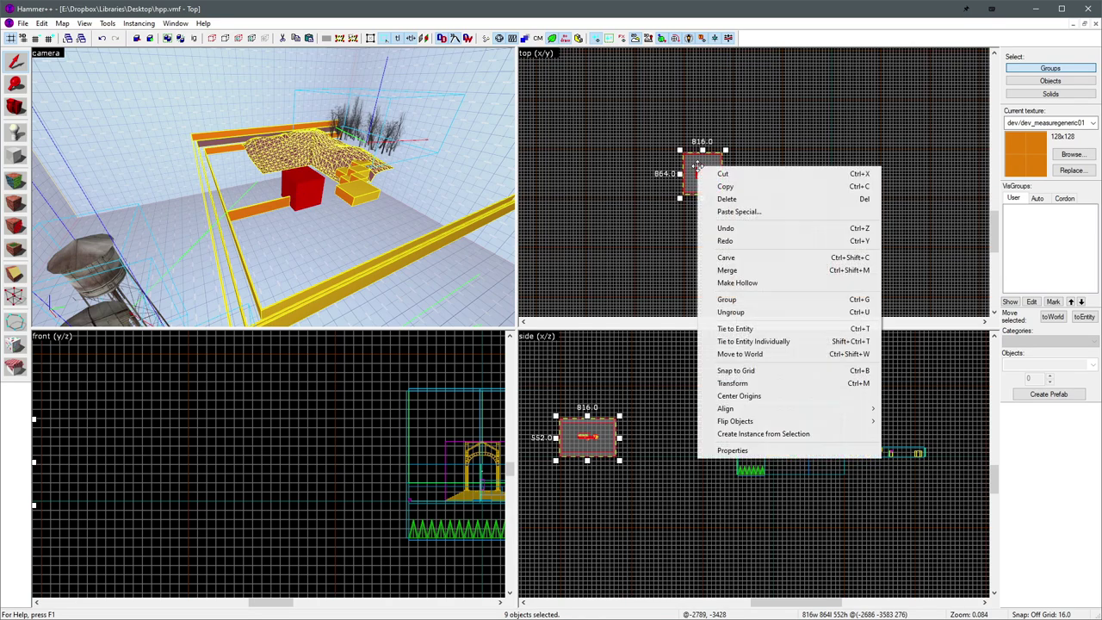
click(781, 434)
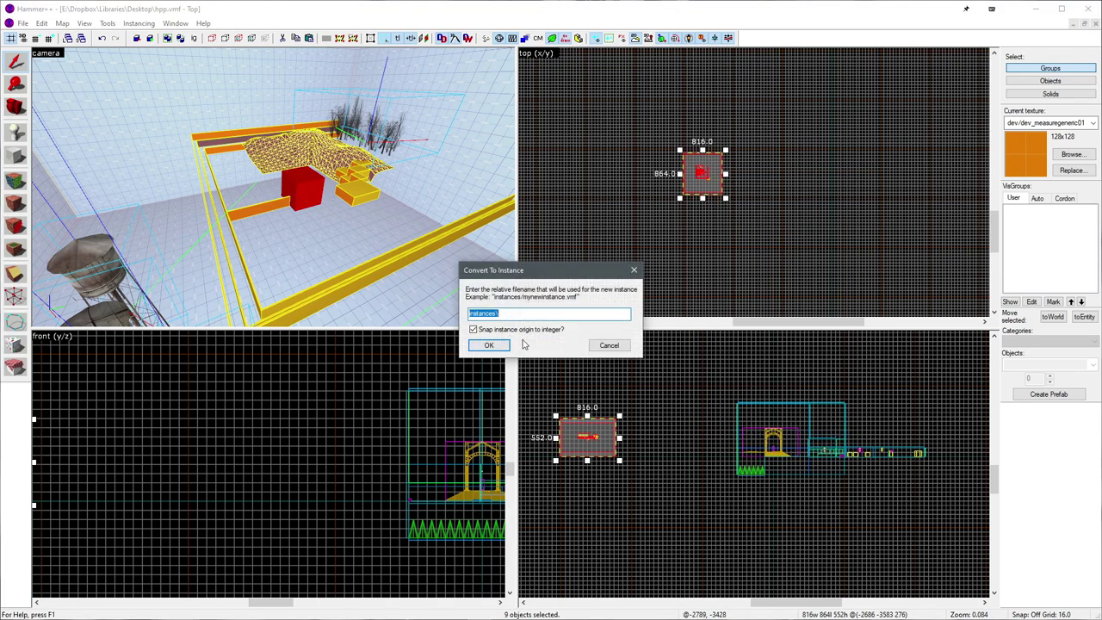
click(530, 313)
text(3dsky)
key(Return)
scroll(649, 209, down, 6)
scroll(653, 210, up, 6)
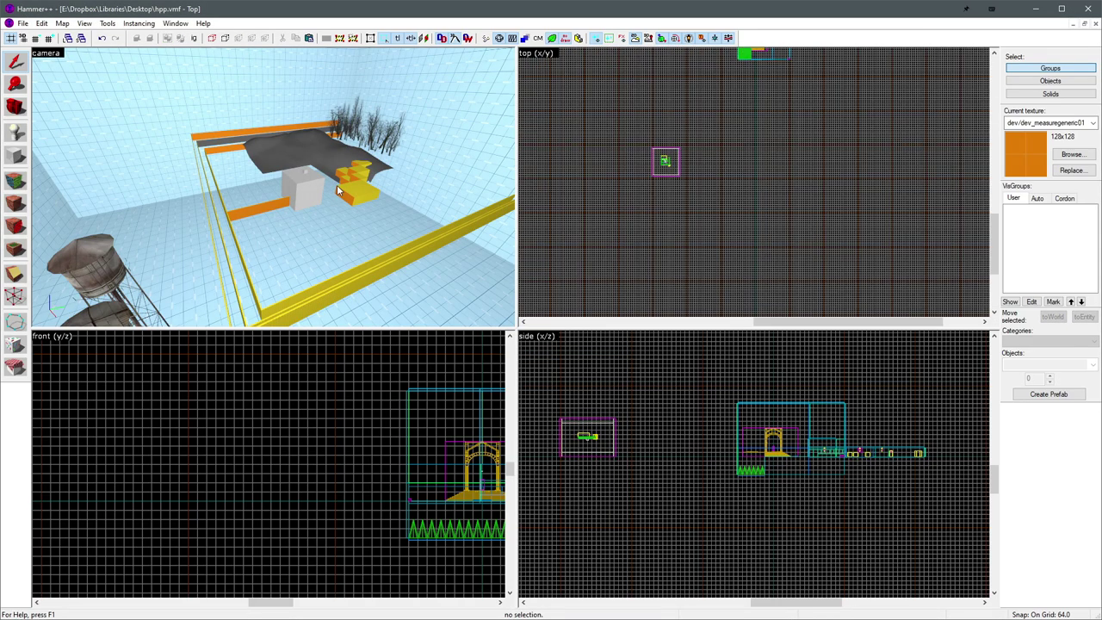
click(308, 187)
key(Escape)
- Bring the 3D camera back to the platform in the main map and clear the selection
middle_drag(759, 120, 754, 207)
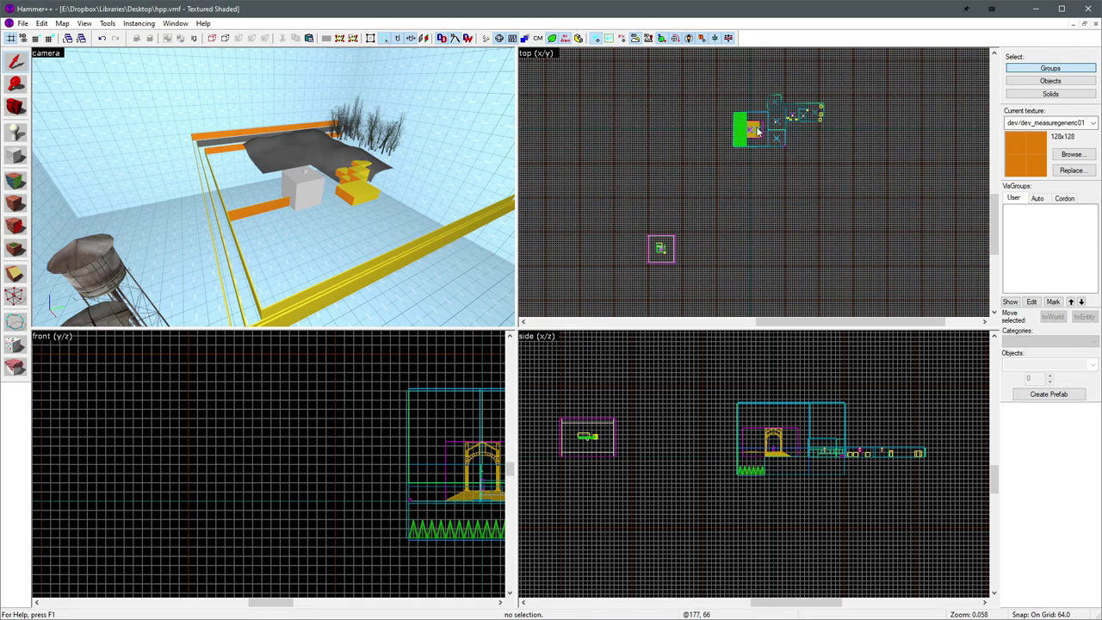
click(760, 145)
key(ctrl+shift+e)
key(Escape)
key(z)
key(s)
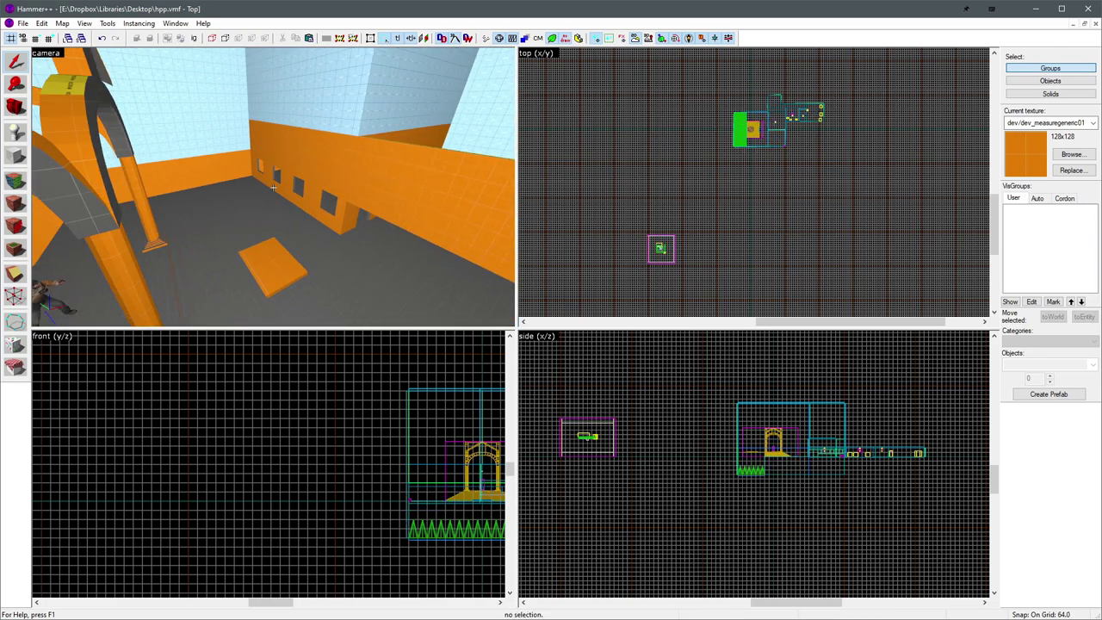
- Enlarge the 3D view, hide the tool textures, and turn on the 3D skybox preview over the courtyard
key(shift+z)
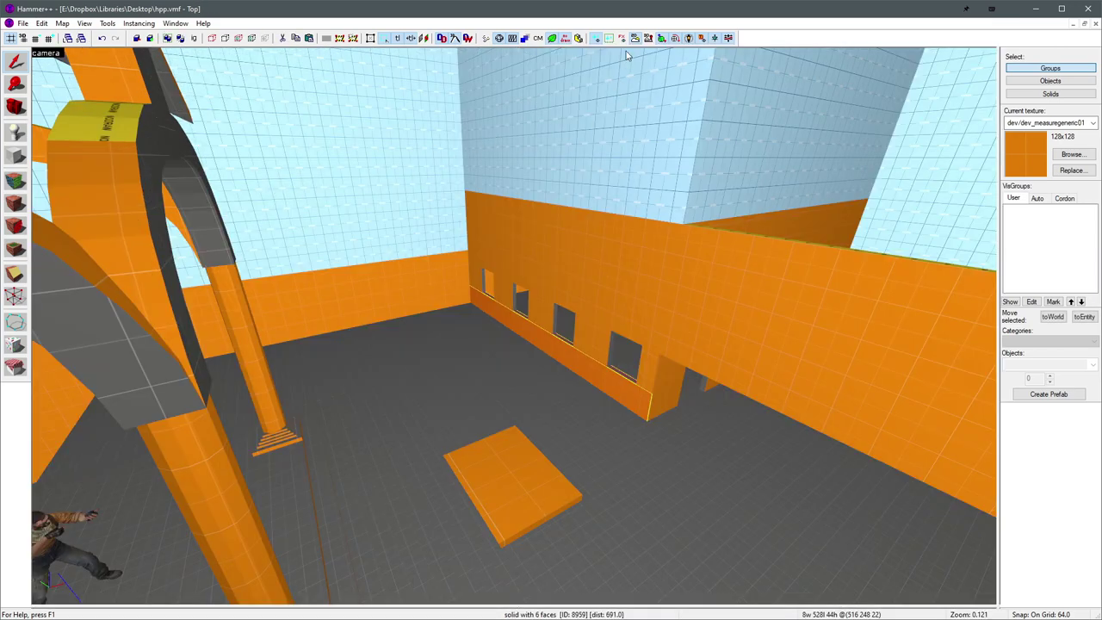
click(702, 39)
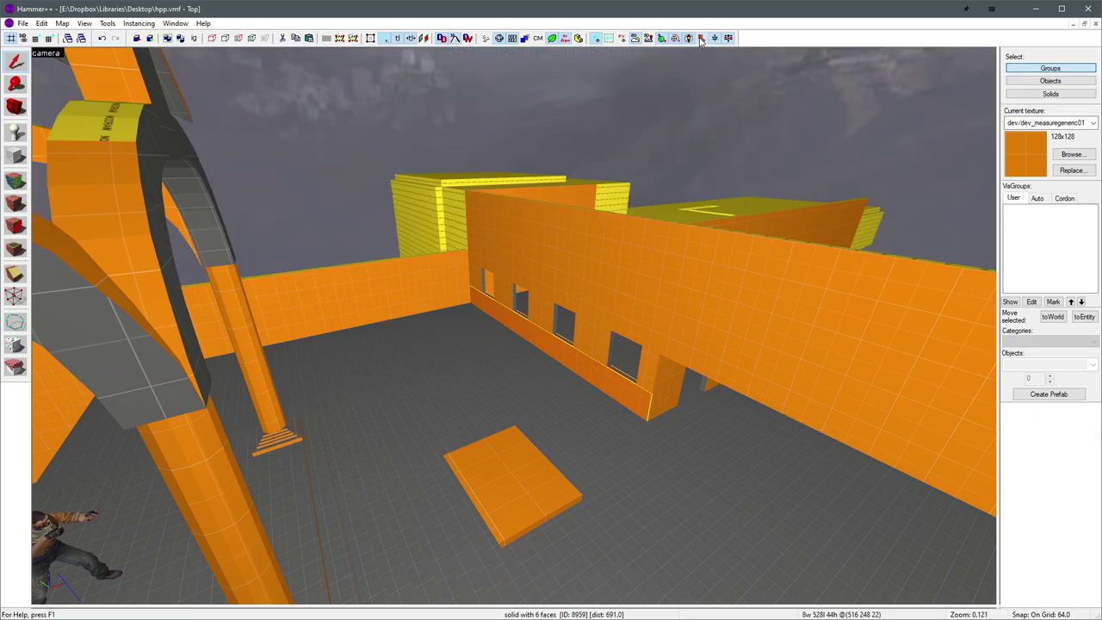
click(649, 39)
key(z)
key(w)
key(w)
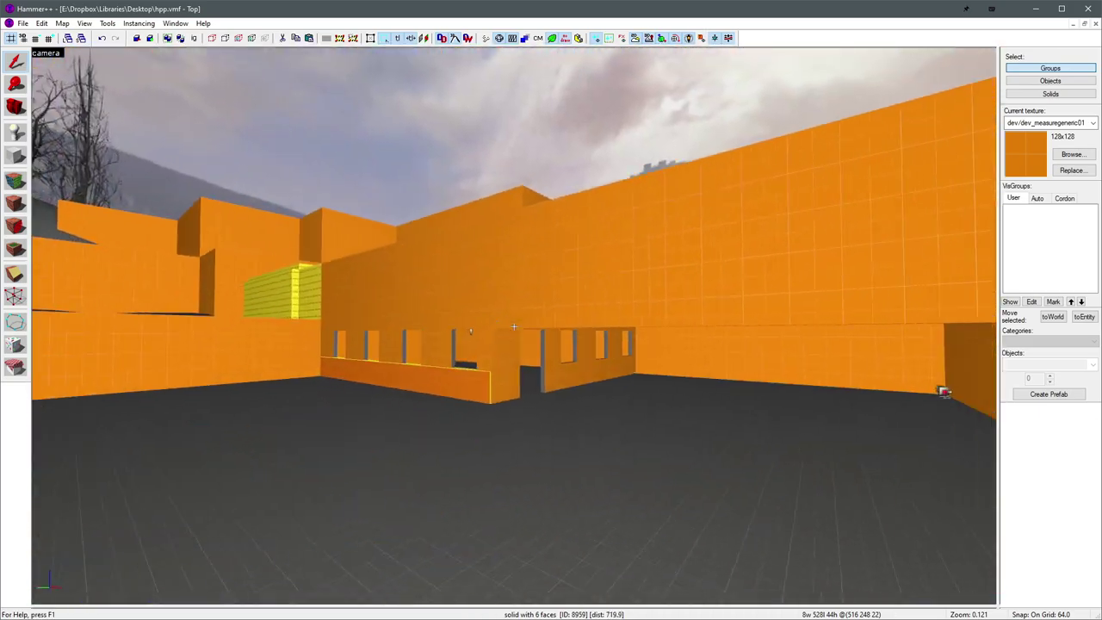
- Switch the 3D view to Lighting Preview in the room with the work lights and run a full bake
key(w)
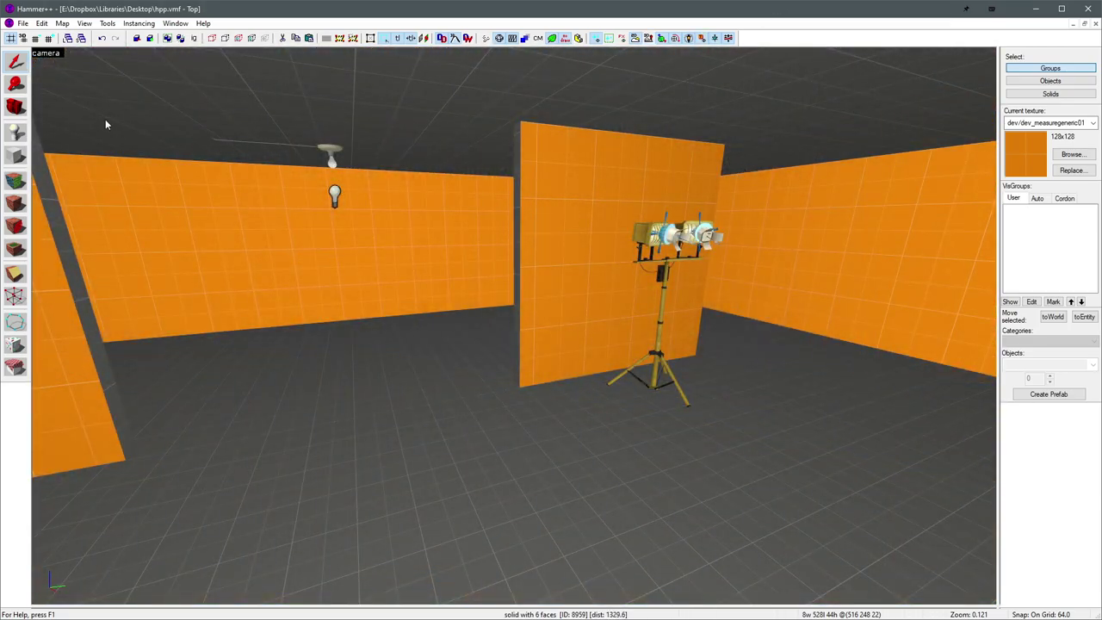
click(41, 57)
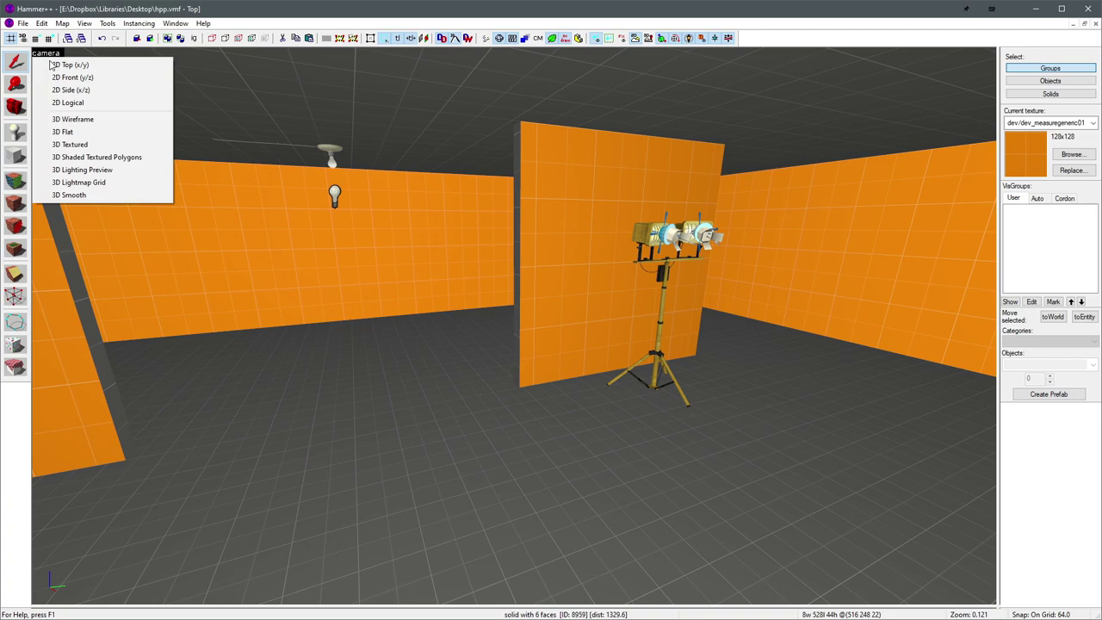
click(124, 175)
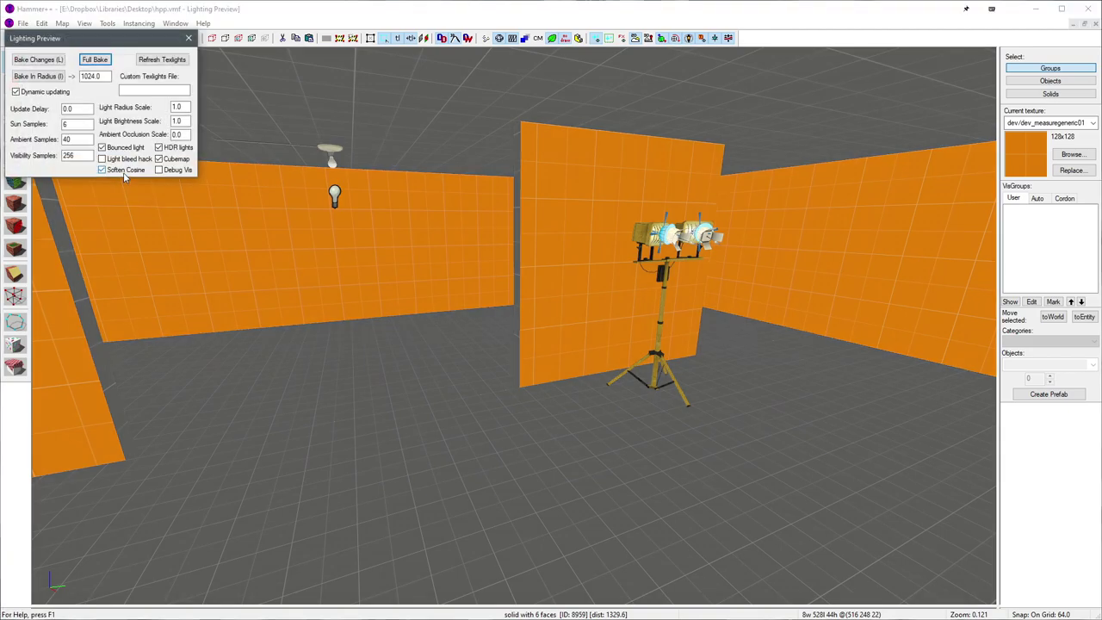
drag(91, 34, 883, 66)
click(884, 86)
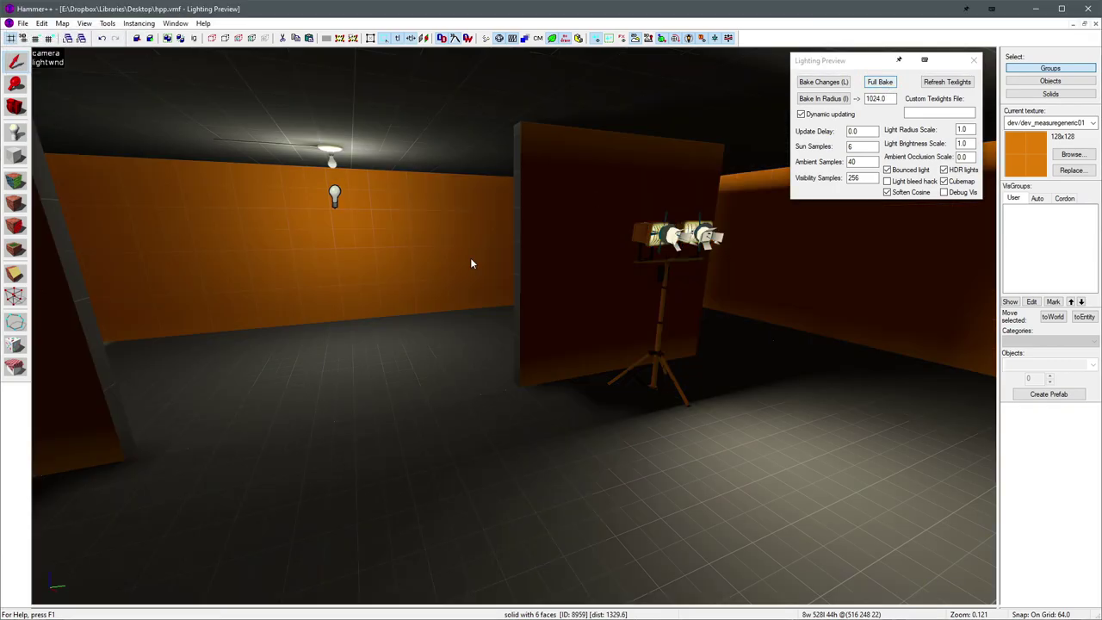
key(z)
key(a)
key(z)
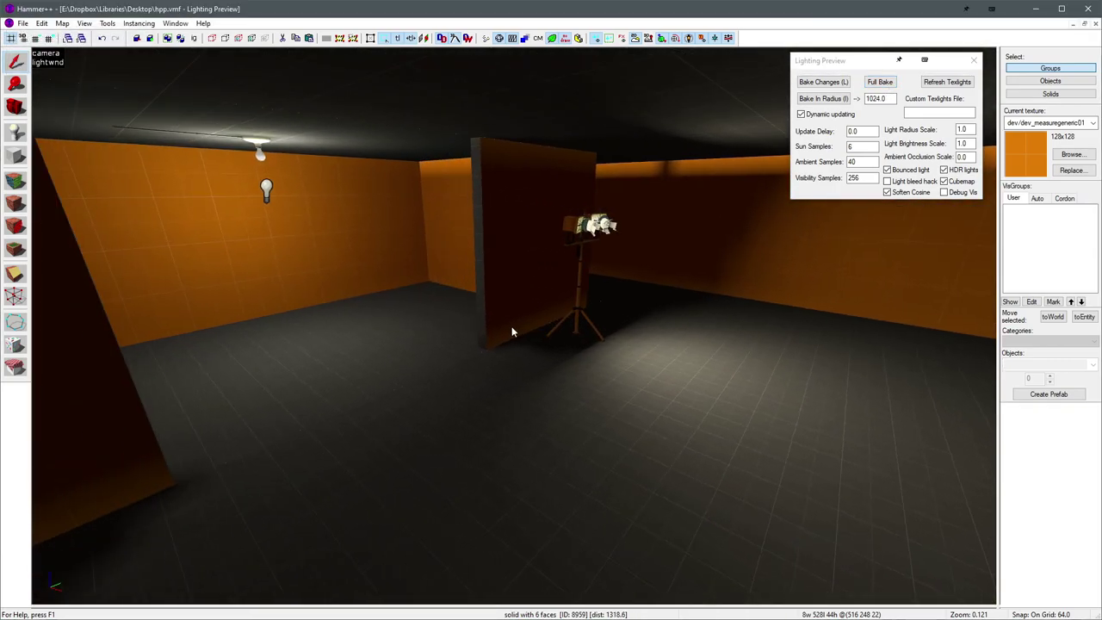
- Select the light entity below the ceiling lamp and raise it by about 4 units
click(266, 193)
key(shift+z)
scroll(779, 429, up, 4)
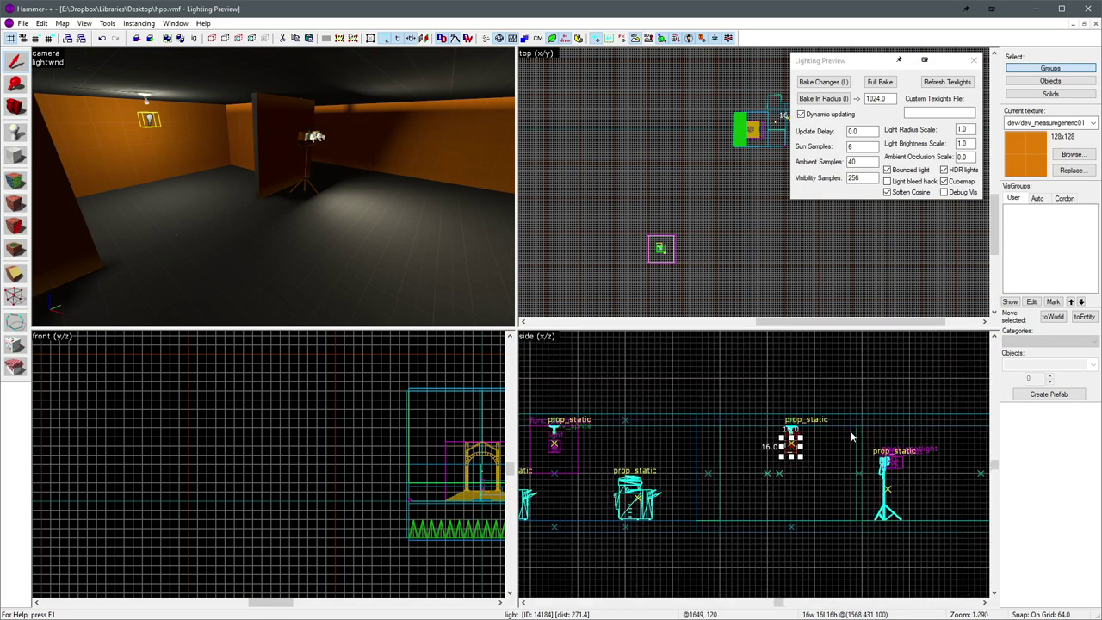
scroll(779, 429, up, 1)
mouse_move(779, 429)
mouse_down()
mouse_move(799, 474)
mouse_move(905, 500)
mouse_move(778, 422)
mouse_up()
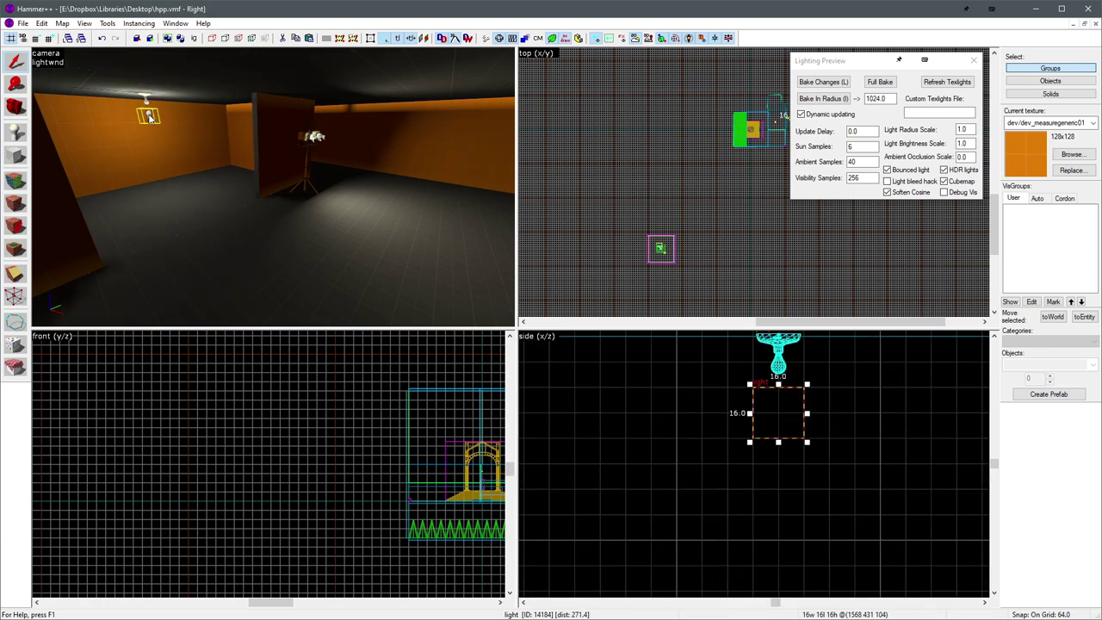
- Set the light's Brightness to red with the value 255 0 18 150, apply it, and view the relit room
double_click(149, 118)
click(394, 205)
click(618, 189)
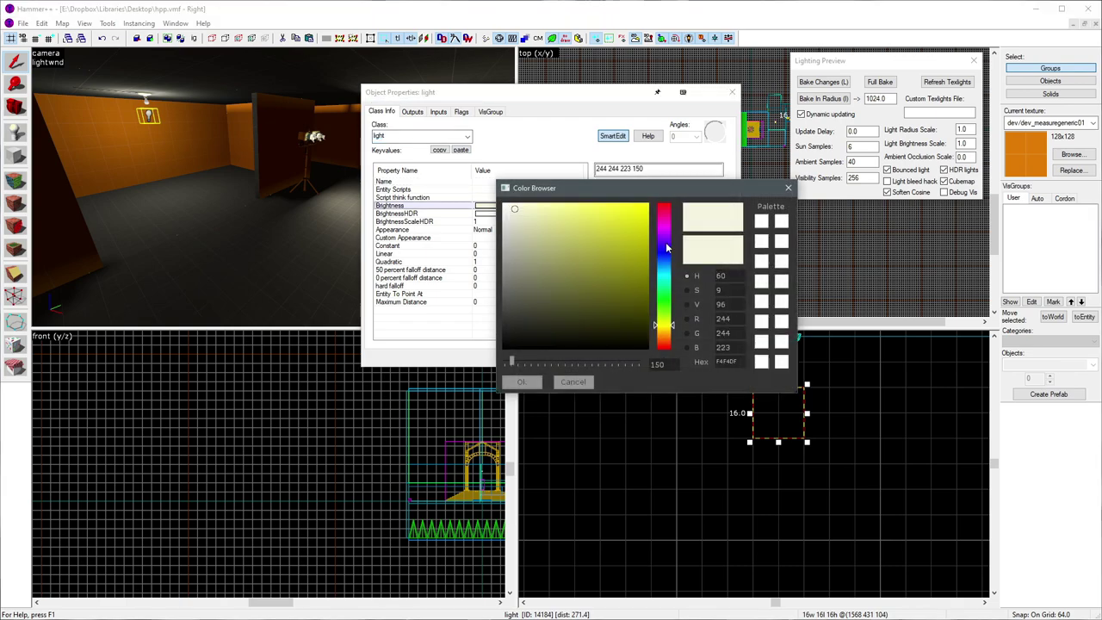
drag(667, 246, 668, 208)
click(645, 208)
click(521, 381)
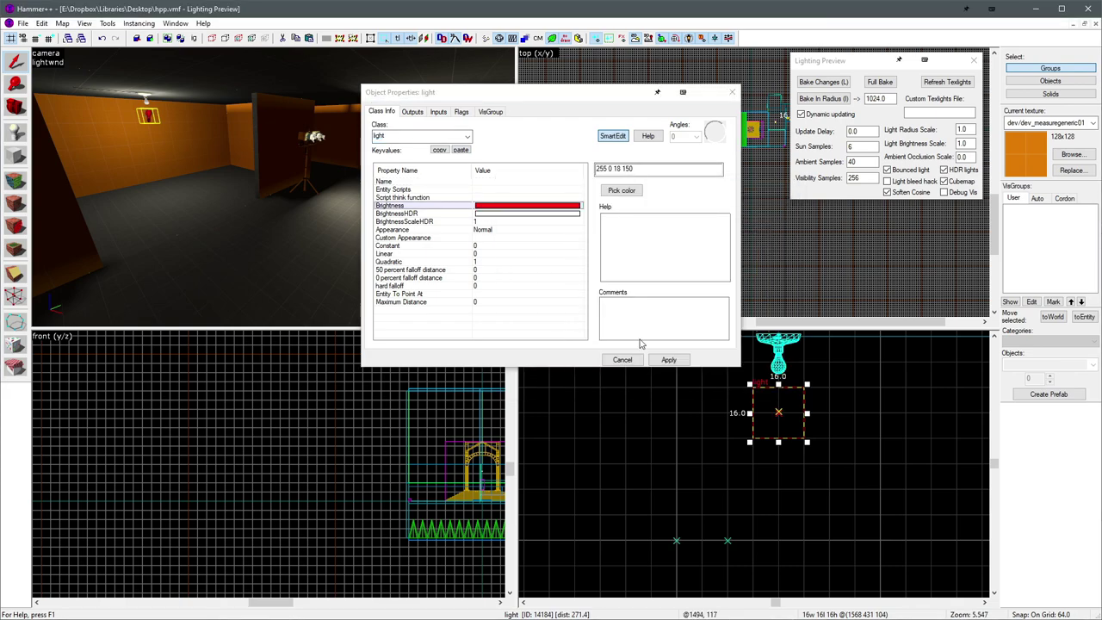
click(669, 359)
click(621, 359)
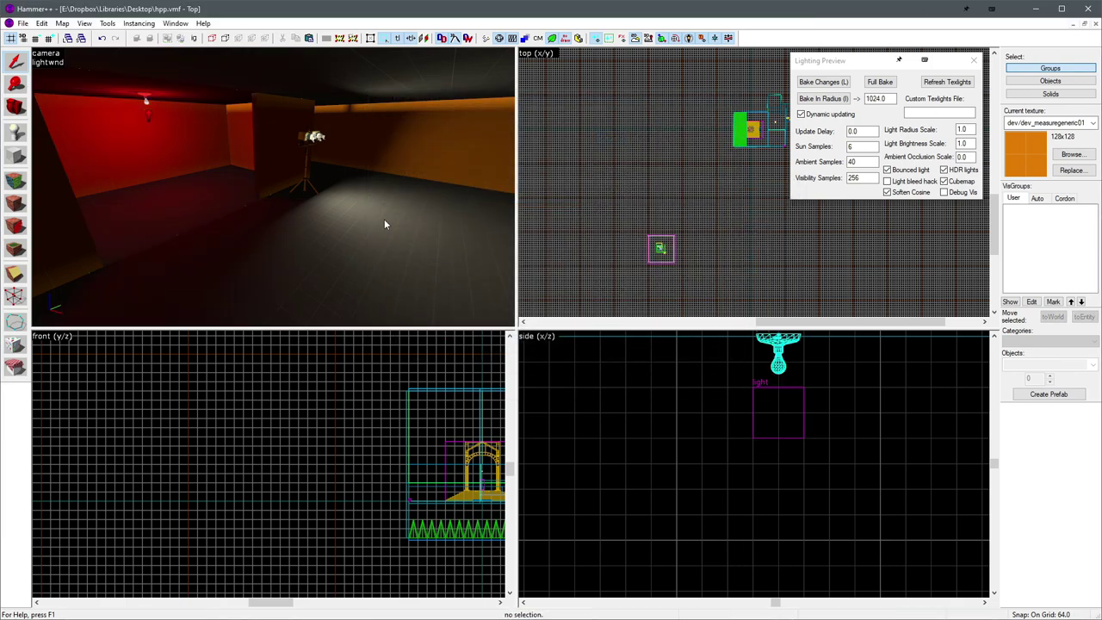
drag(350, 222, 290, 327)
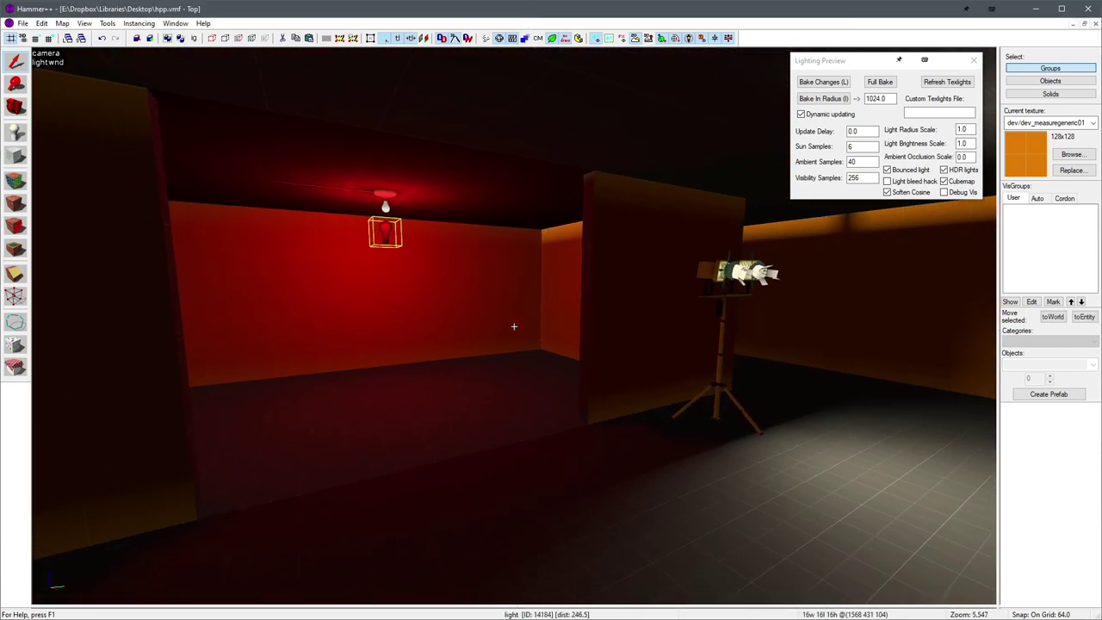
- Recolour the selected ceiling light blue with the Color Browser, setting hue 230 (hex 002AFF) and brightness 315
key(w)
key(z)
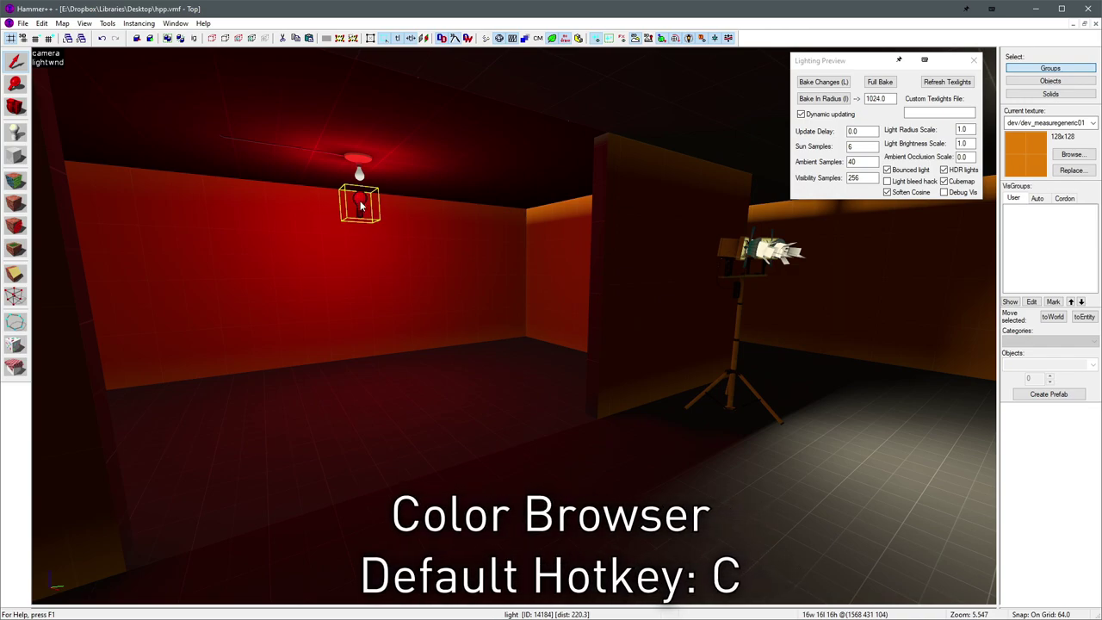
key(c)
drag(443, 181, 540, 176)
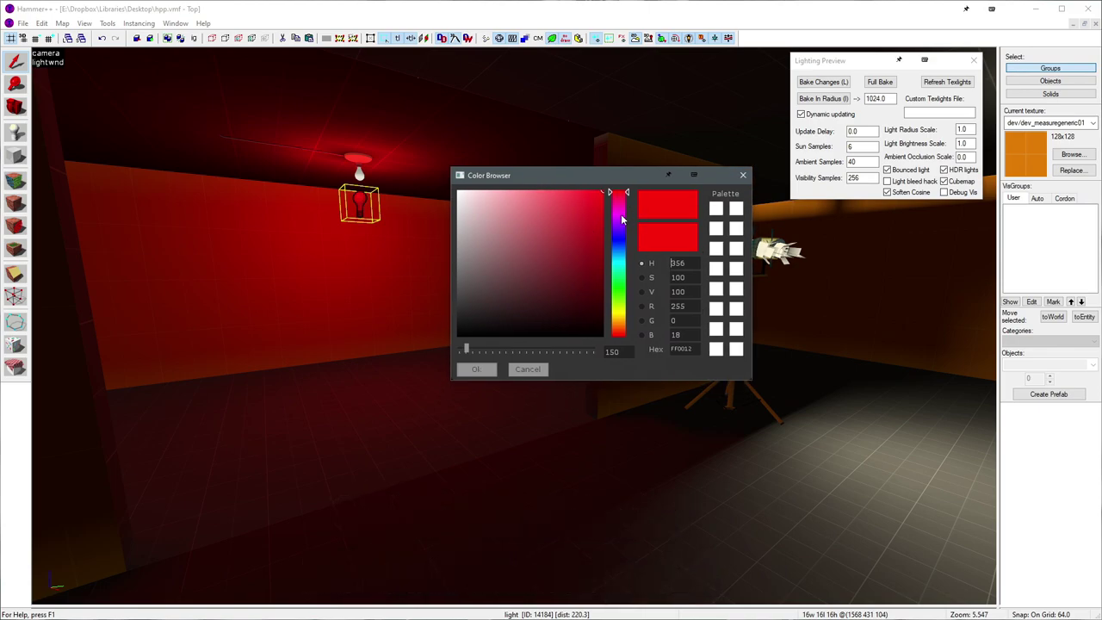
drag(622, 221, 620, 243)
drag(466, 352, 476, 354)
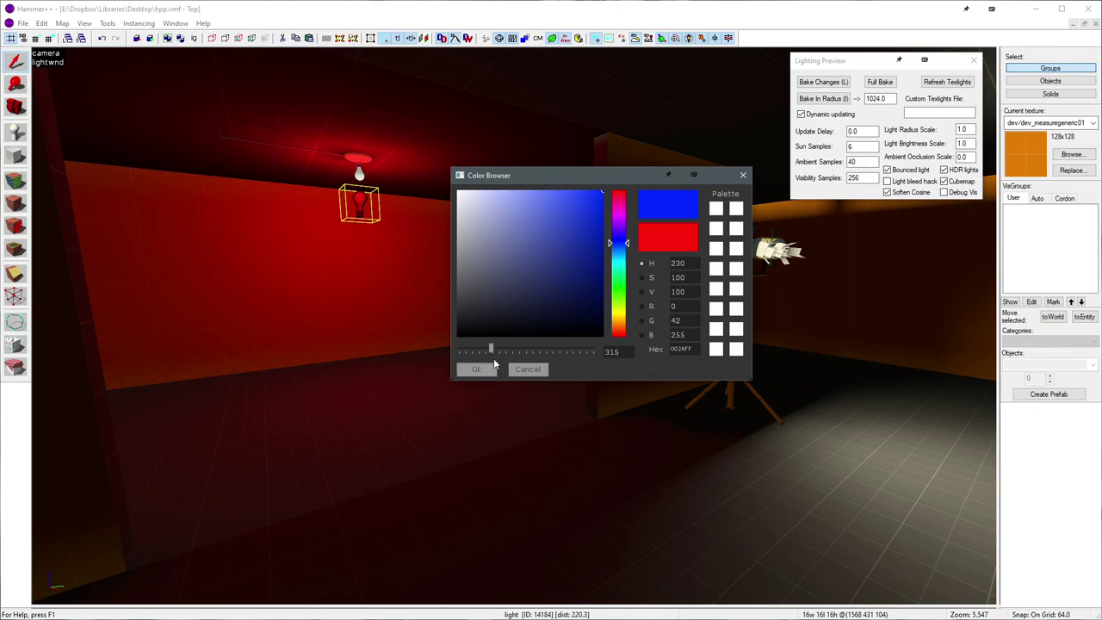
click(478, 368)
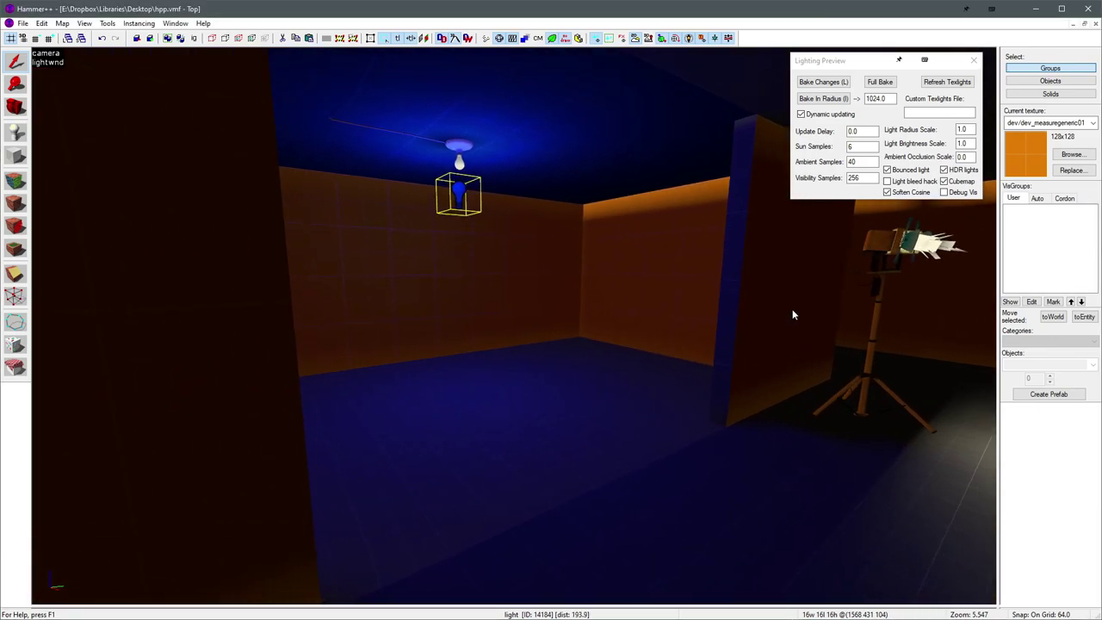
- Create a mint green (98 252 170) in the first palette slot of the Color Browser and apply it to the ceiling light
key(d)
double_click(395, 199)
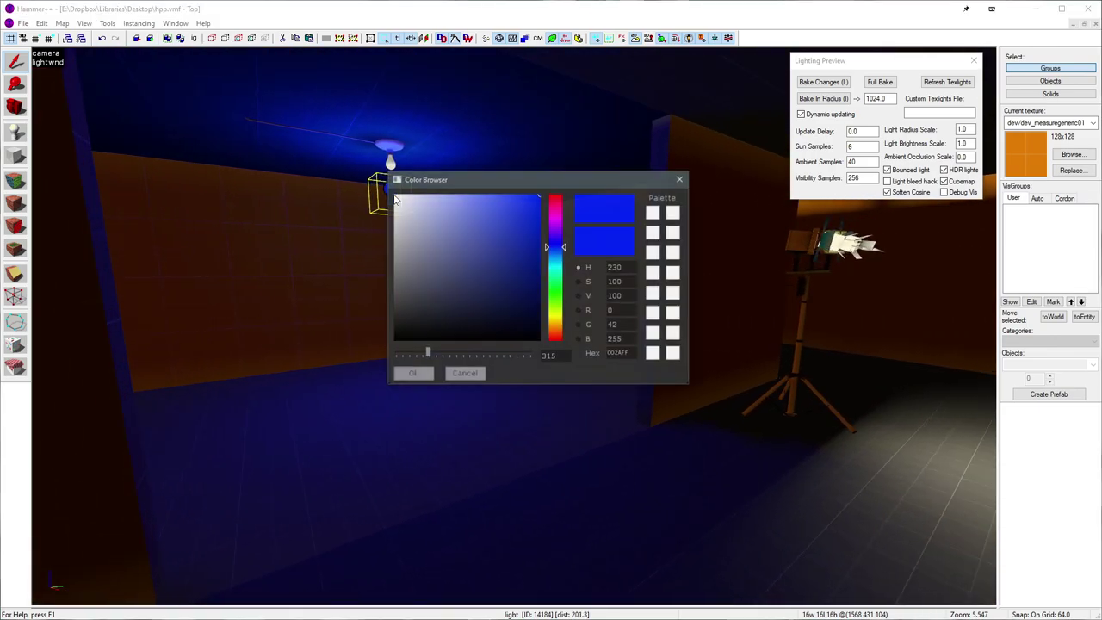
drag(535, 183, 615, 218)
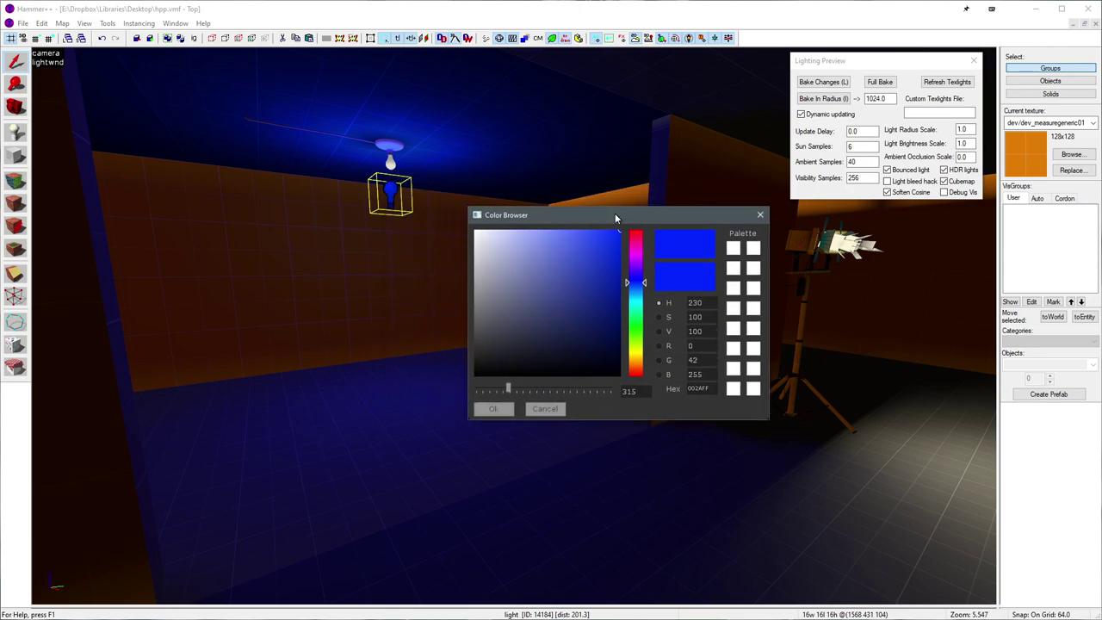
click(734, 250)
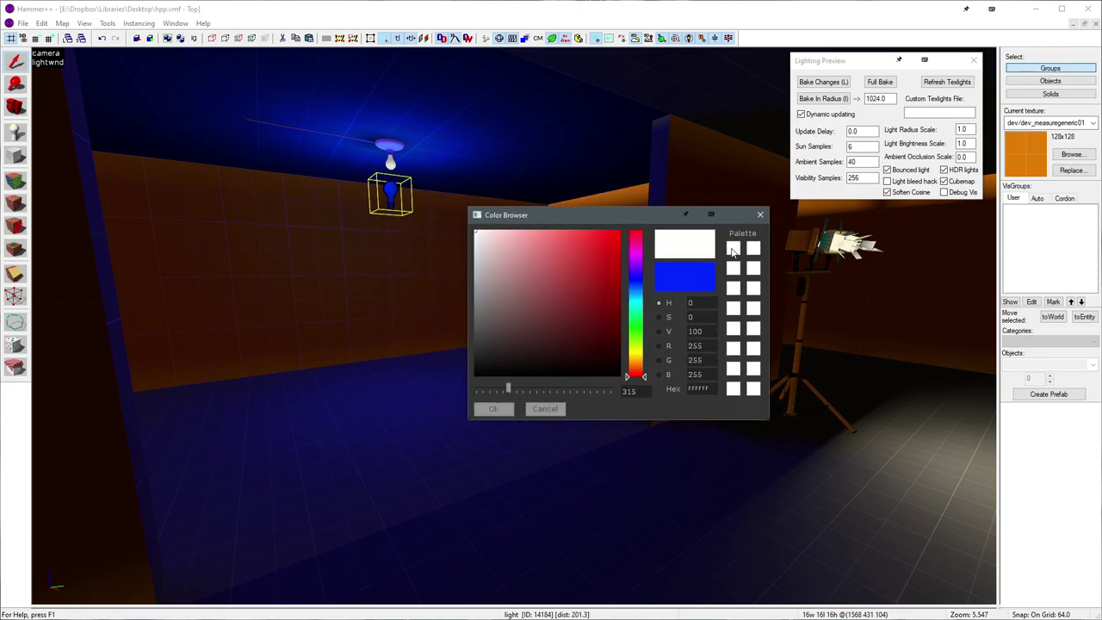
click(637, 281)
drag(613, 289, 640, 316)
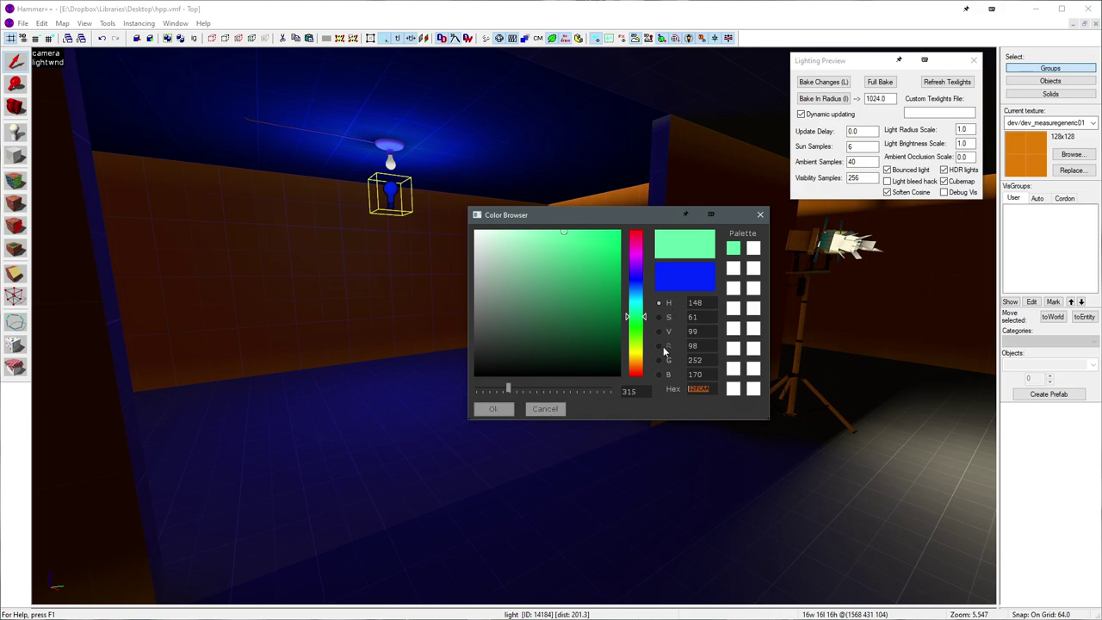
click(493, 413)
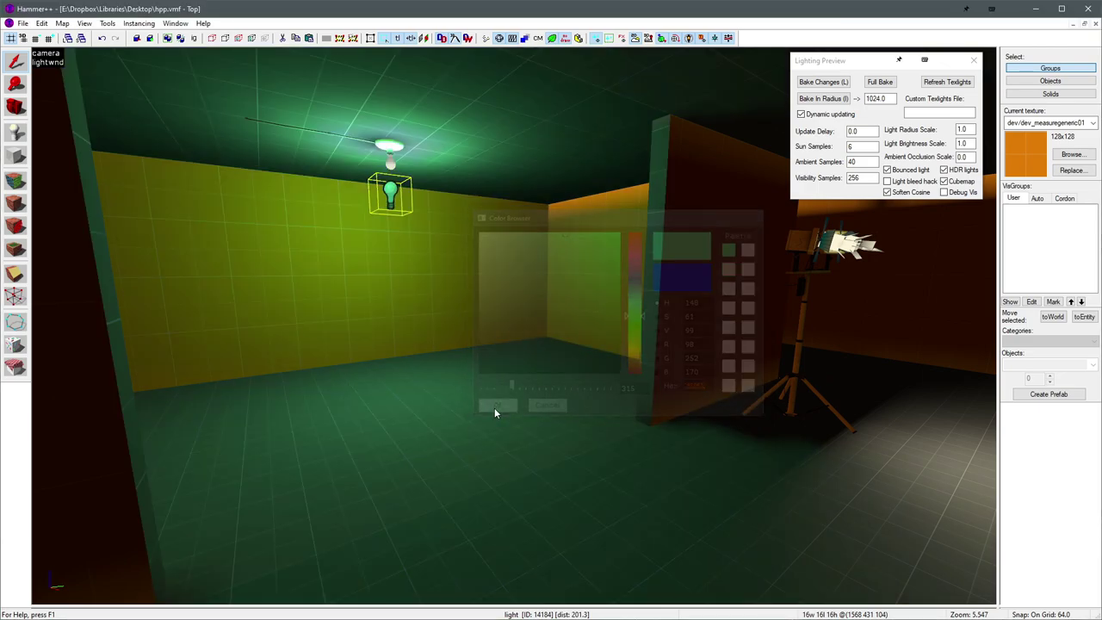
key(s)
key(d)
key(z)
key(d)
key(w)
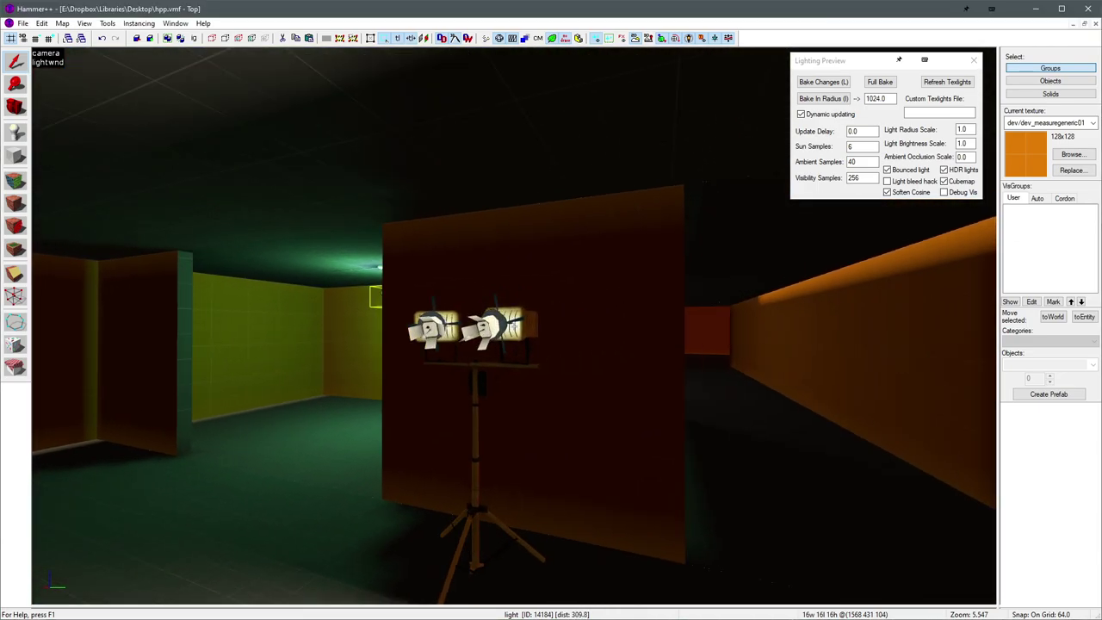
click(437, 342)
ctrl+click(493, 328)
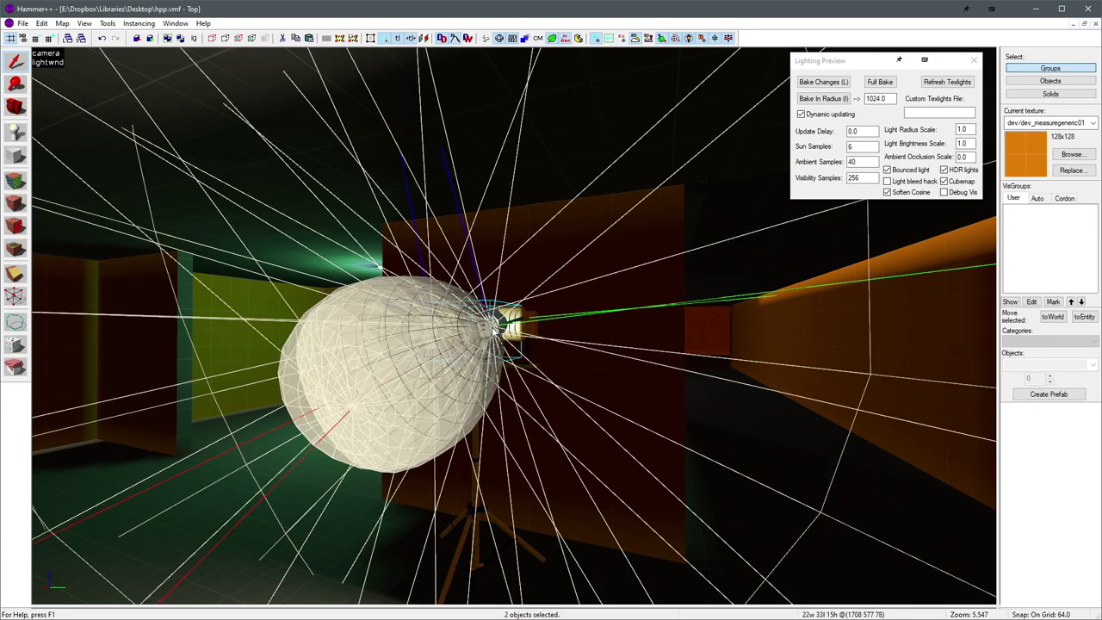
key(alt+Return)
click(620, 191)
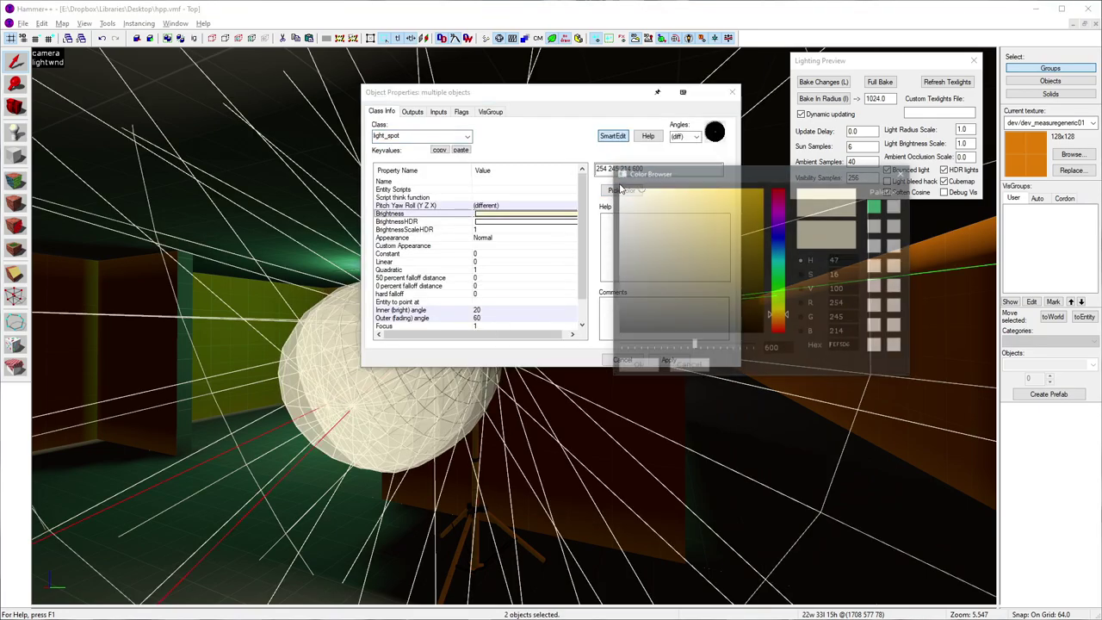
click(876, 207)
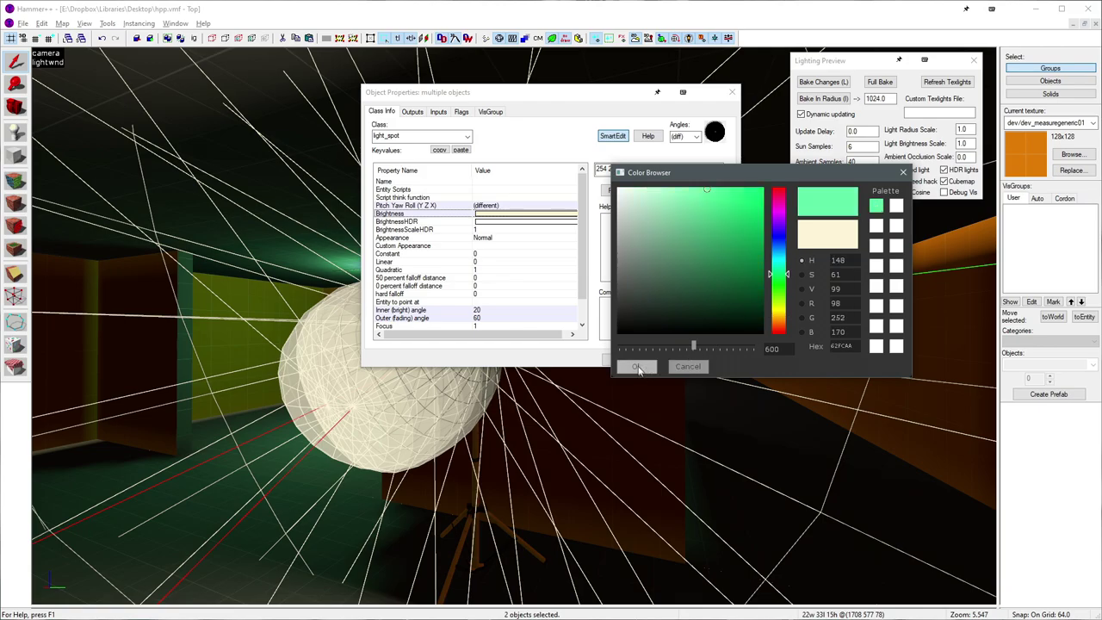
click(636, 366)
click(668, 359)
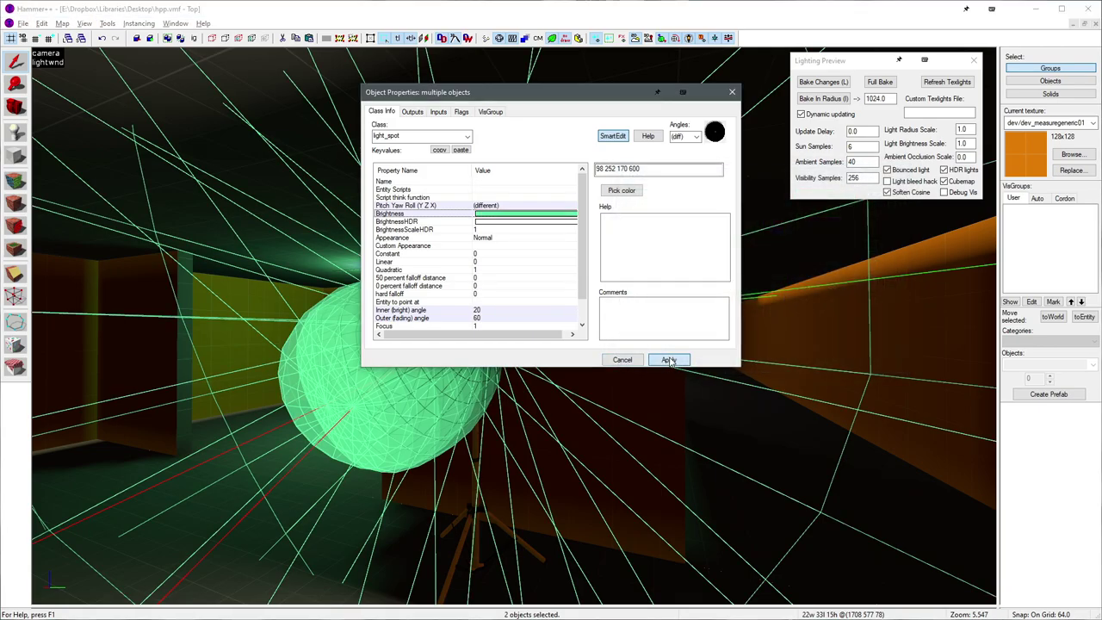
click(621, 360)
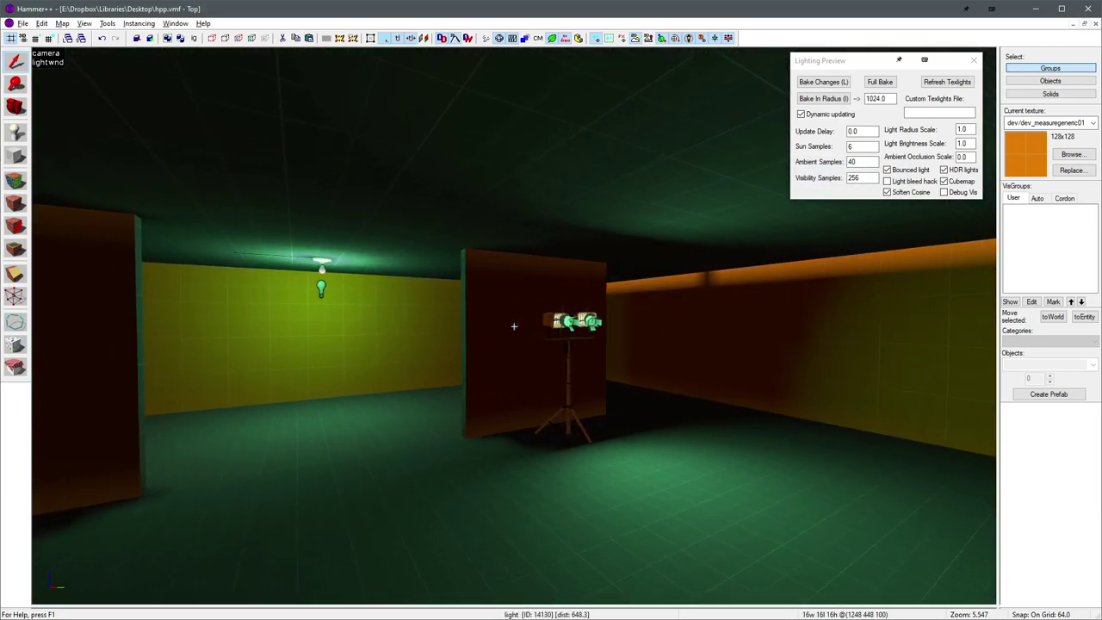
- Hide the editor-only objects to preview the lit room without light icons, select the ceiling brush, and show the objects again
key(w)
key(z)
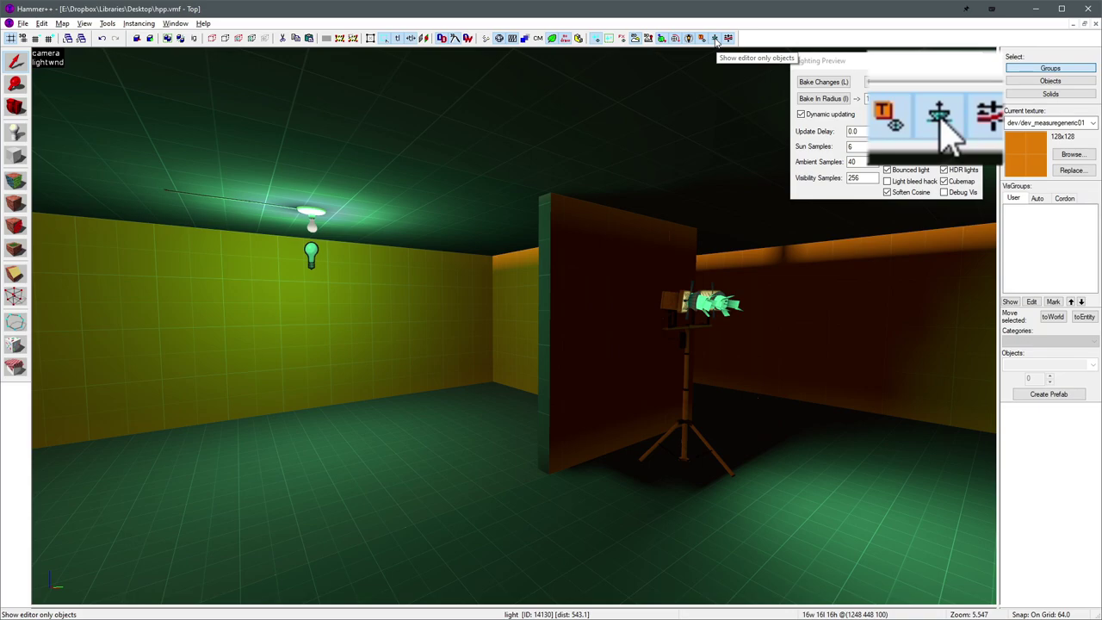
click(678, 303)
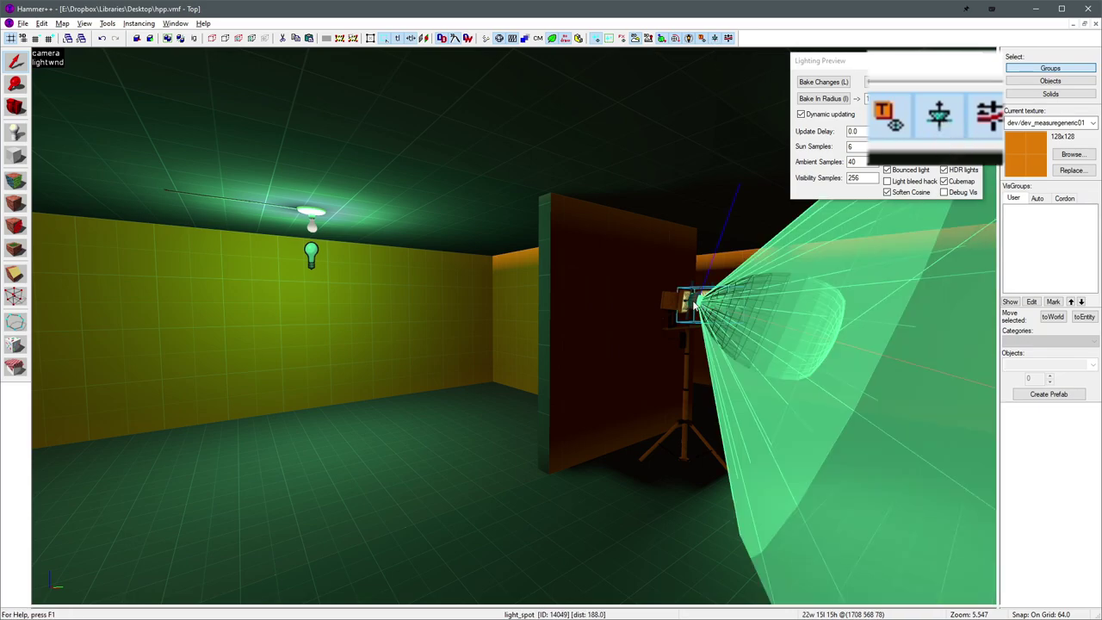
click(311, 258)
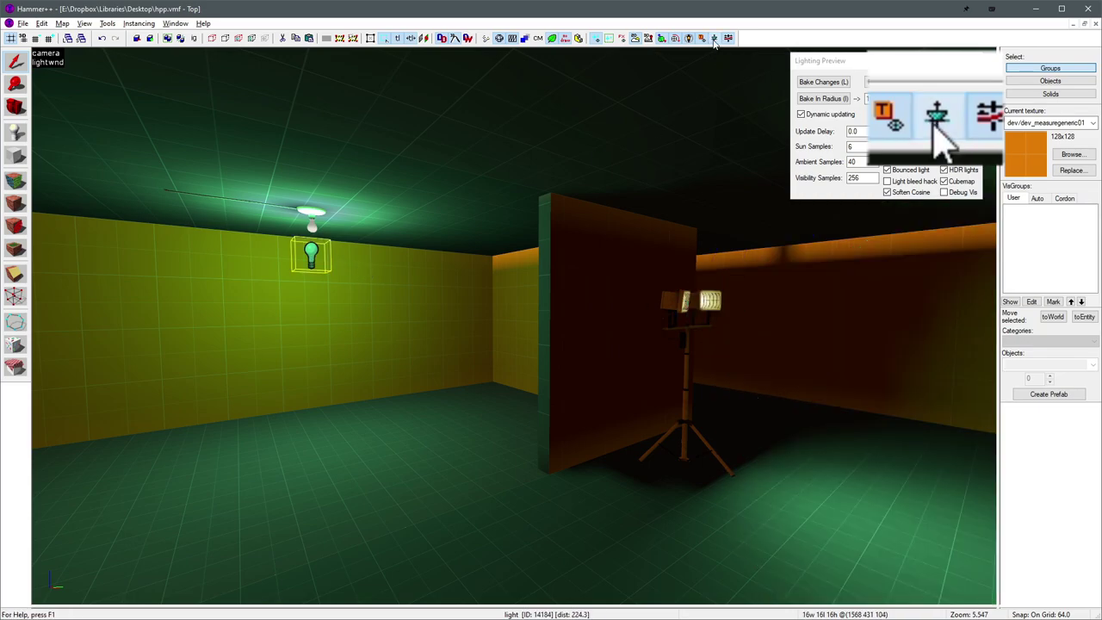
click(743, 161)
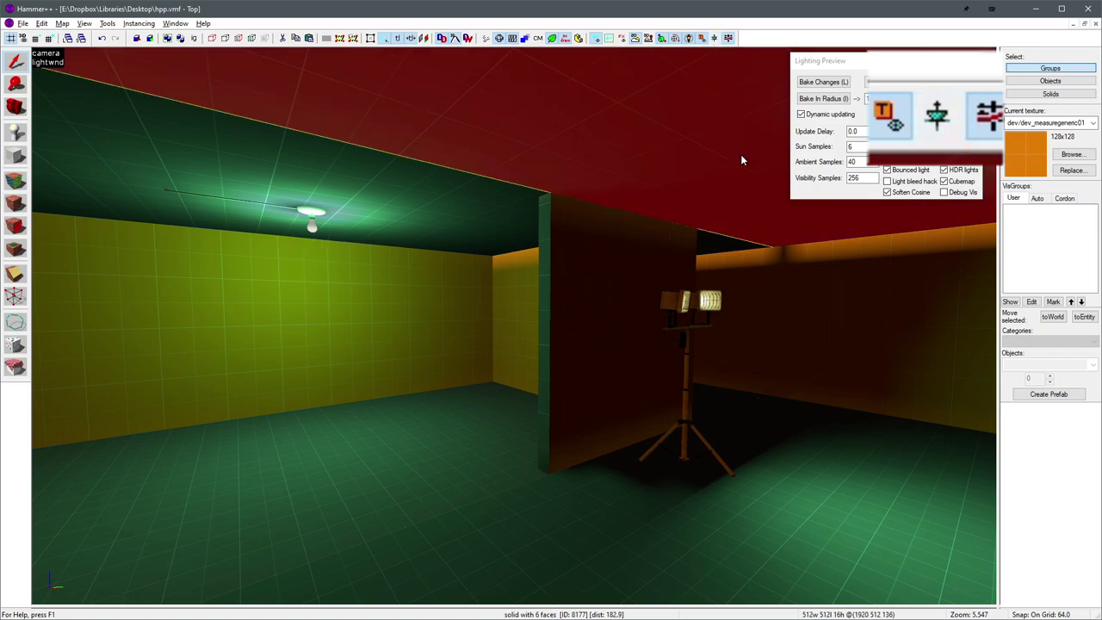
click(715, 38)
click(715, 39)
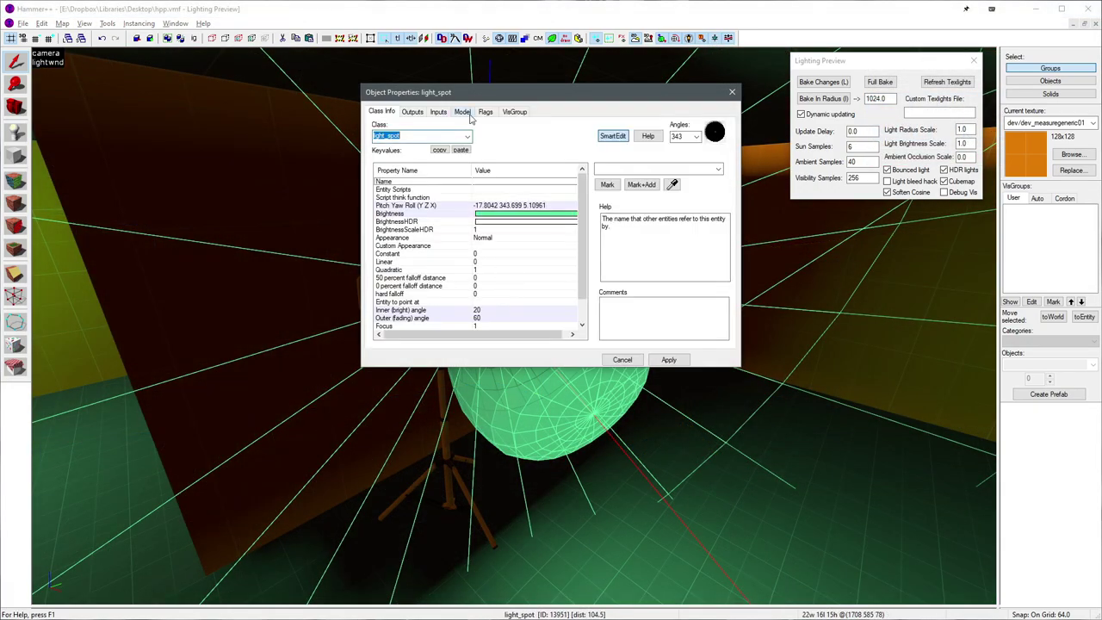
- Reset the outer angle, inner angle and Brightness of both light_spot entities to their defaults, apply, and view the narrower cones
drag(485, 100, 495, 103)
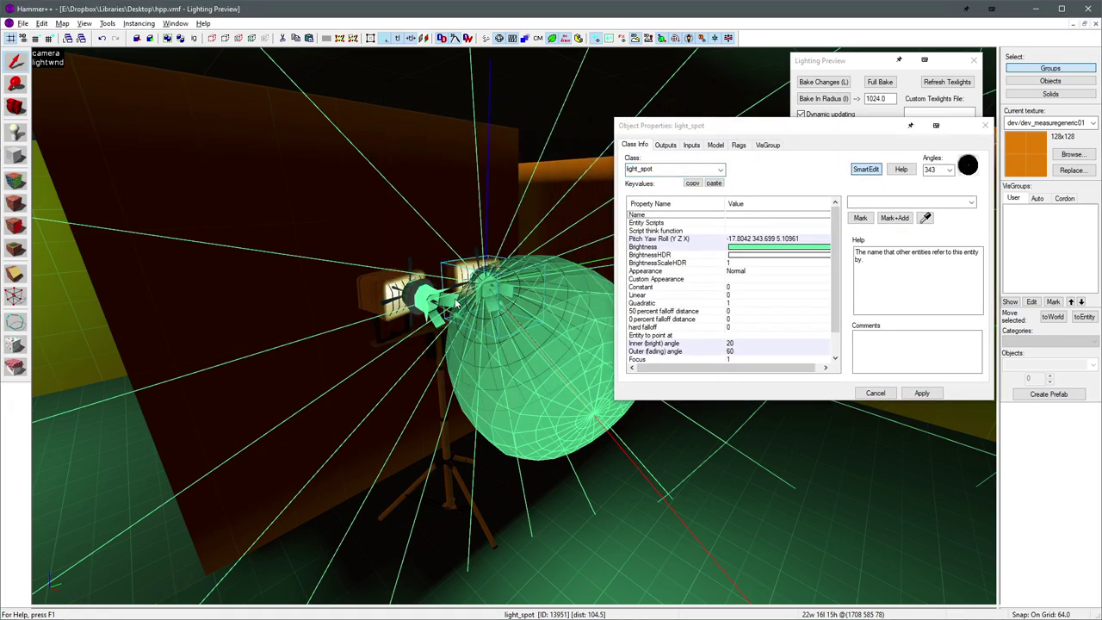
scroll(769, 250, down, 1)
scroll(750, 333, up, 1)
scroll(746, 301, down, 1)
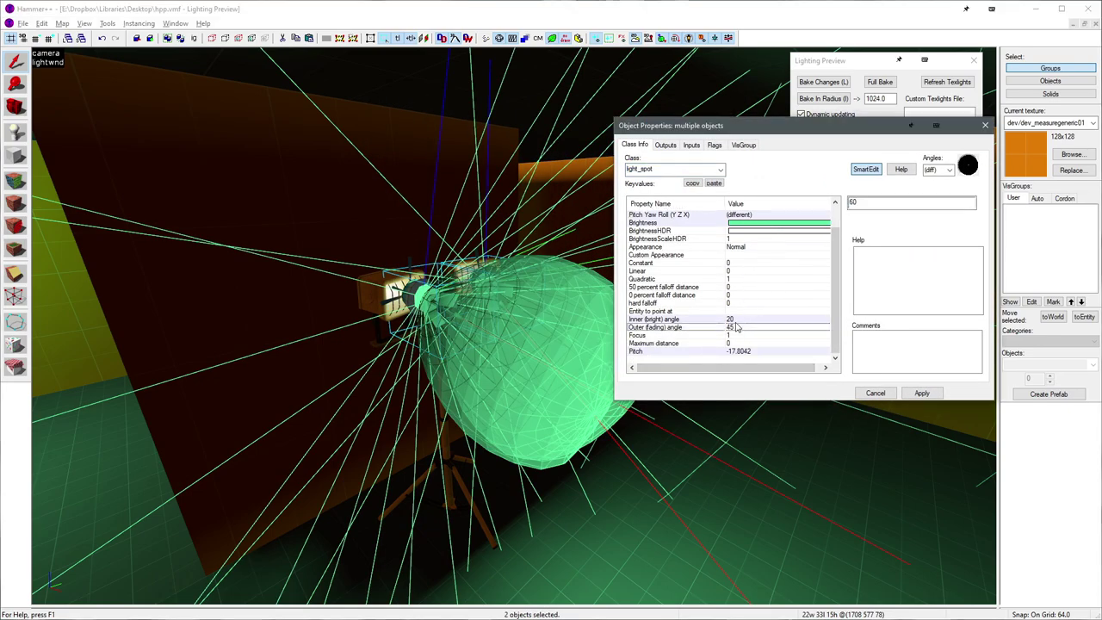
click(739, 320)
click(758, 224)
middle_click(758, 225)
click(923, 393)
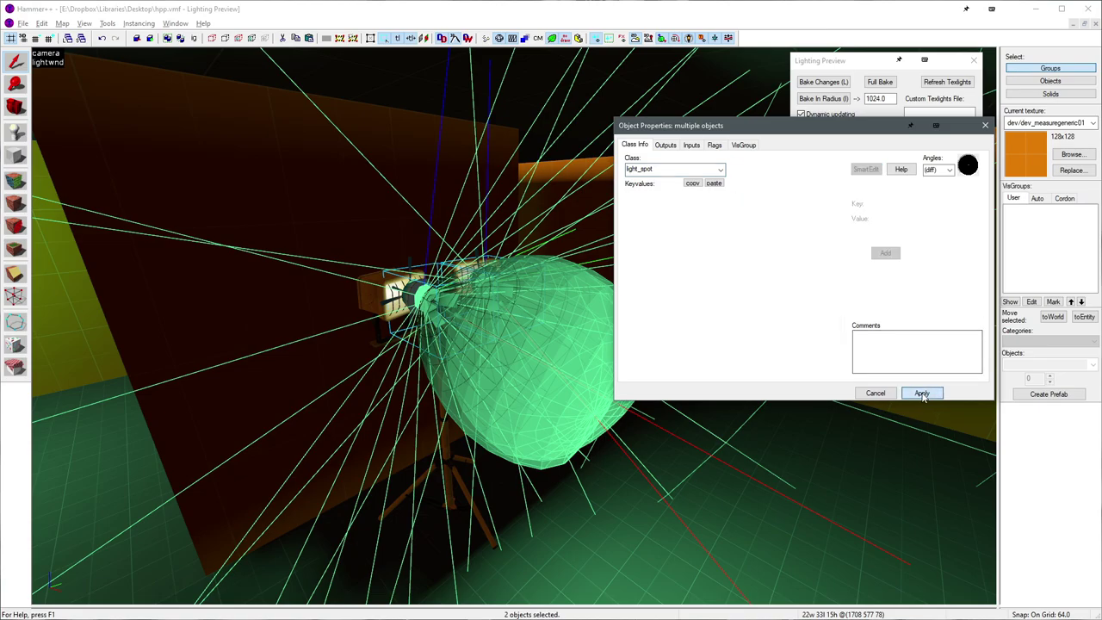
click(880, 394)
key(z)
key(z)
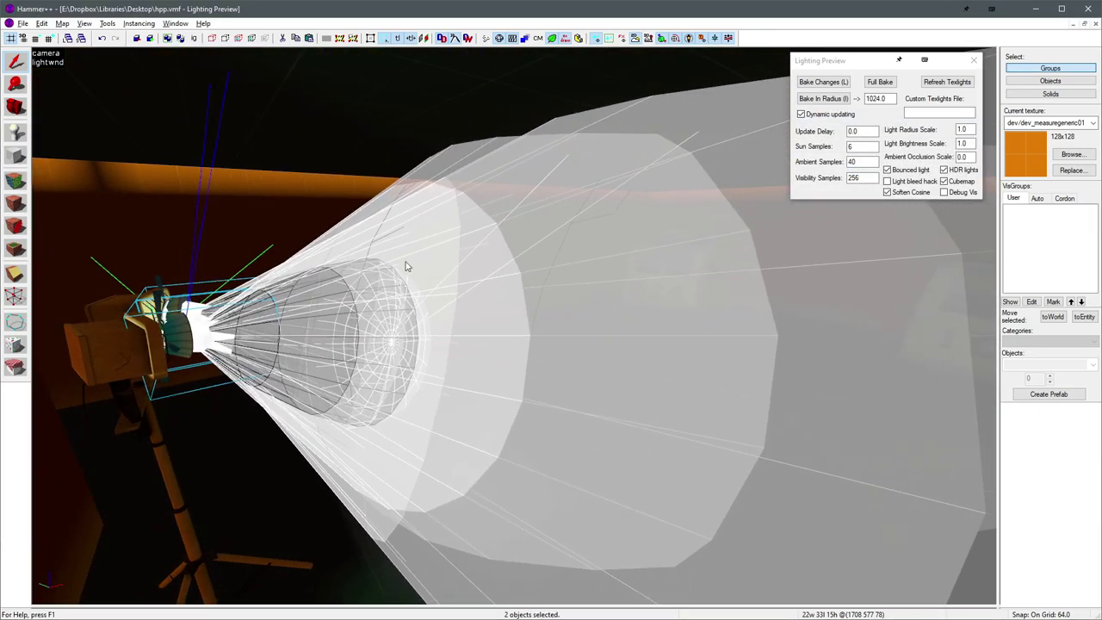
click(377, 256)
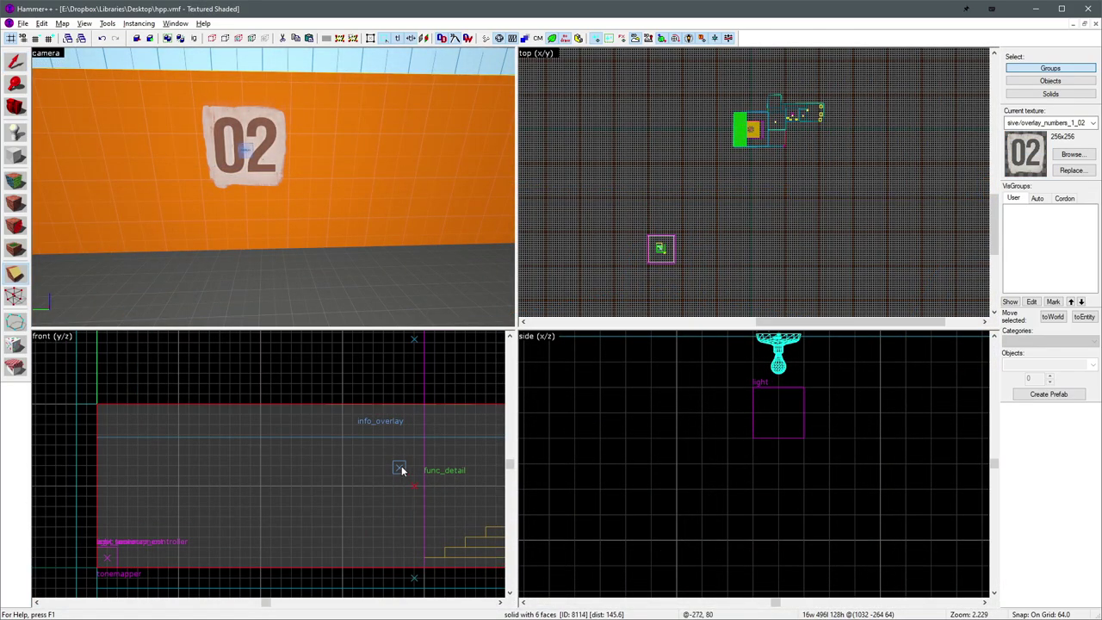
- Clip the orange wall behind the 02 overlay vertically and horizontally into four pieces, keeping both sides of each cut
drag(401, 467, 401, 480)
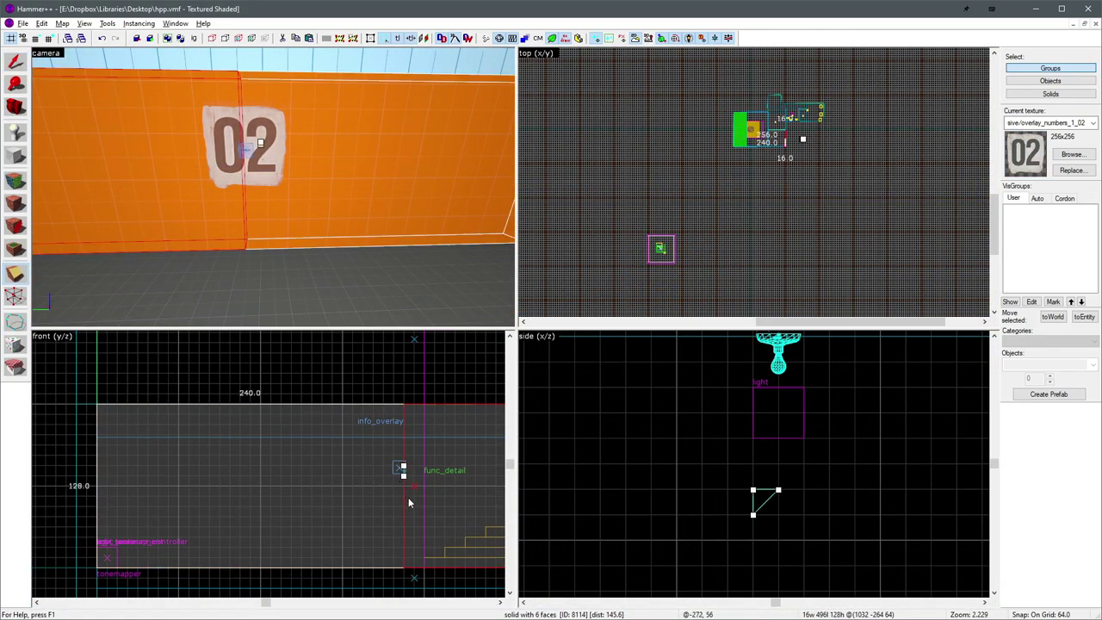
key(shift+x)
key(shift+x)
key(Return)
click(386, 467)
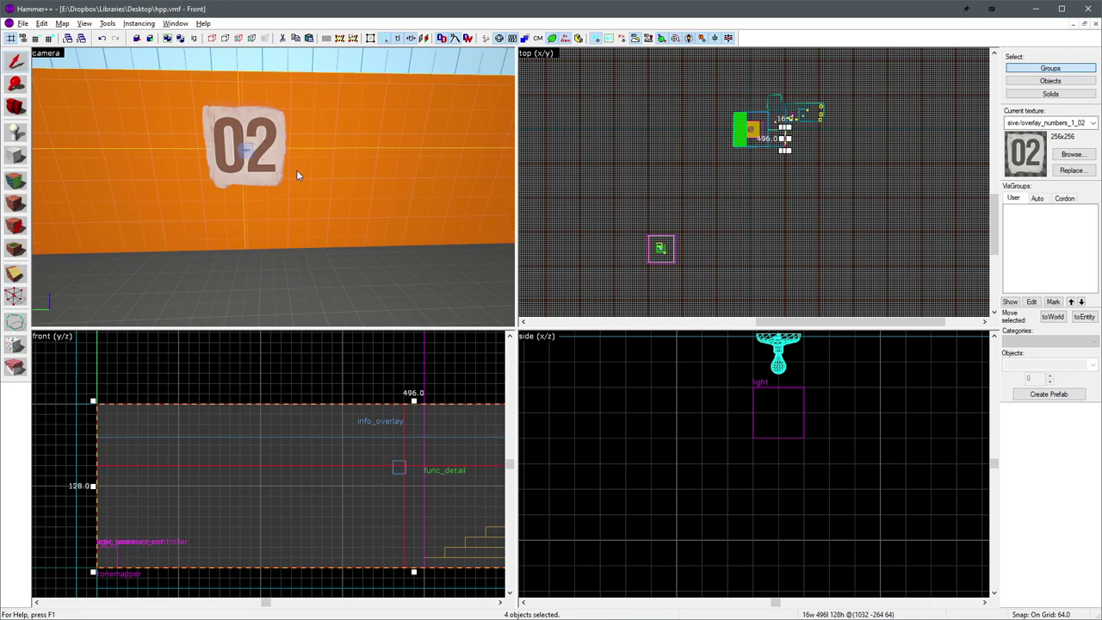
- Examine the Brush faces assigned to the 02 info_overlay, select the four wall pieces behind it, and close the properties
double_click(256, 155)
drag(720, 129, 520, 118)
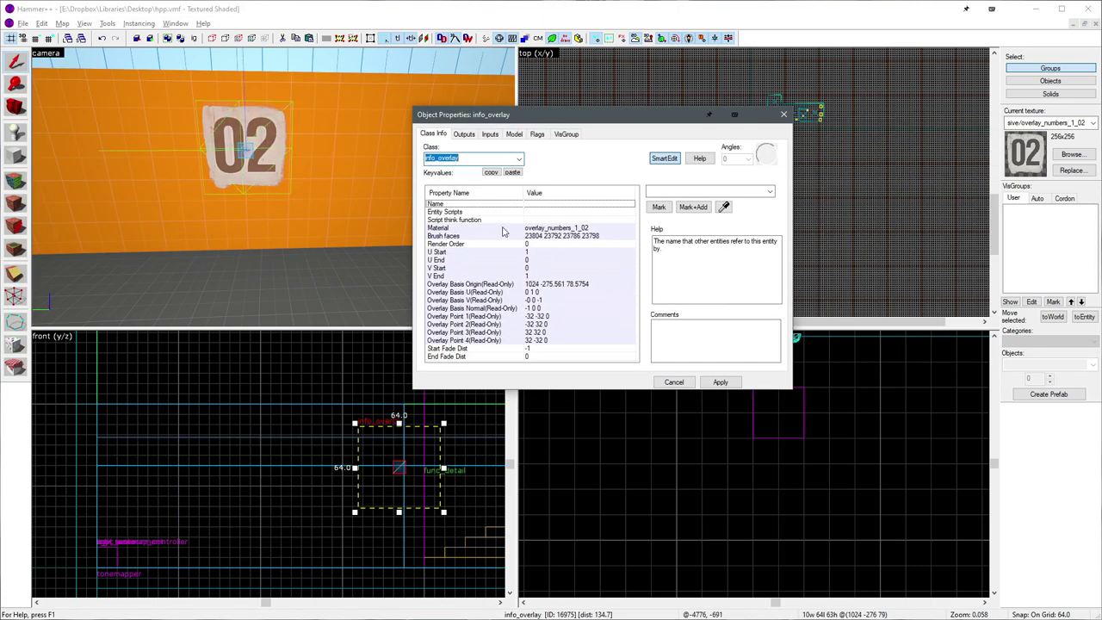
click(466, 237)
click(324, 116)
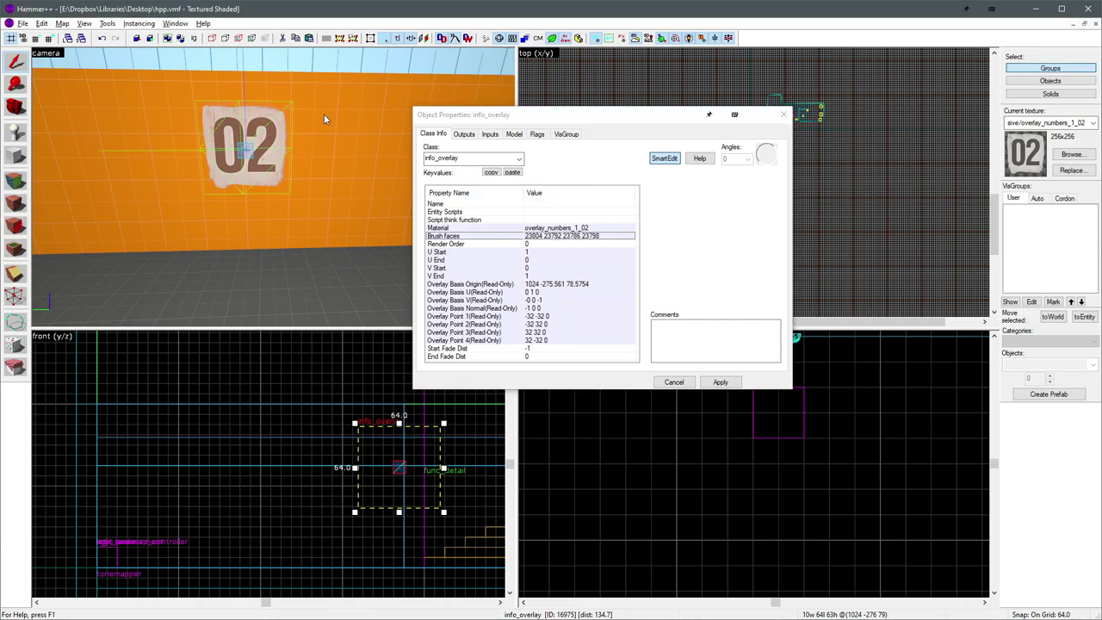
ctrl+click(142, 117)
ctrl+click(159, 205)
ctrl+click(306, 207)
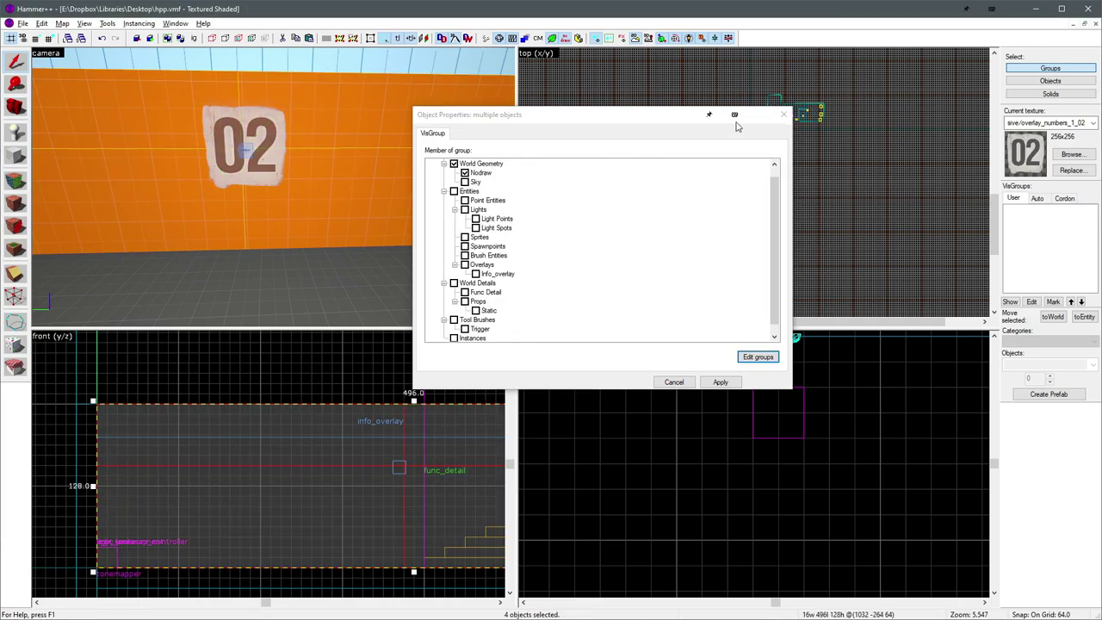
click(783, 115)
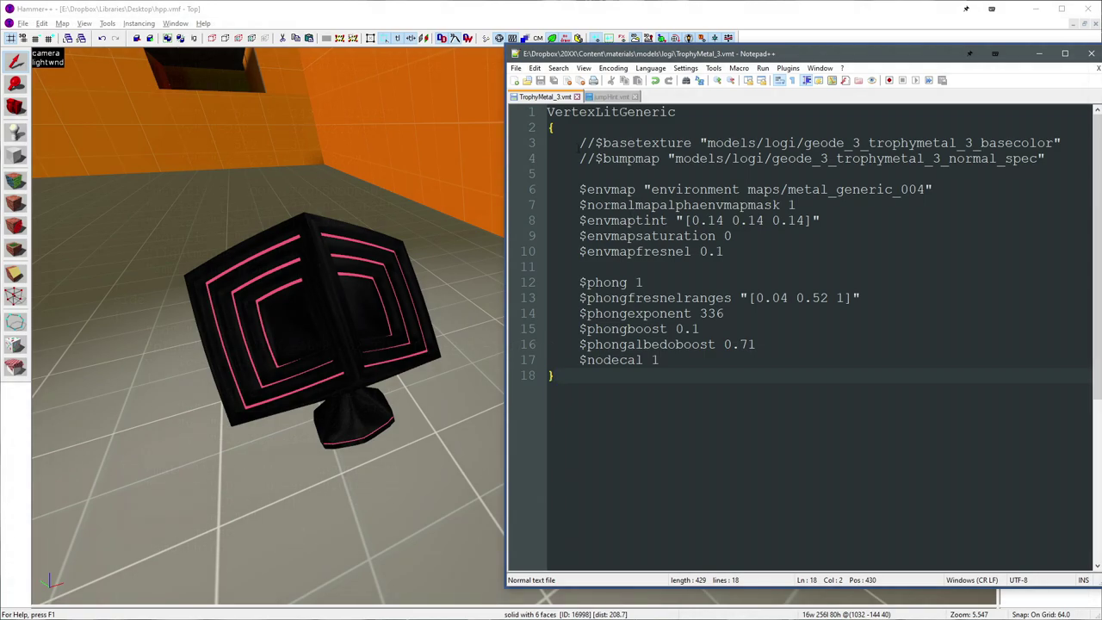
- In Notepad++, uncomment the $basetexture and $bumpmap lines of TrophyMetal_3.vmt, save, and refresh the trophy in the 3D view
click(579, 146)
key(Delete)
key(Delete)
key(ctrl+s)
click(347, 202)
click(579, 159)
key(Delete)
key(Delete)
click(167, 233)
- Add the line $color2 "[1 0 0]" below $bumpmap in TrophyMetal_3.vmt, save, and refresh the trophy in the 3D view
click(618, 173)
key(Tab)
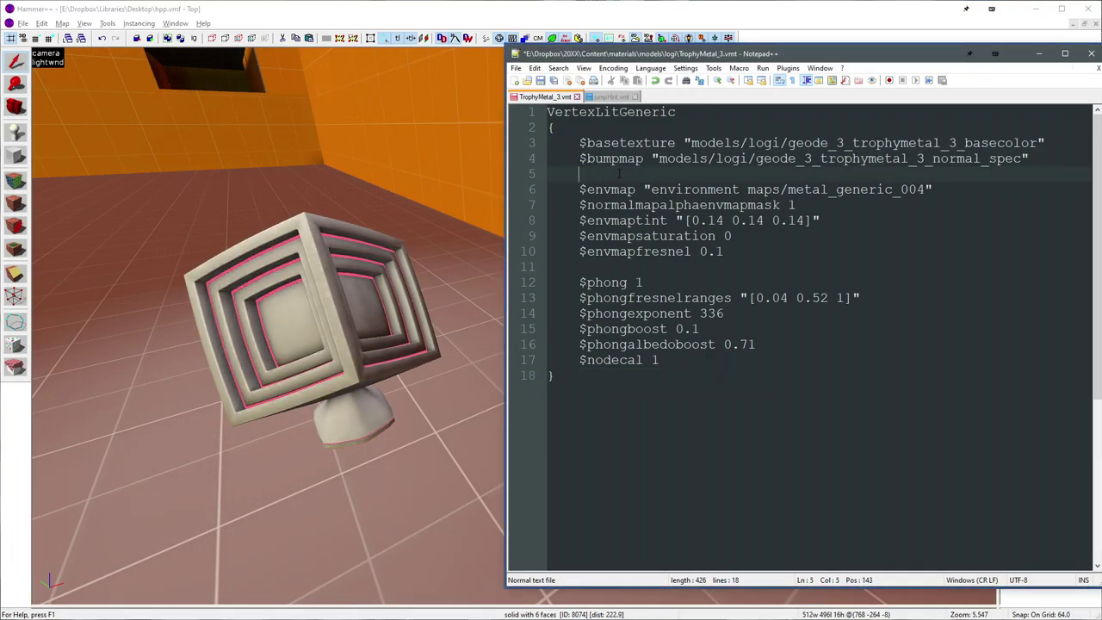
text($color2 "[1 0 0)
key(ctrl+s)
click(405, 136)
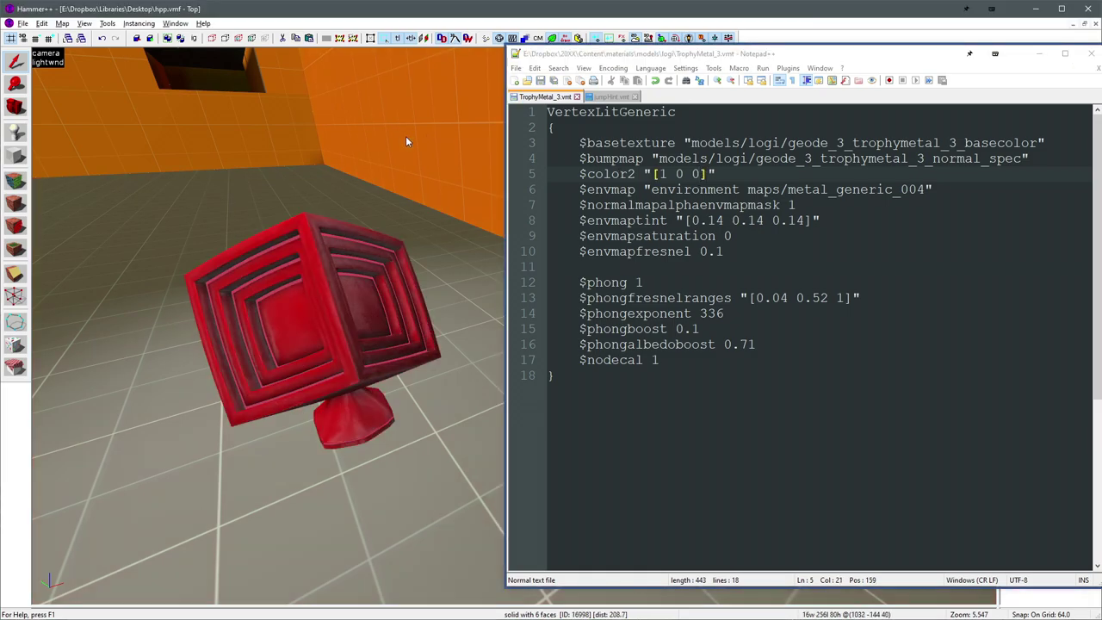
- Bring up jumpHint.vmt and select the white scrolling jump-hint prop beside the orange wall in the 3D view
key(z)
key(s)
key(z)
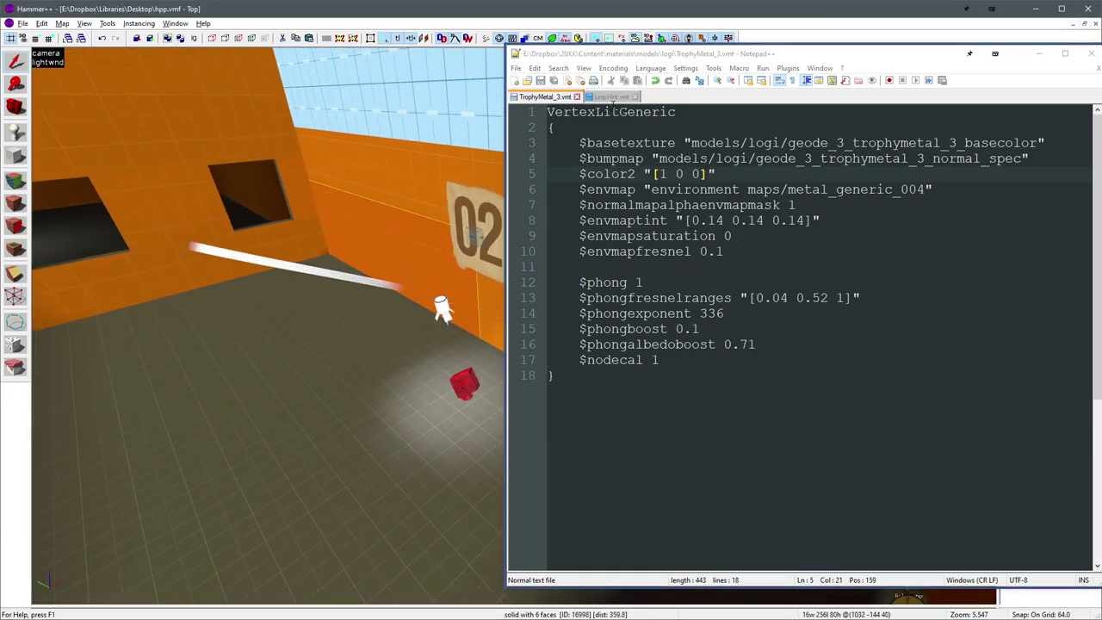
click(611, 98)
click(202, 248)
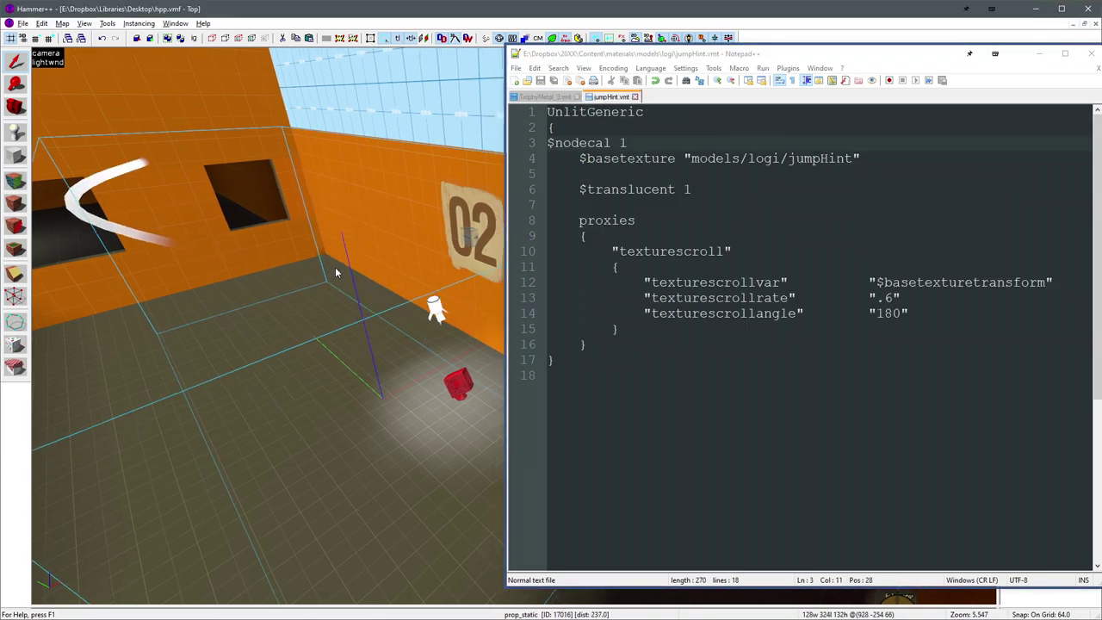
- Set texturescrollrate in jumpHint.vmt to 2.6, save the file, and refresh the scrolling jump-hint prop in the 3D view
key(z)
key(s)
key(d)
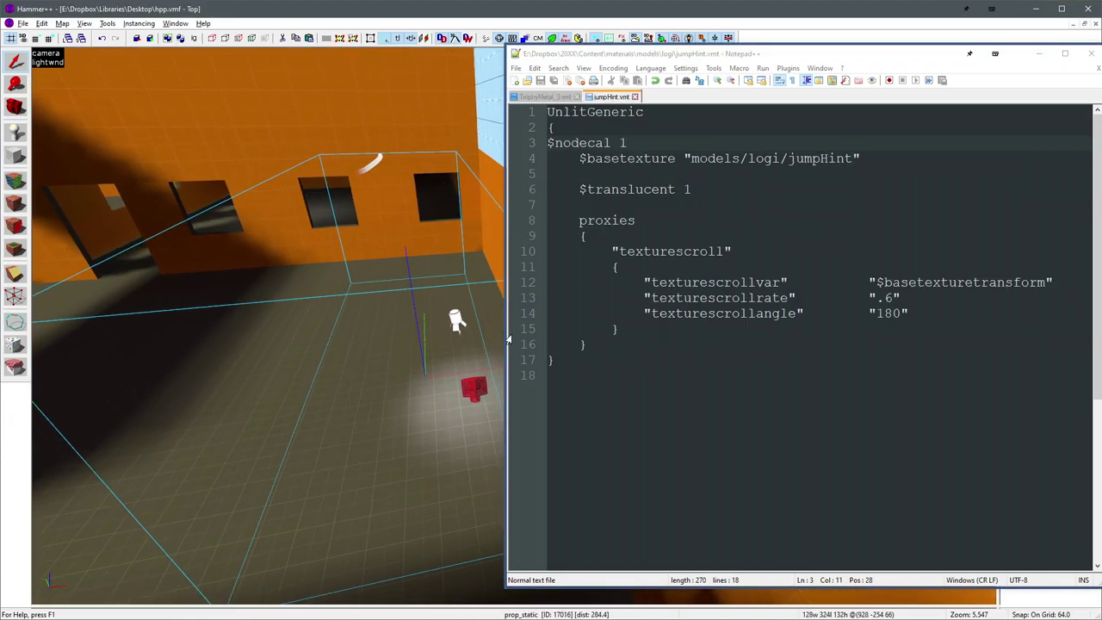
key(z)
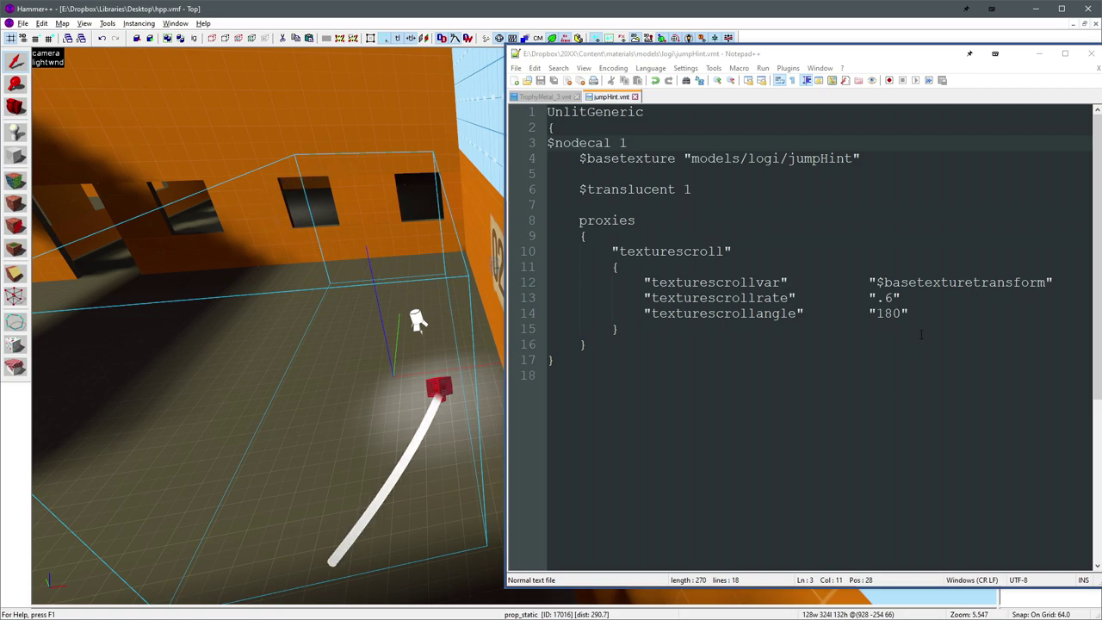
click(876, 298)
text(2)
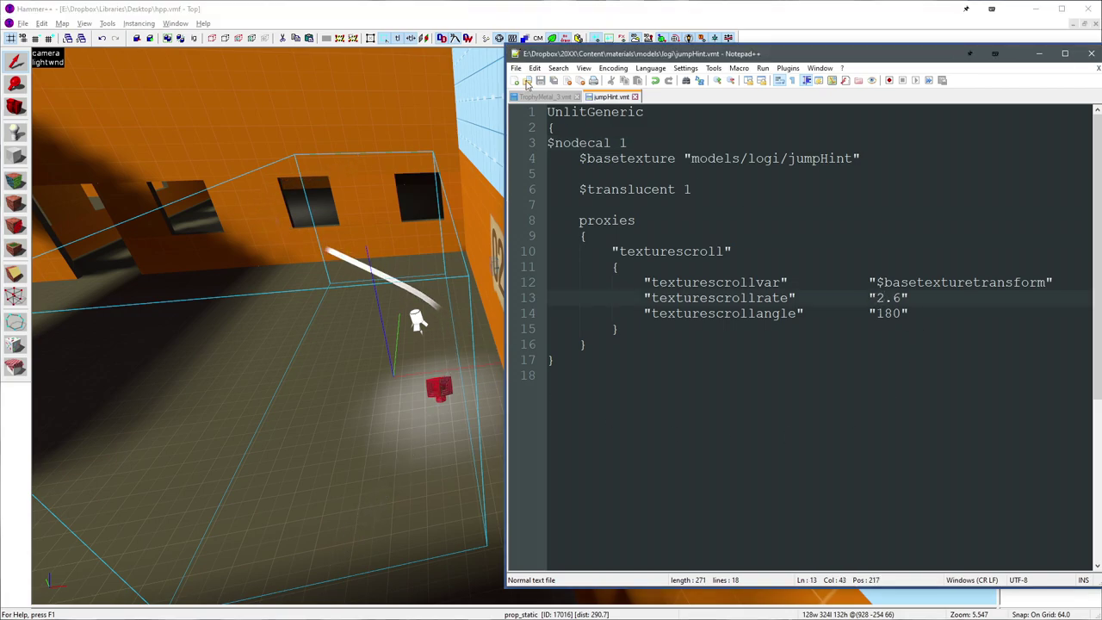
click(486, 15)
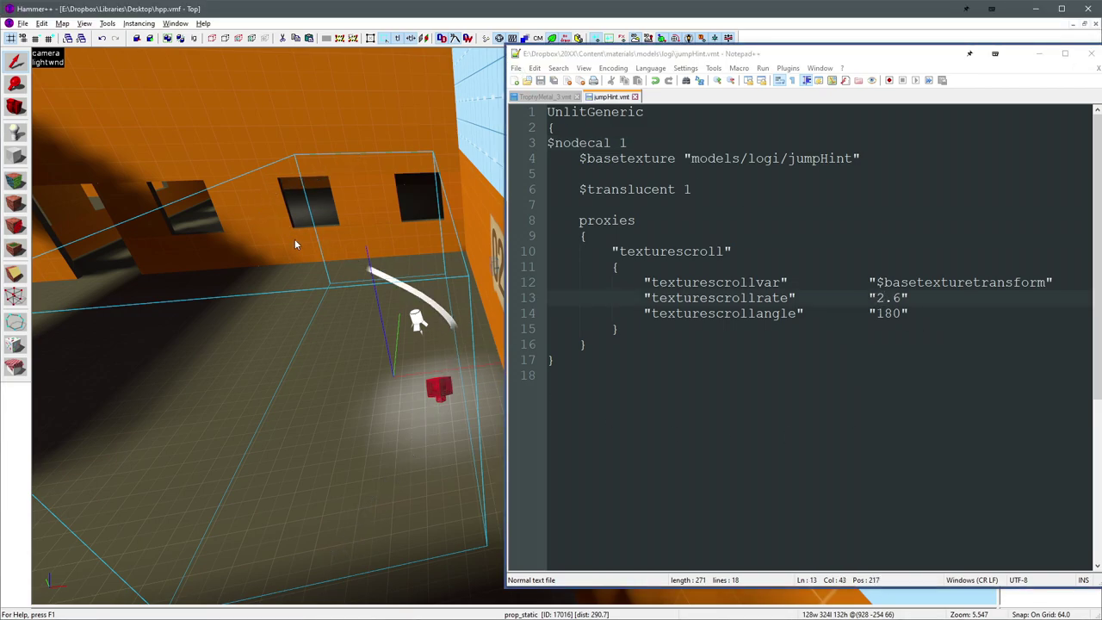
- Return texturescrollrate in jumpHint.vmt to .6, save, and refresh the prop in the map view
key(alt+Tab)
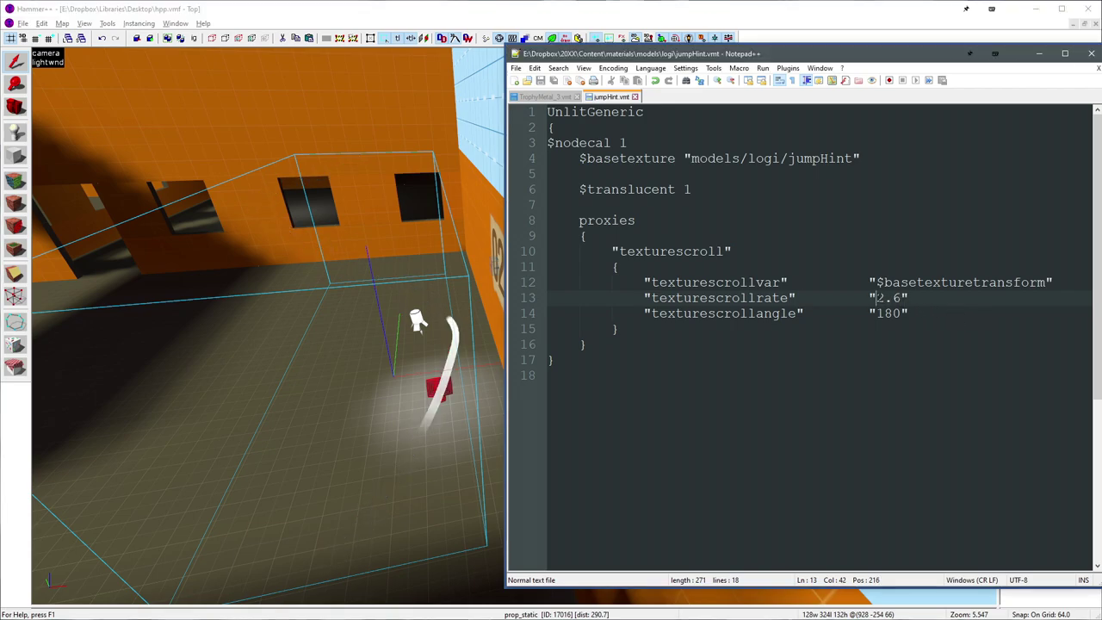
key(BackSpace)
key(ctrl+s)
click(530, 13)
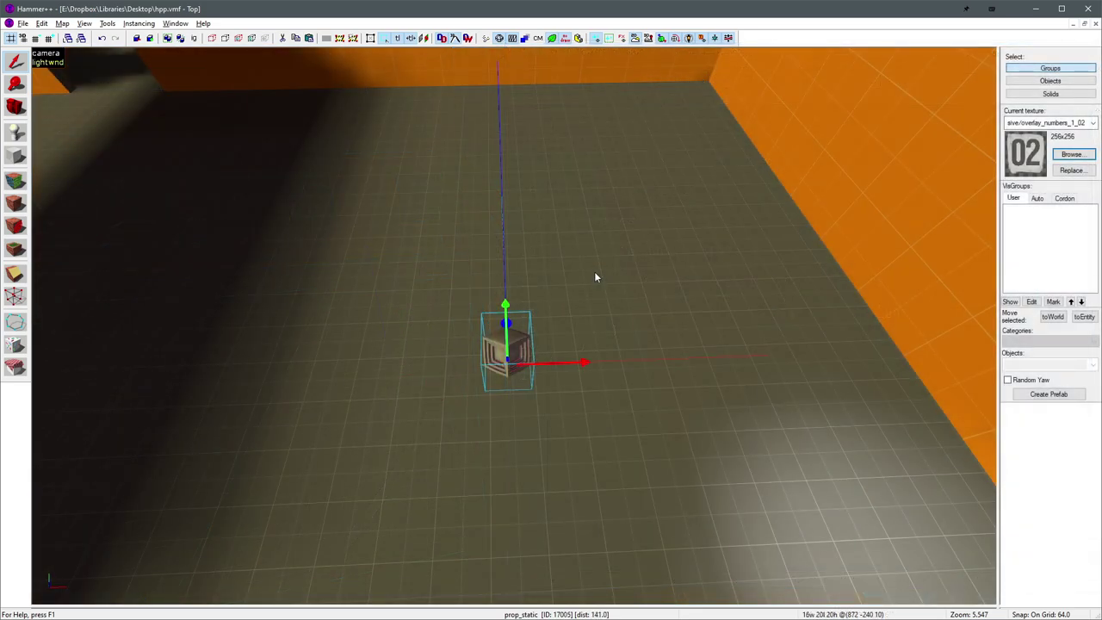
- Cycle the selected cube prop's 3D gizmo through its modes, try one manipulation with it, and undo it
key(z)
key(d)
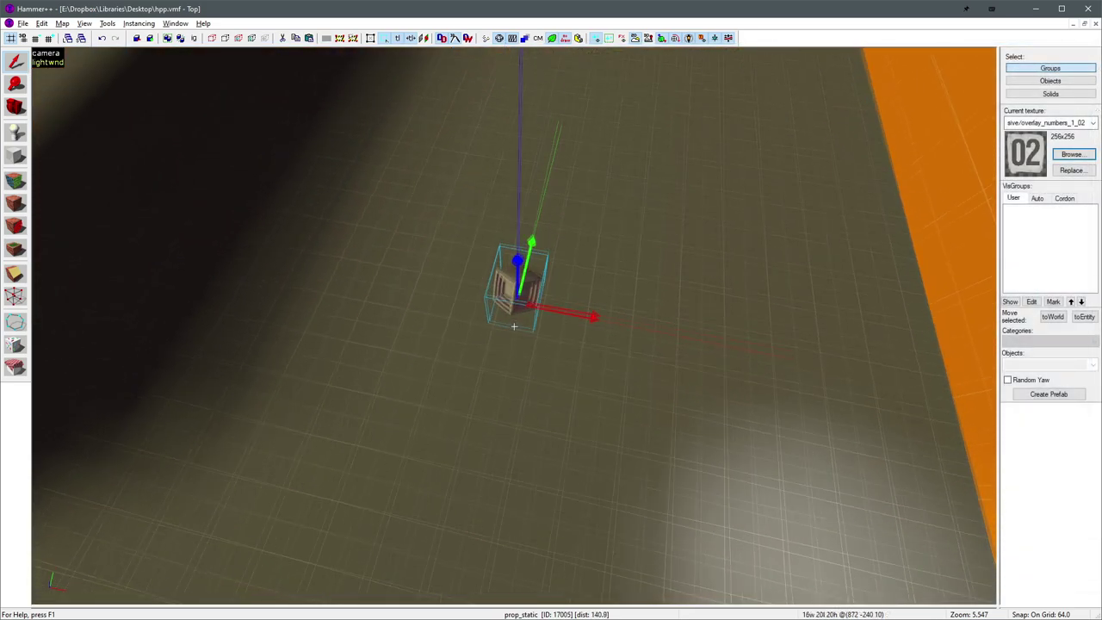
key(z)
key(x)
key(x)
key(x)
drag(472, 339, 585, 246)
key(ctrl+z)
key(x)
key(a)
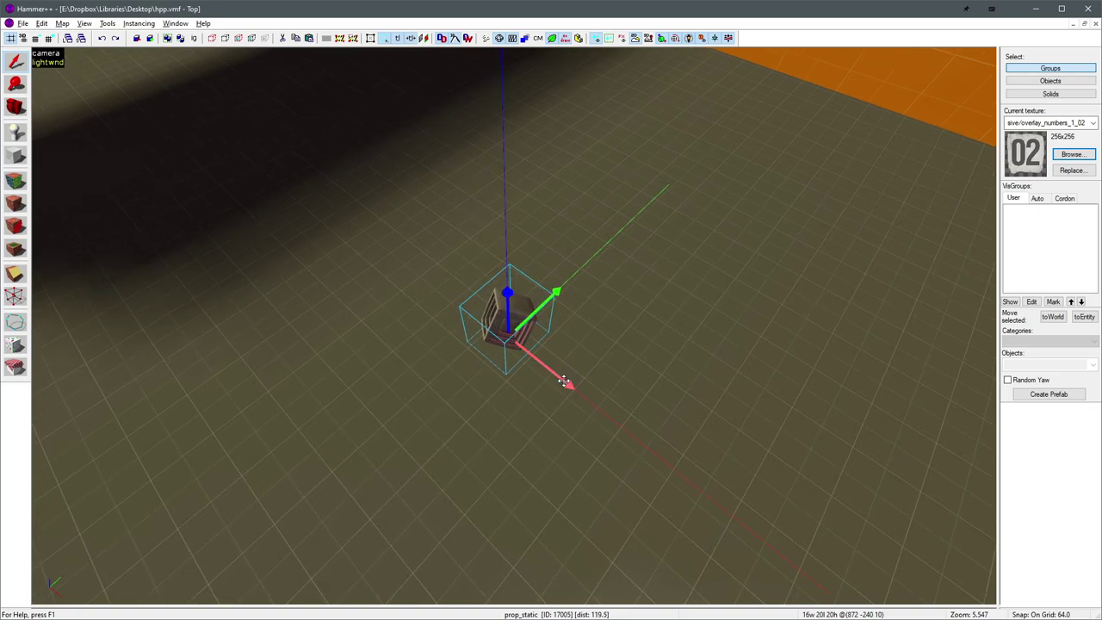
- Shift the cube prop about 8 units along the Y axis with the move gizmo, and undo a trial lift
mouse_move(572, 381)
mouse_down()
mouse_move(481, 332)
mouse_move(571, 380)
mouse_up()
drag(541, 296, 519, 358)
key(z)
key(d)
key(z)
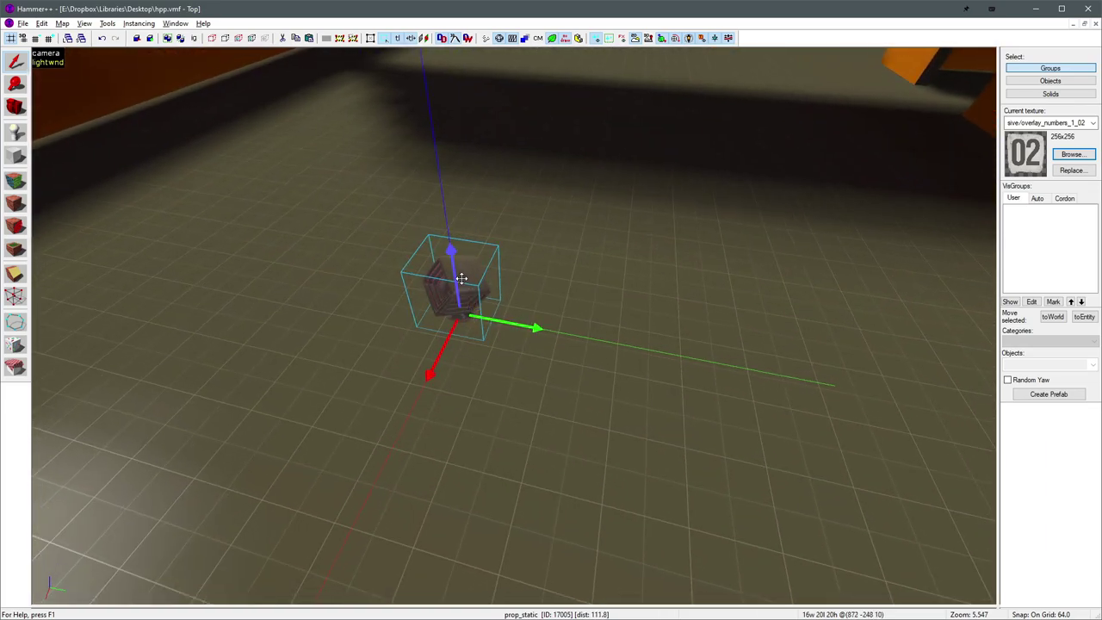
drag(460, 279, 461, 147)
key(ctrl+z)
- Clone the cube prop about 64 units along the Y axis with the move gizmo
shift+drag(519, 323, 751, 356)
key(a)
key(z)
key(z)
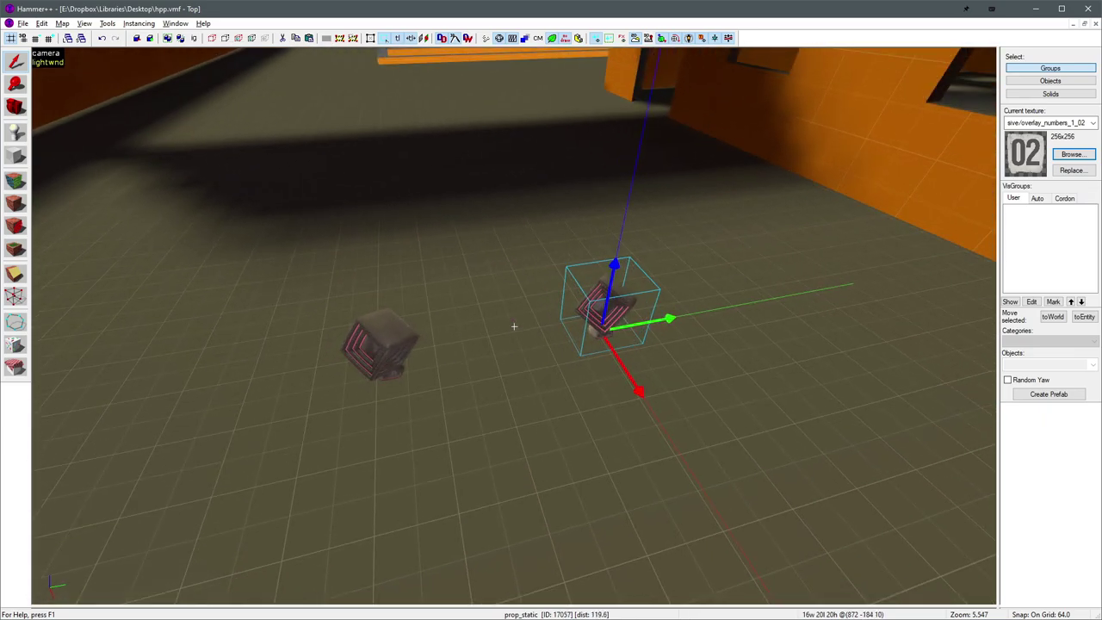
- Rotate the cloned prop with the rotation rings and switch its gizmo to scale mode
click(603, 304)
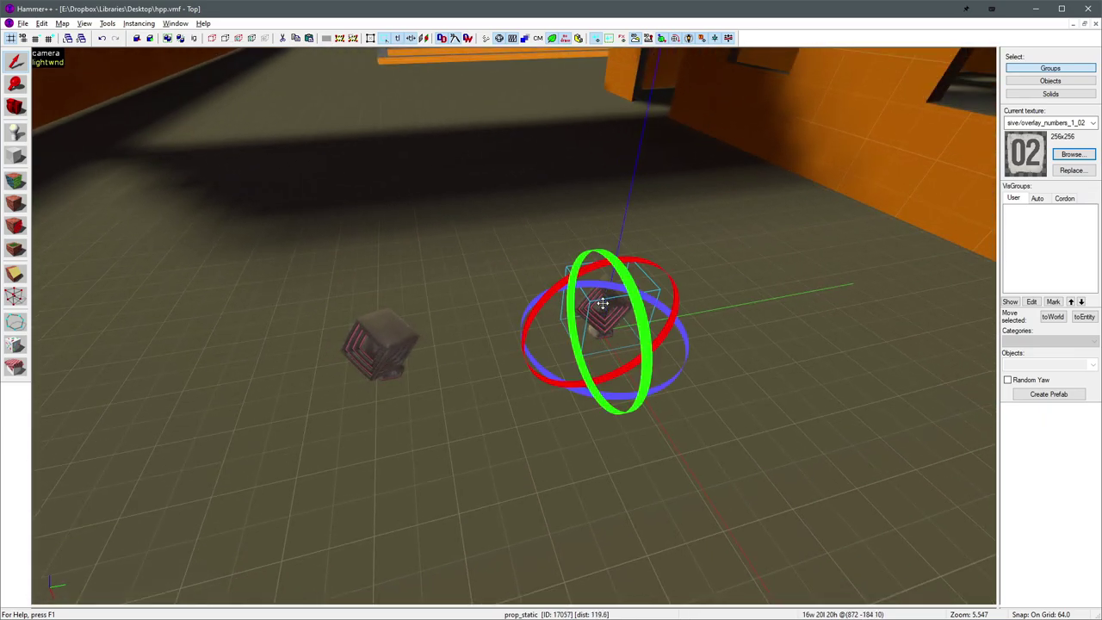
key(z)
key(a)
key(z)
drag(569, 322, 738, 264)
click(553, 265)
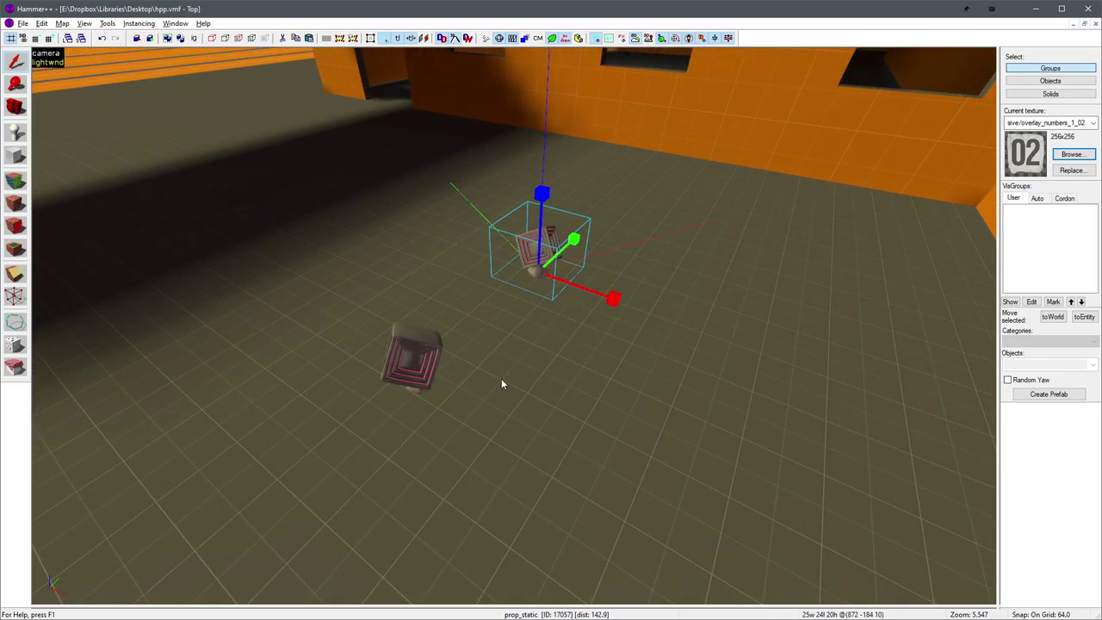
- Select both cube props, scale them together with the gizmo, and reselect only the clone
ctrl+click(402, 369)
drag(530, 256, 560, 264)
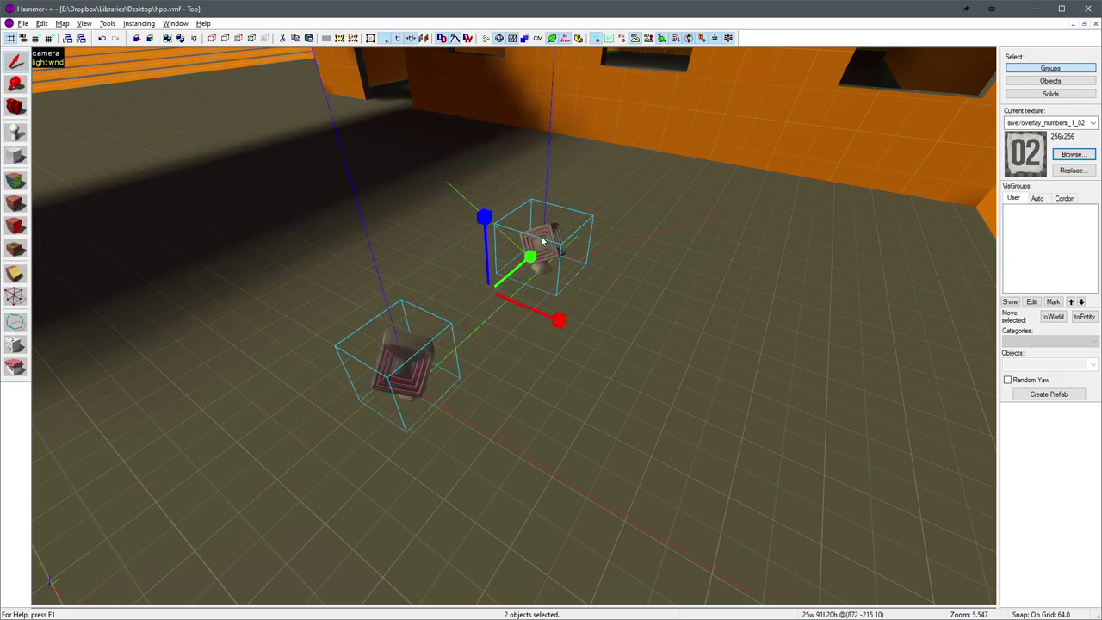
click(542, 239)
- Move the rotated clone with the world-aligned gizmo to about 888, -200, 10
drag(546, 313, 540, 312)
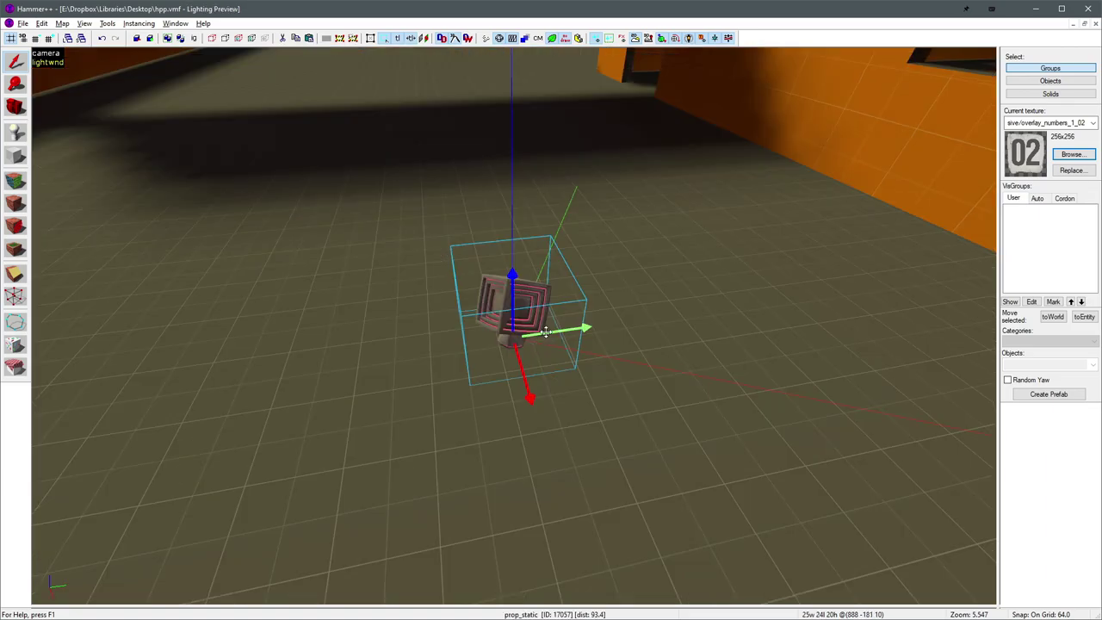
drag(555, 334, 424, 355)
key(z)
key(d)
key(z)
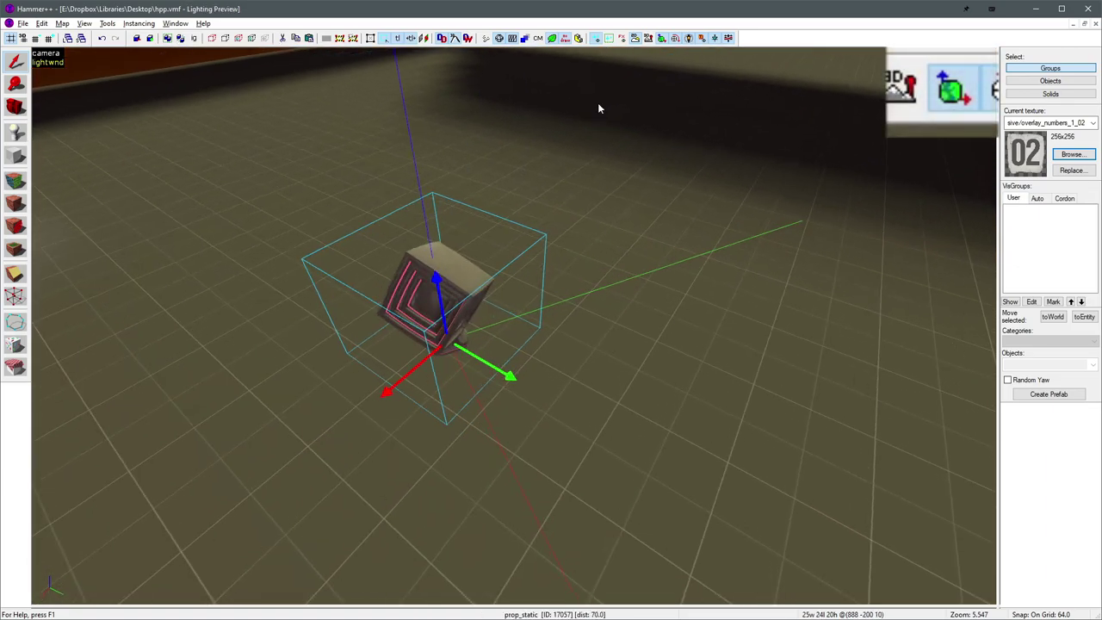
- Switch the gizmo from world to local alignment and shift the clone slightly to about 890, -201, 10
click(953, 96)
drag(513, 320, 517, 277)
key(z)
key(d)
key(z)
key(z)
key(a)
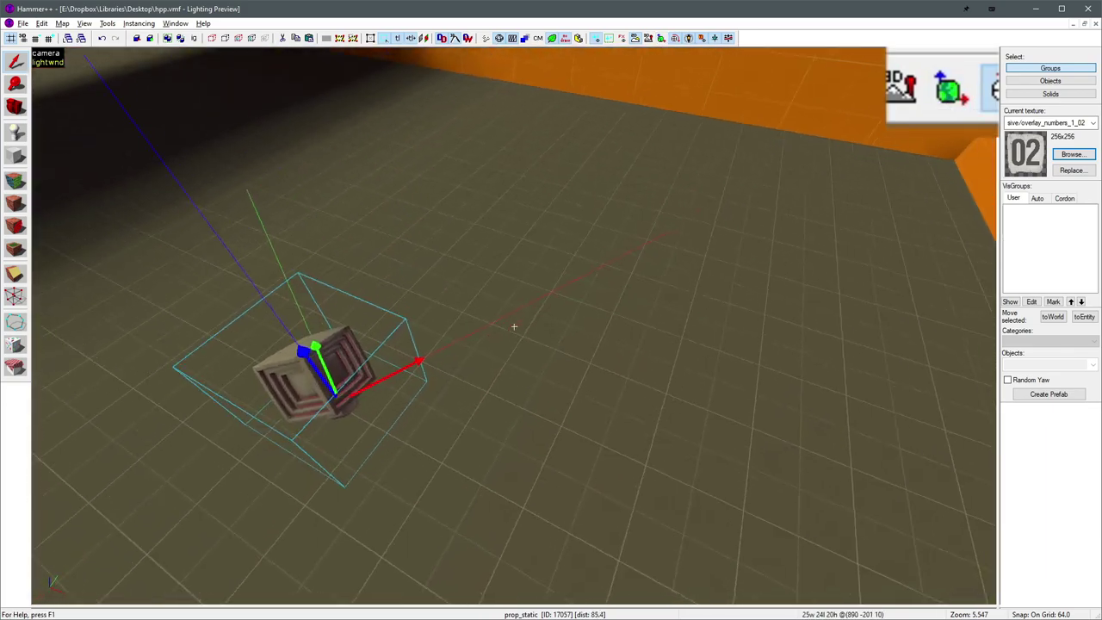
- Move the clone along its own local axes to about 861, -221, 10, and toggle the gizmo alignment twice
key(z)
key(z)
key(s)
key(z)
drag(506, 357, 387, 397)
key(z)
key(d)
key(z)
drag(555, 256, 603, 245)
click(661, 41)
click(662, 41)
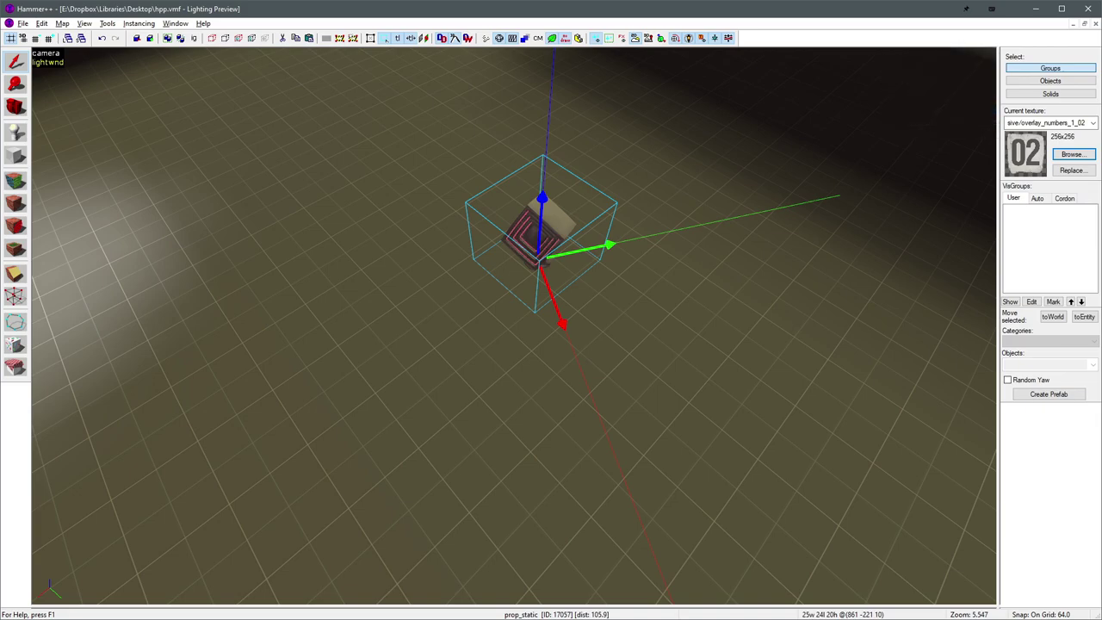
- Select the prop in the four-view layout and place its selection pivot at a point away from it, visible in 3D
click(732, 153)
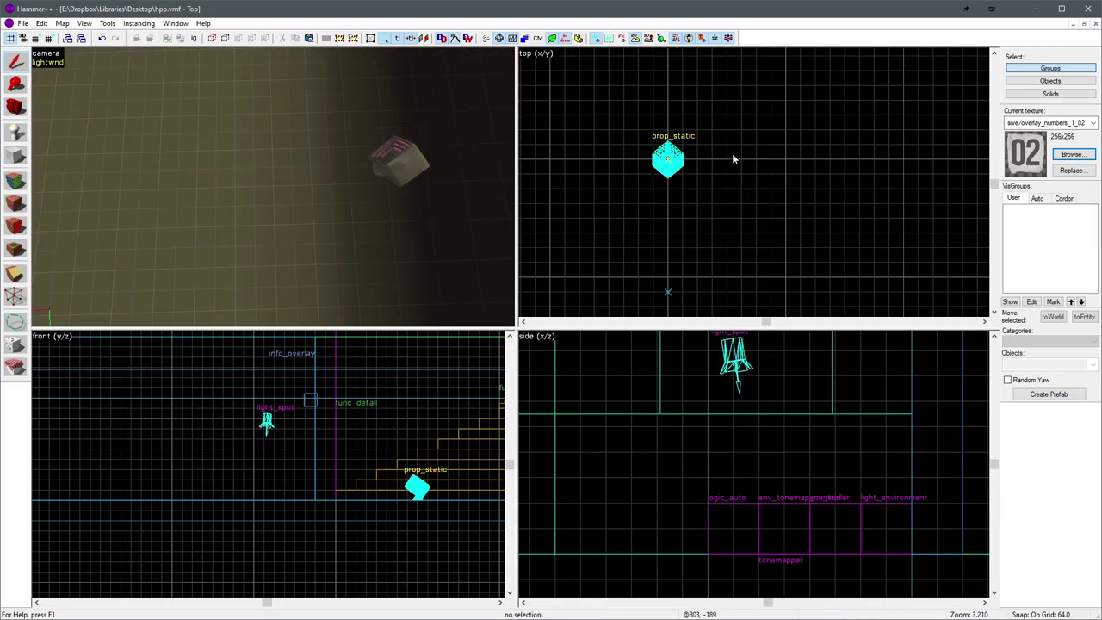
click(390, 167)
click(682, 160)
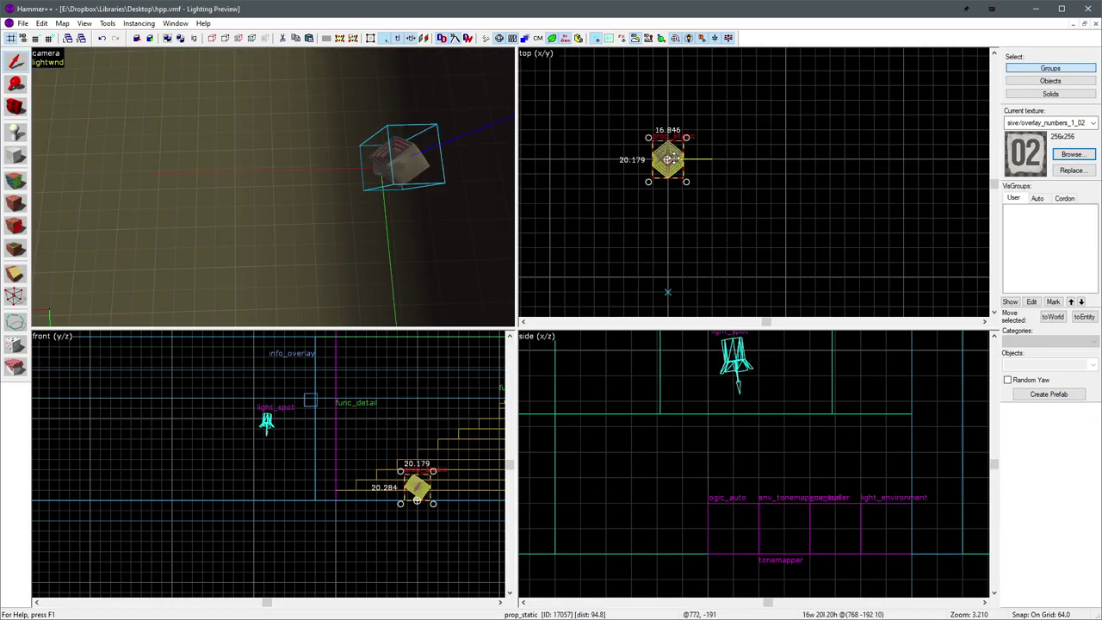
click(676, 41)
scroll(732, 147, up, 4)
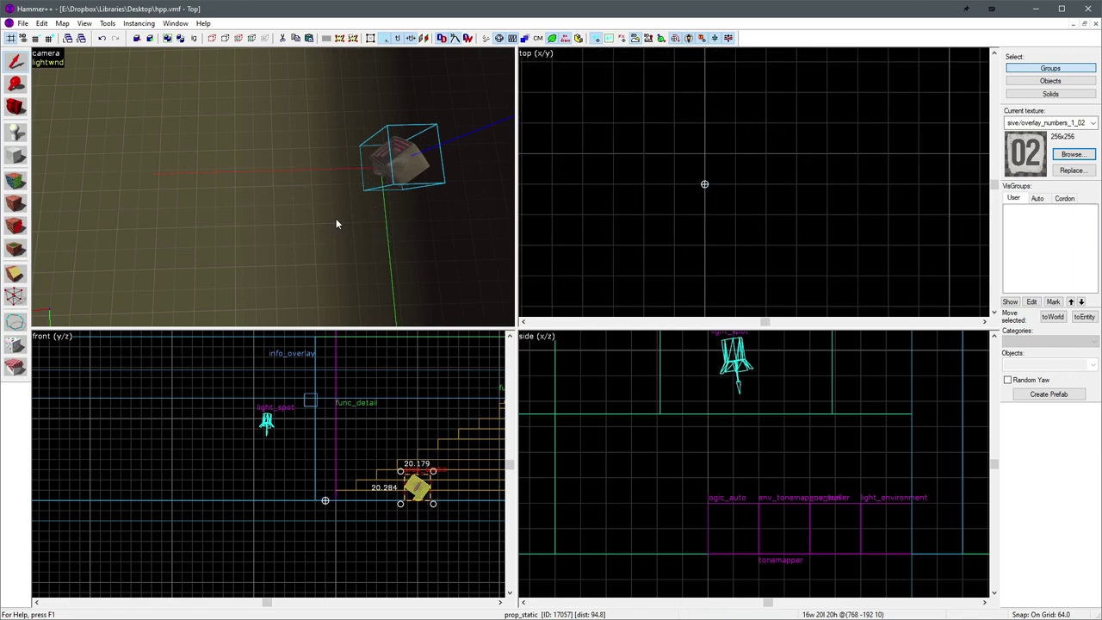
key(z)
key(s)
key(z)
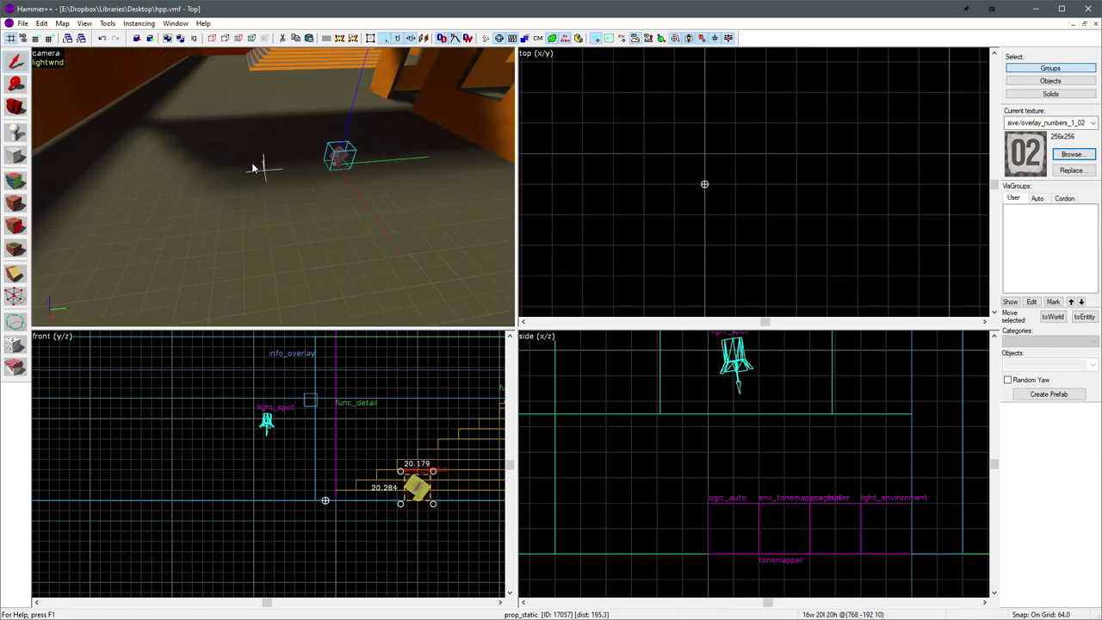
- Try rotating a copy of the prop around the offset pivot in the top view, and undo the changes
scroll(680, 183, down, 7)
shift+drag(696, 107, 759, 147)
key(ctrl+z)
key(ctrl+z)
key(ctrl+z)
key(ctrl+z)
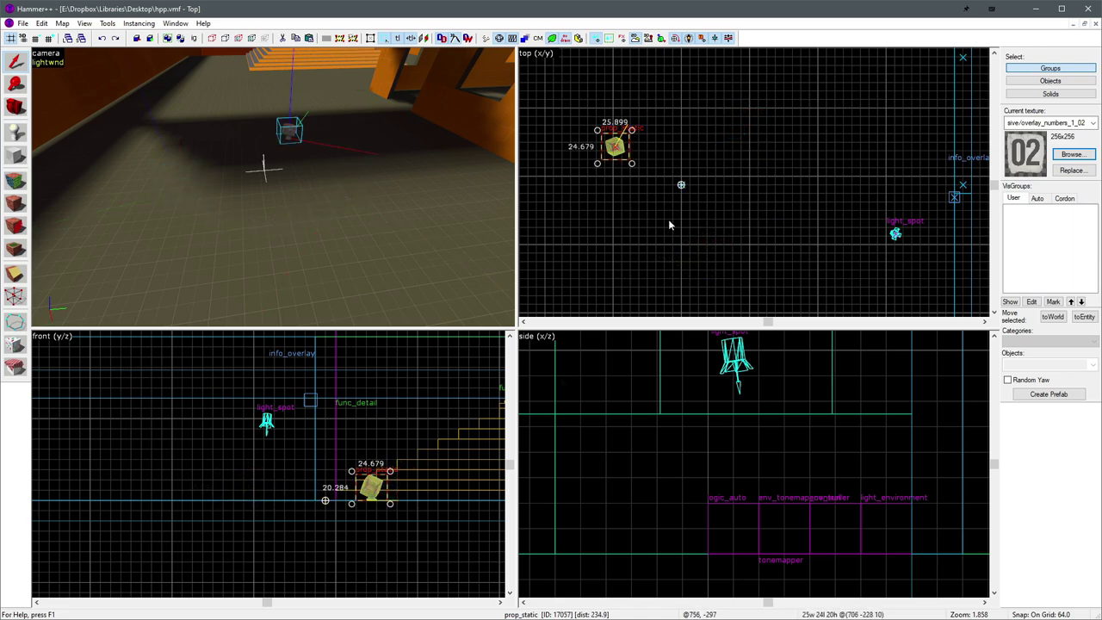
- Paste copies of the prop in an arch with Paste Special, using the Selection Tool pivot as rotate origin
scroll(287, 131, up, 2)
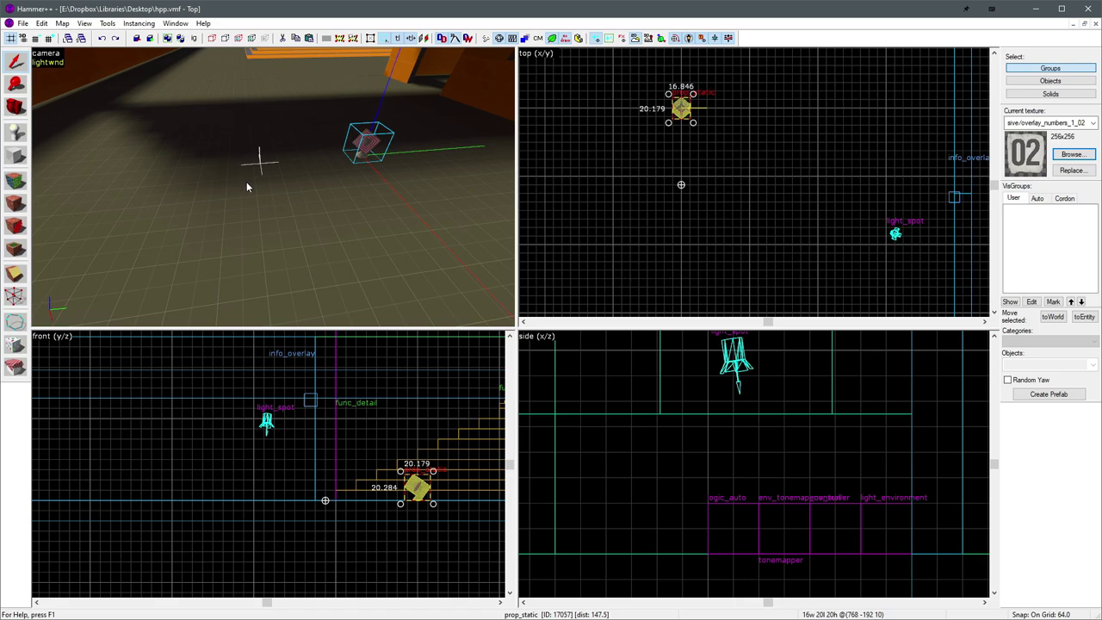
key(ctrl+shift+v)
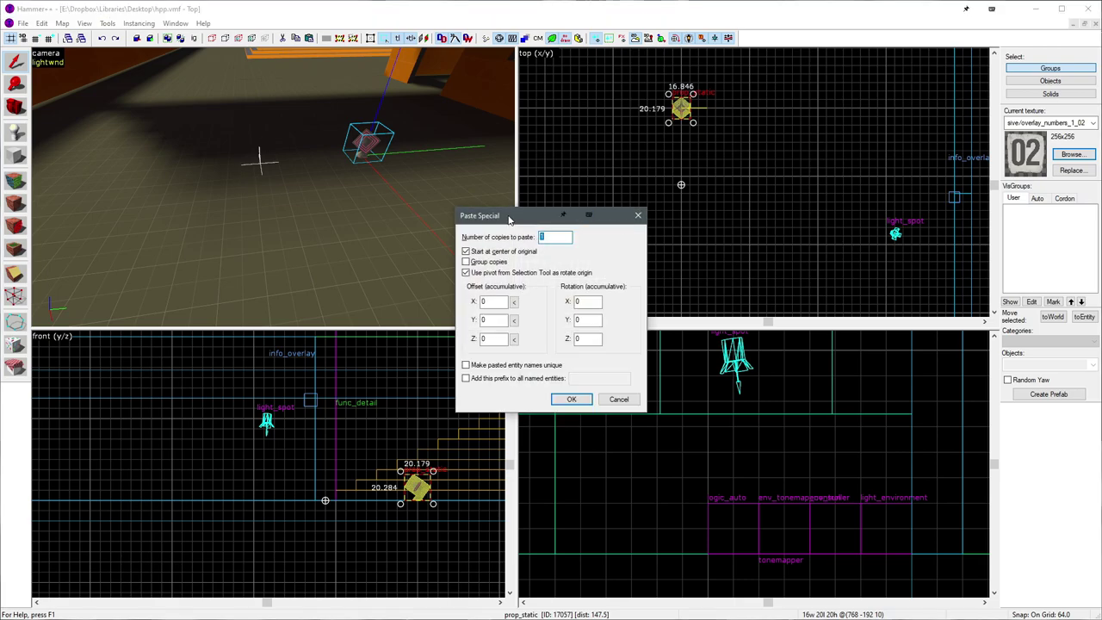
click(639, 215)
key(ctrl+shift+v)
click(571, 398)
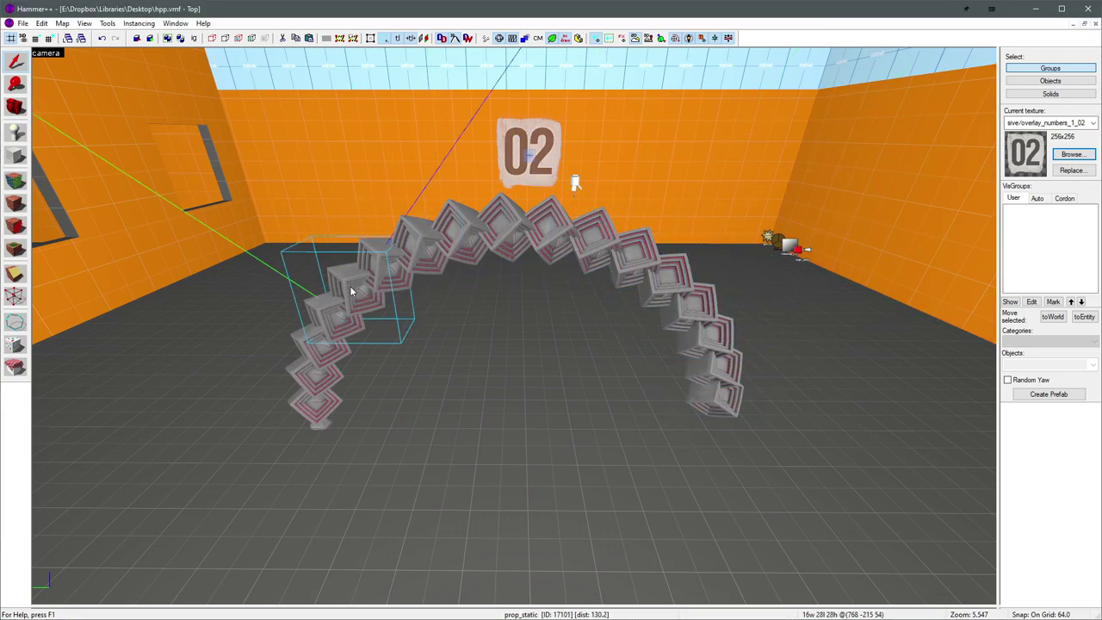
- Select all the props along both sides of the arch in the 3D view
mouse_move(326, 425)
ctrl+mouse_down()
mouse_move(319, 371)
mouse_move(371, 285)
mouse_move(465, 231)
ctrl+mouse_up()
mouse_move(571, 228)
ctrl+mouse_down()
mouse_move(654, 285)
mouse_move(707, 346)
mouse_move(717, 396)
ctrl+mouse_up()
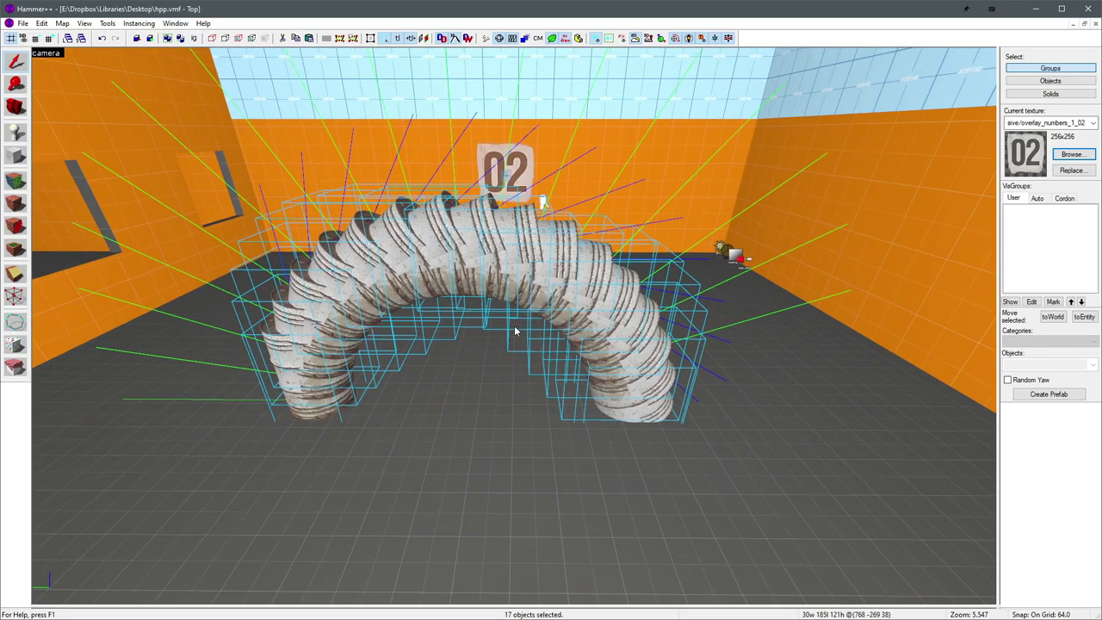
key(s)
key(z)
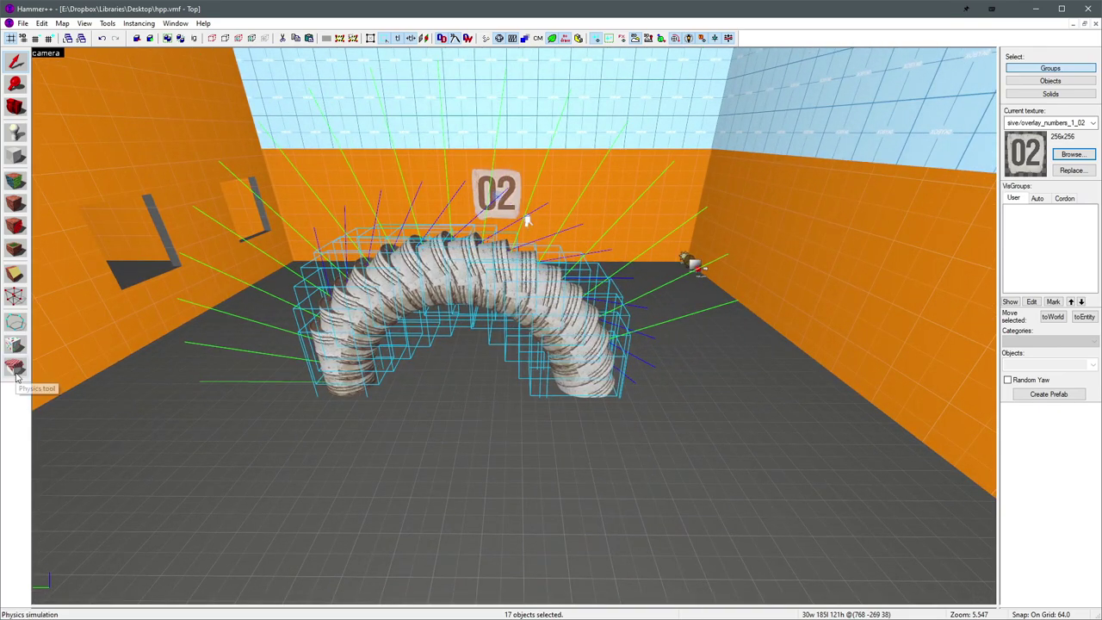
- Activate the Physics tool for the selected barrels, move its settings window aside, and start the simulation
click(17, 369)
drag(853, 101, 849, 78)
click(829, 106)
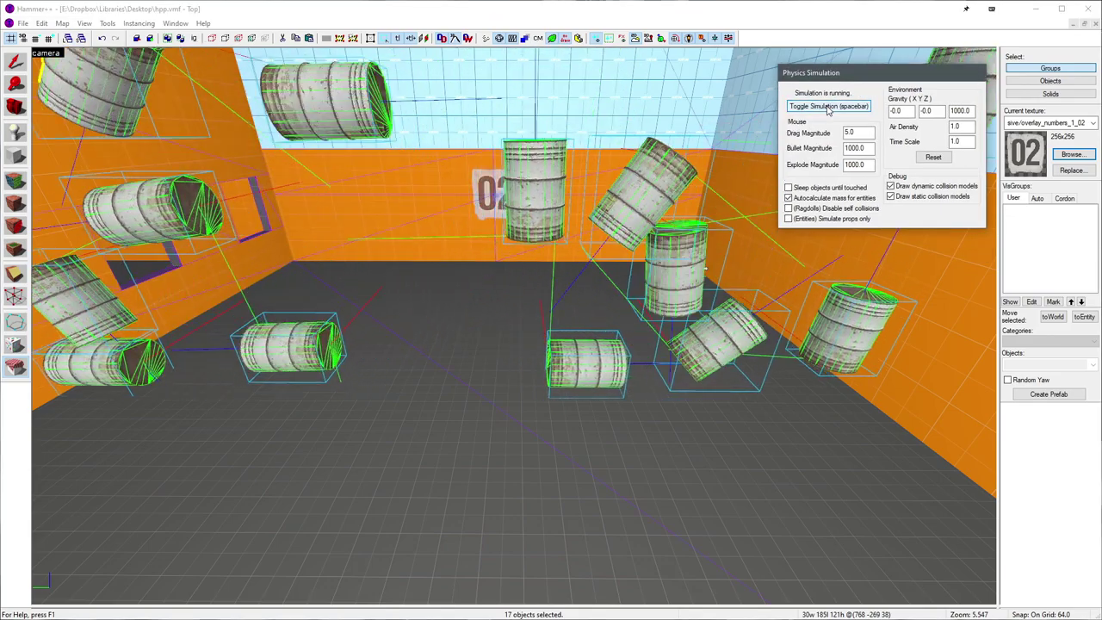
key(z)
key(w)
key(s)
key(d)
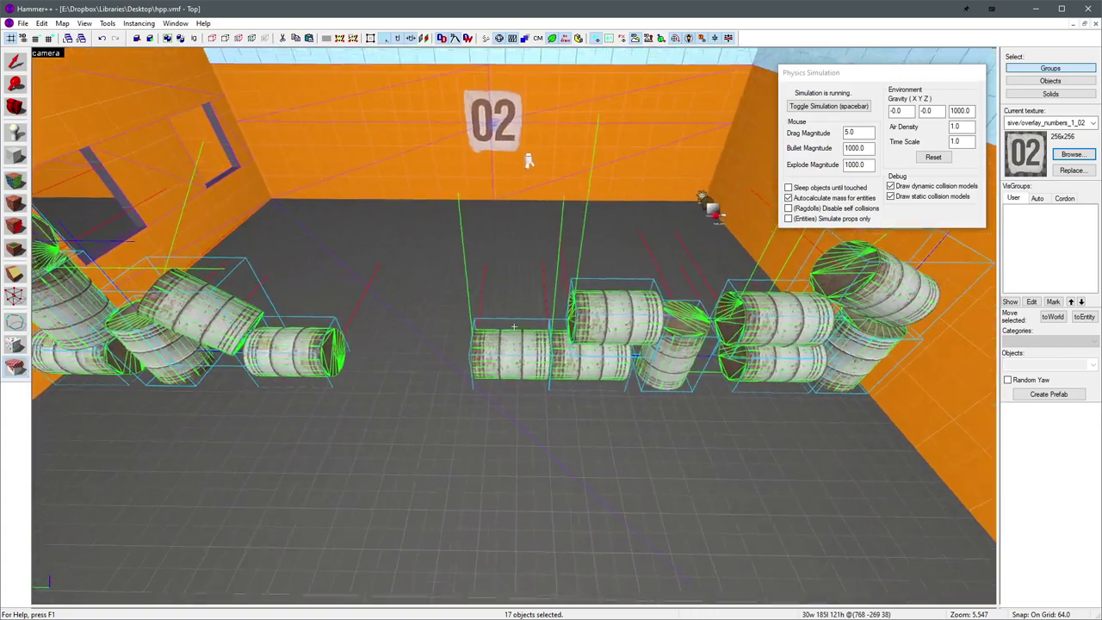
key(z)
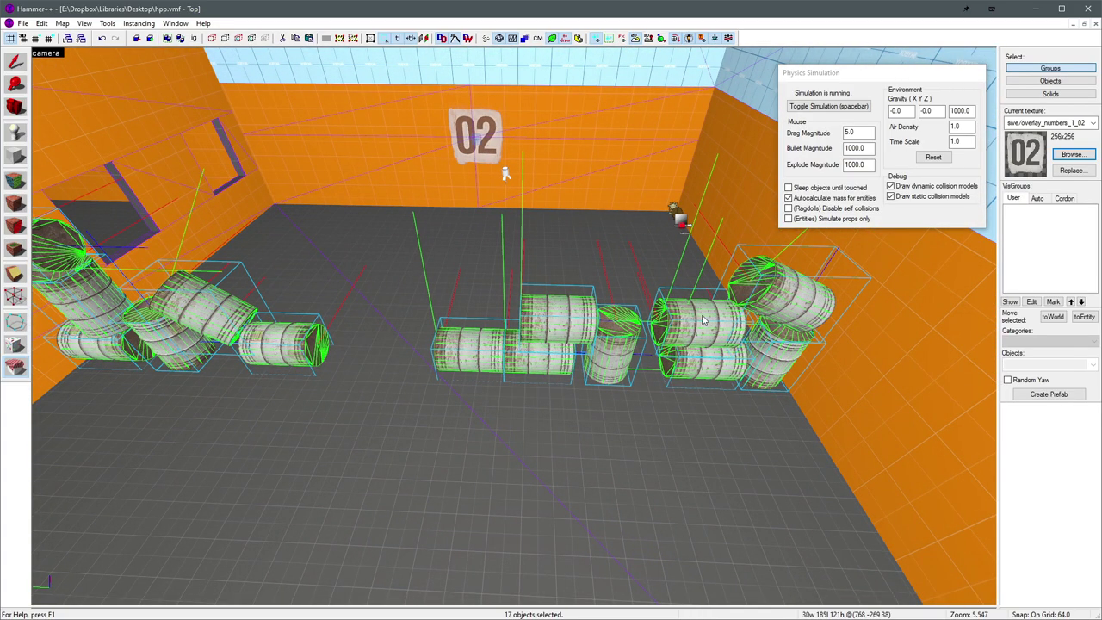
- Scatter the simulated barrels with blasts at three spots and pull the far barrel across the room to the opposite wall
middle_click(715, 371)
middle_click(482, 354)
middle_click(151, 334)
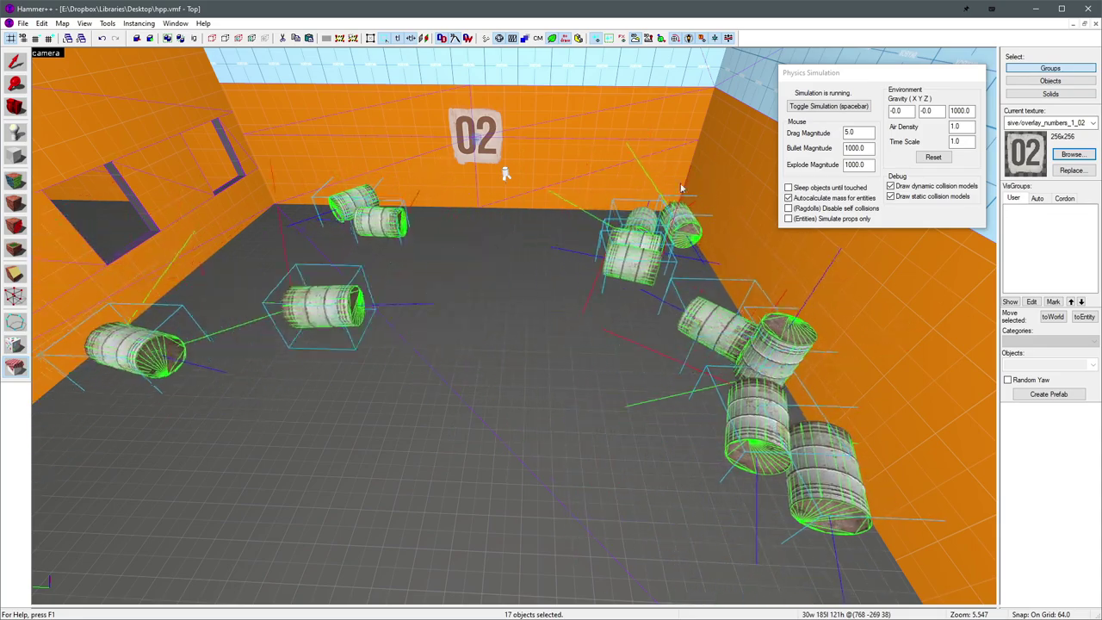
drag(182, 342, 881, 164)
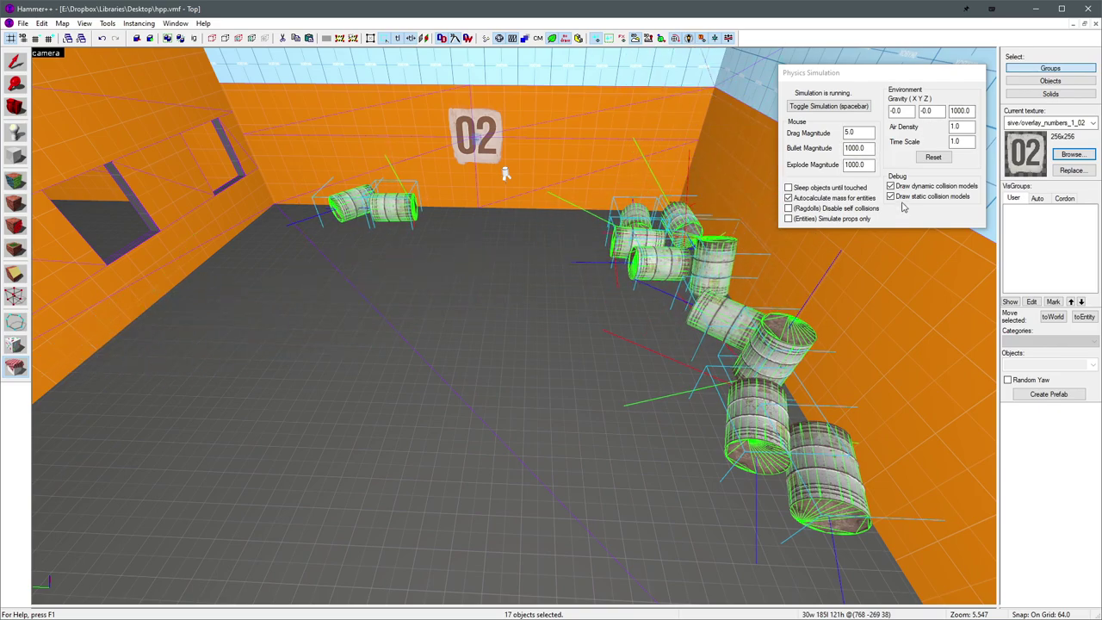
- Turn off drawing of static and dynamic collision models and stop the physics simulation
click(892, 197)
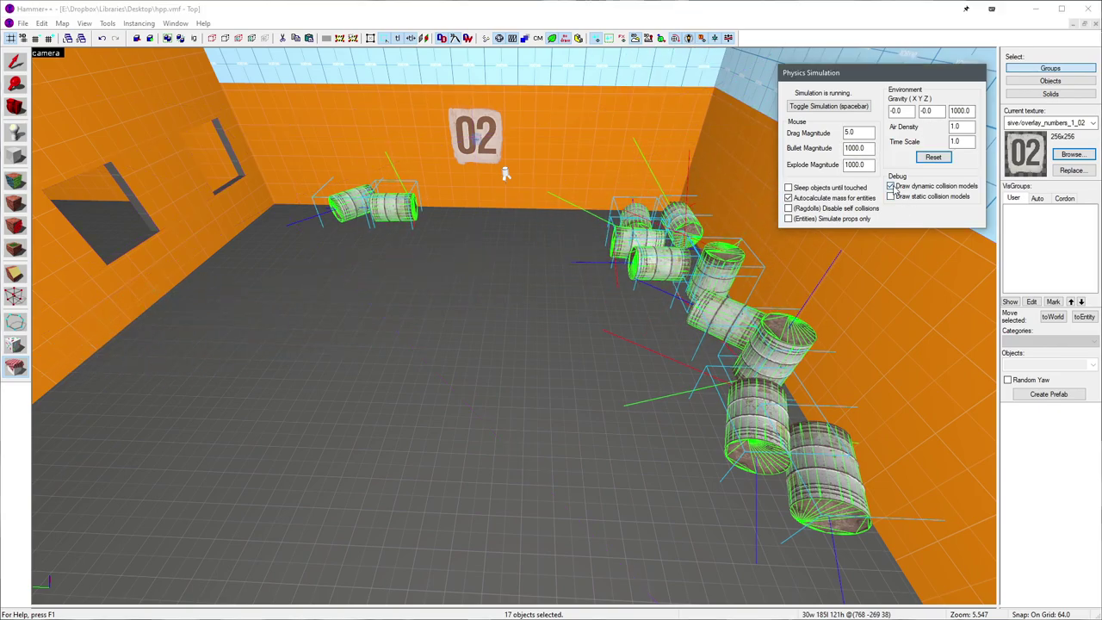
click(891, 186)
click(891, 186)
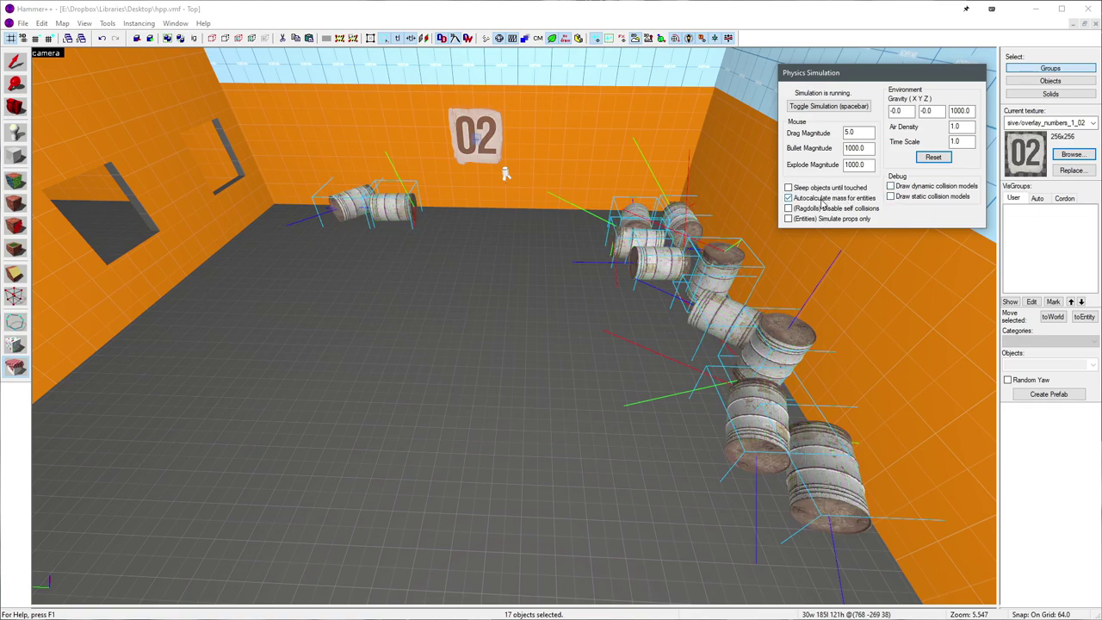
click(825, 107)
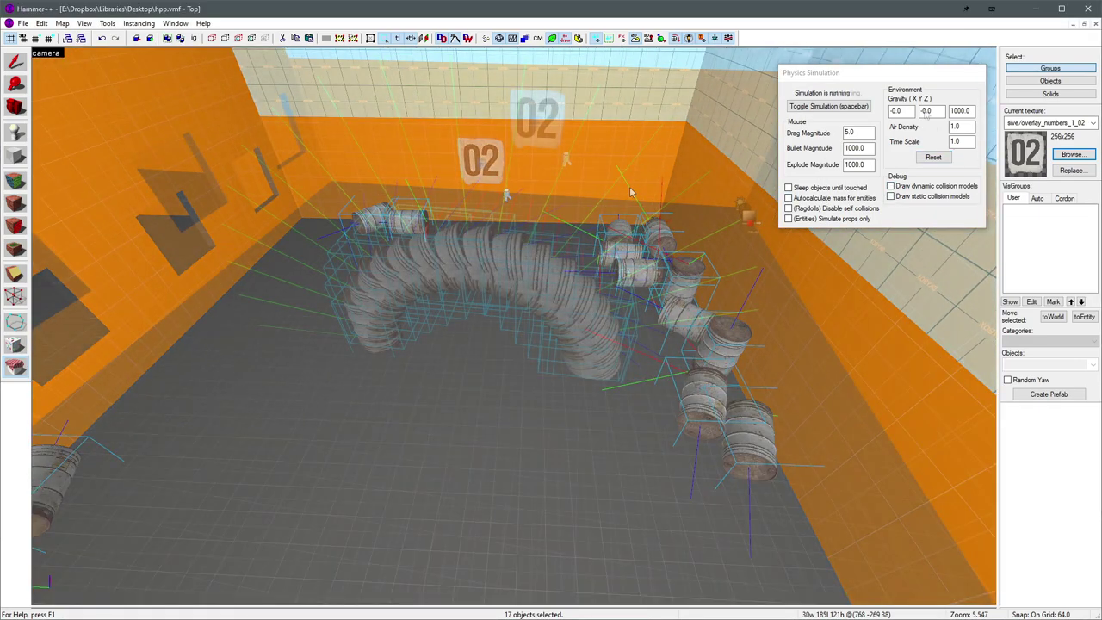
- Enable mass autocalculation for entities and sleeping objects until touched, and start the physics simulation on the barrel arch
click(801, 198)
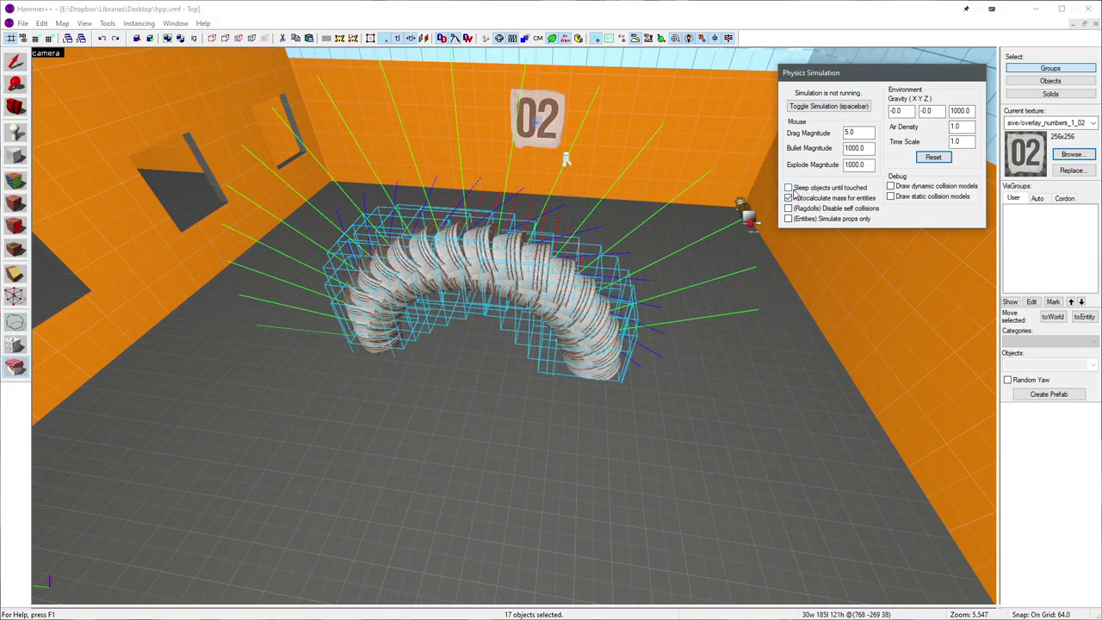
key(z)
key(w)
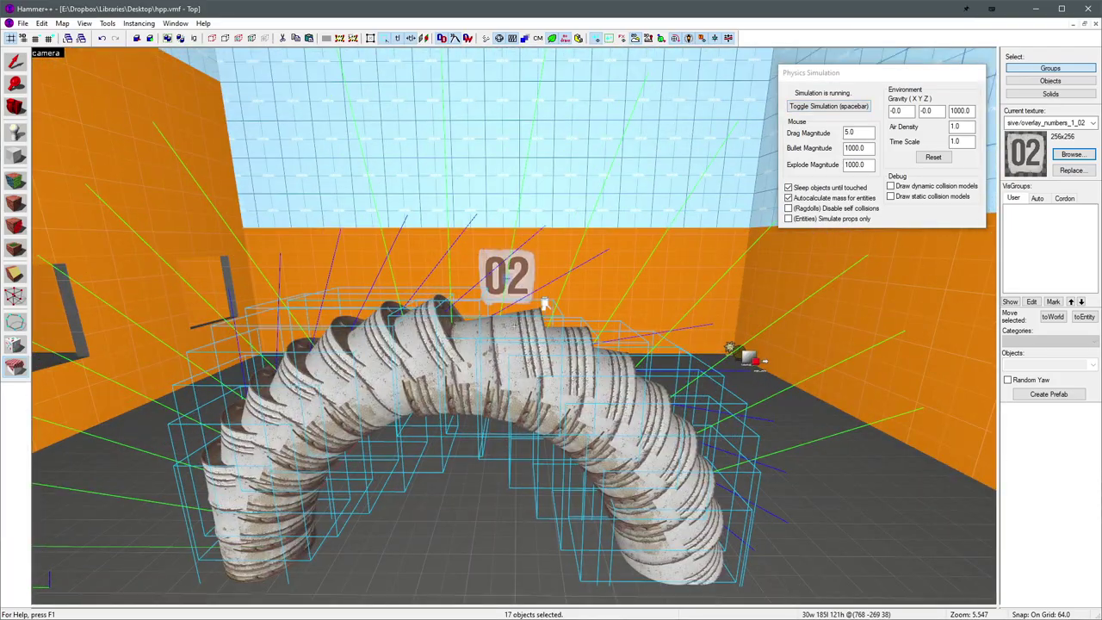
- Break up the sleeping barrel arch and scatter its barrels toward both sides of the room
key(s)
key(z)
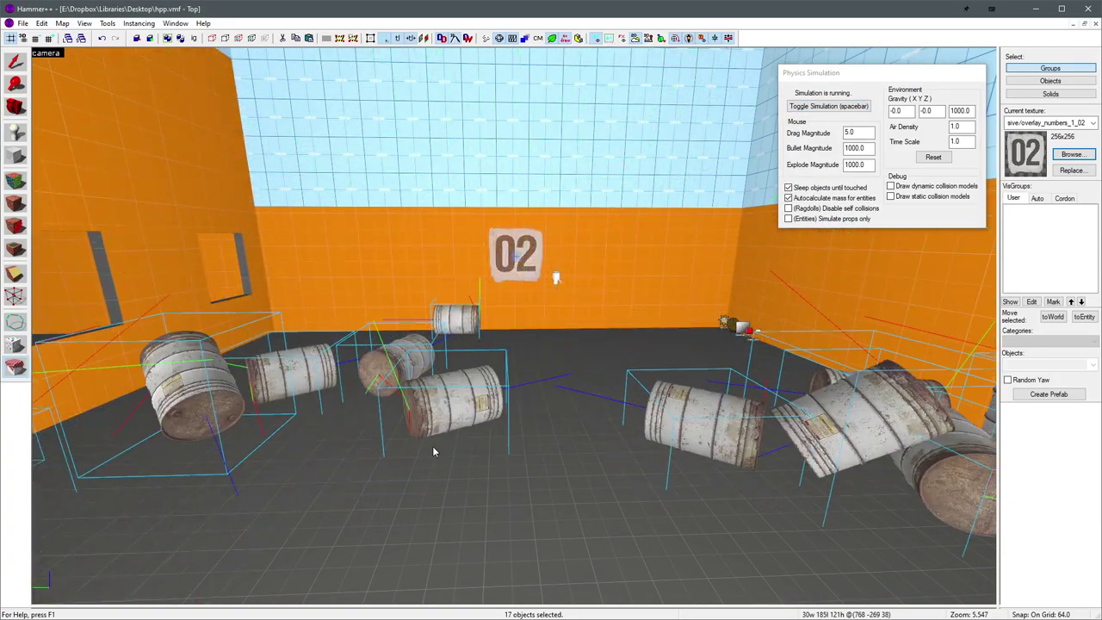
key(z)
key(s)
key(w)
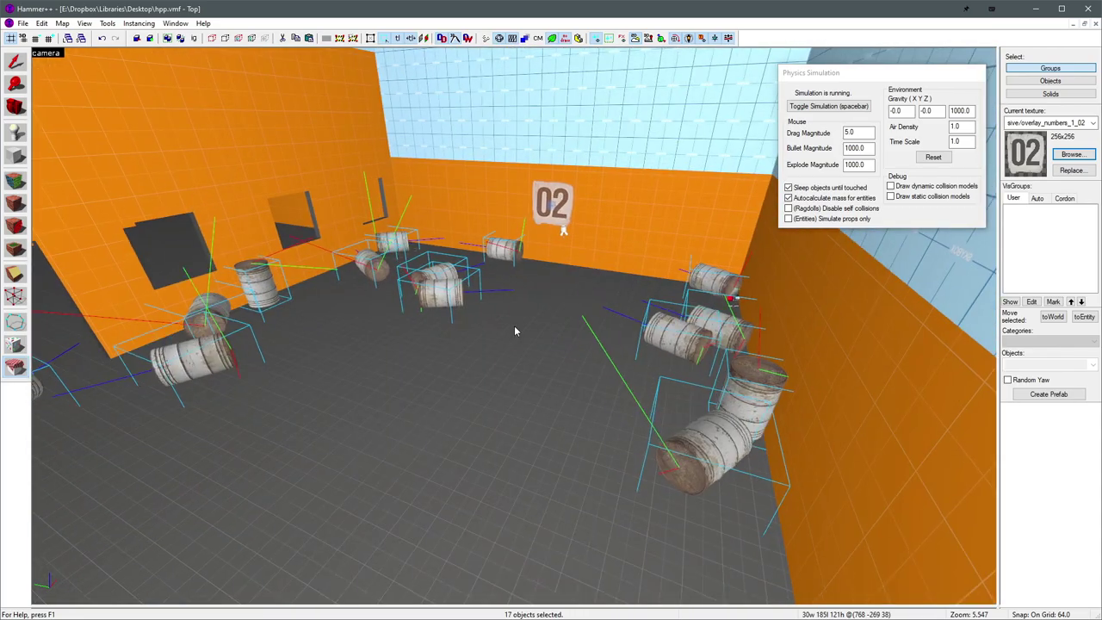
key(z)
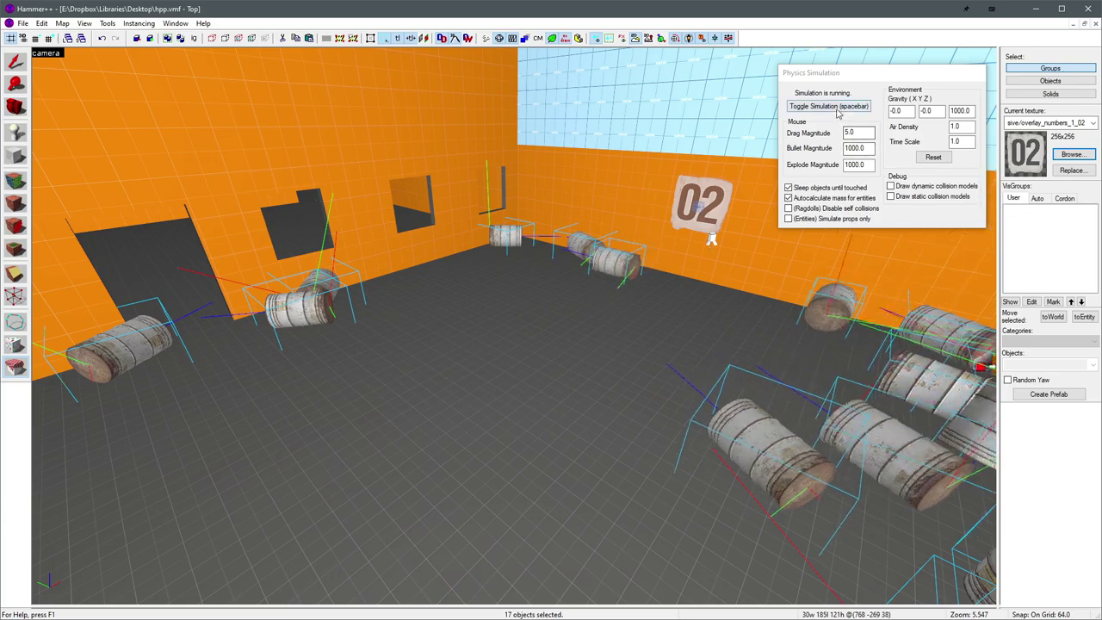
- Stop the physics simulation, close its settings, and inspect where the scattered barrels lie around the room
click(799, 105)
key(shift+s)
key(z)
key(s)
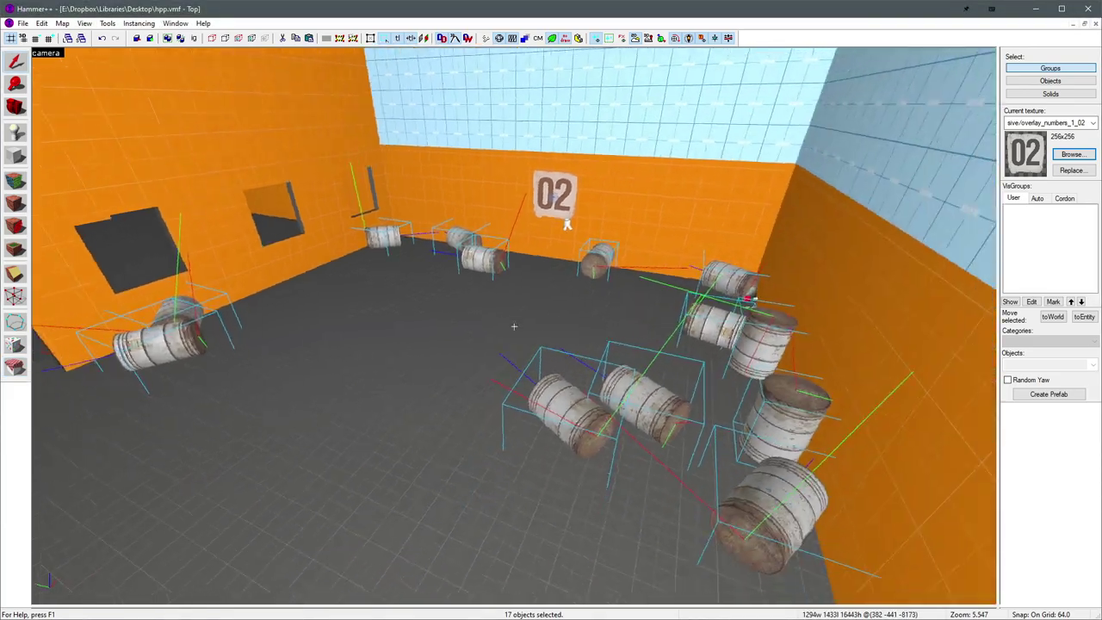
key(w)
key(s)
key(s)
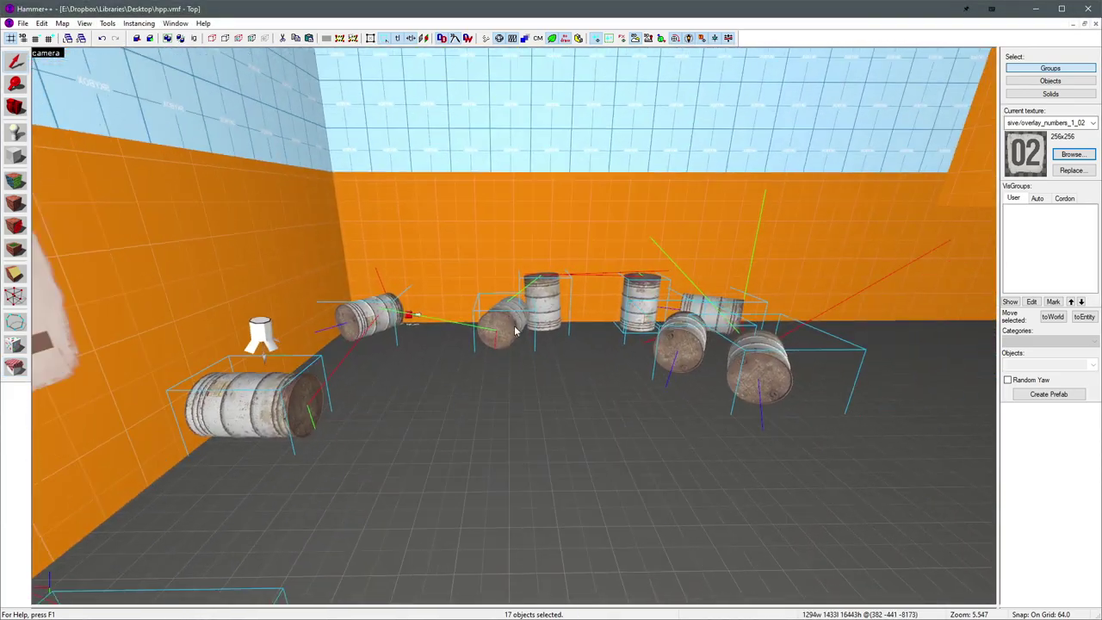
key(w)
key(s)
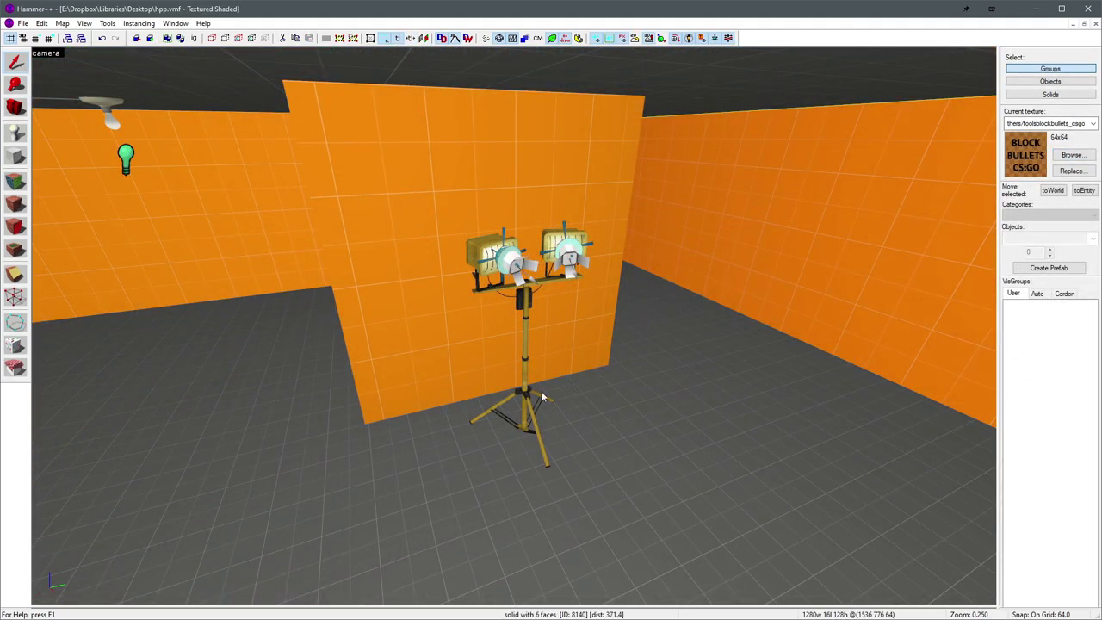
- Open the model browser from the floodlight prop, preview concrete_plant01_maintanks.mdl, and adjust the thumbnail panel size
double_click(535, 398)
click(608, 187)
scroll(628, 191, up, 8)
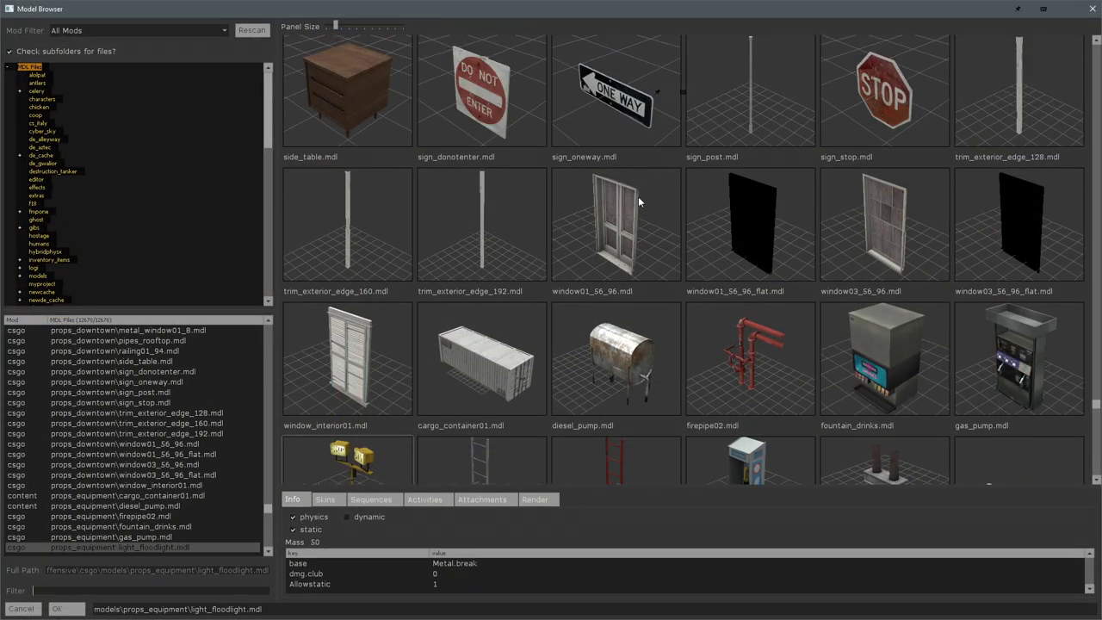
scroll(641, 210, down, 10)
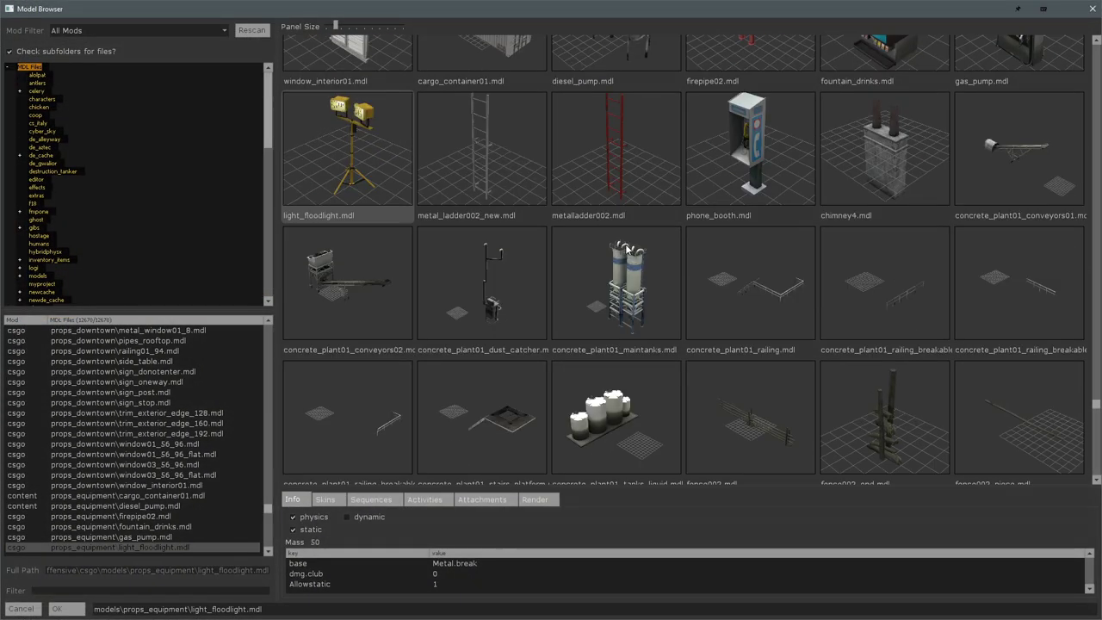
click(609, 293)
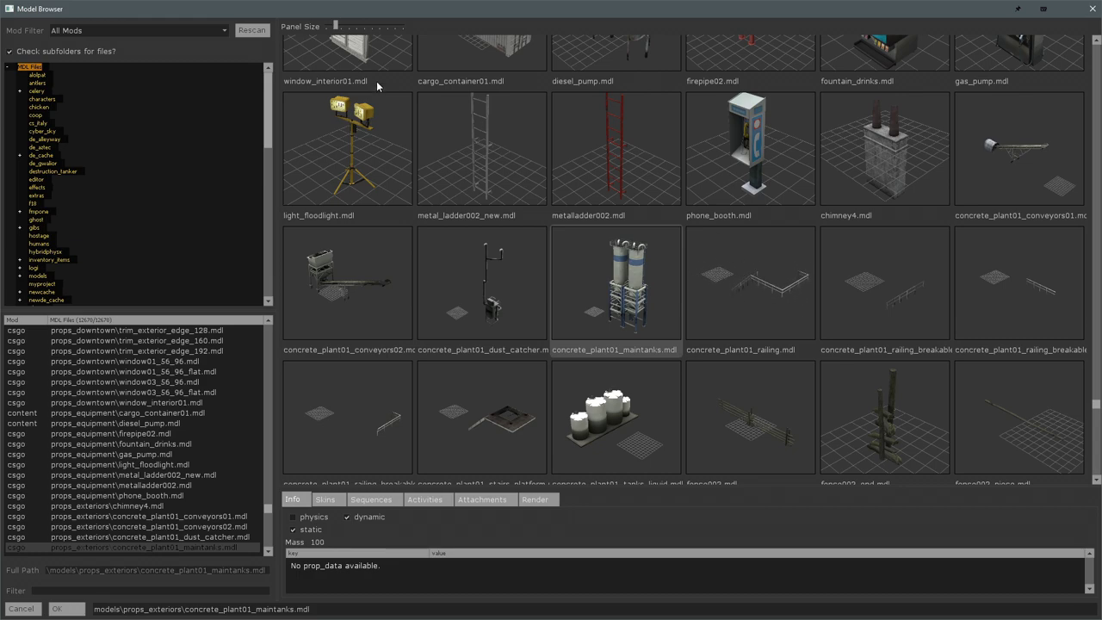
mouse_move(336, 27)
mouse_down()
mouse_move(363, 26)
mouse_move(322, 26)
mouse_move(338, 26)
mouse_up()
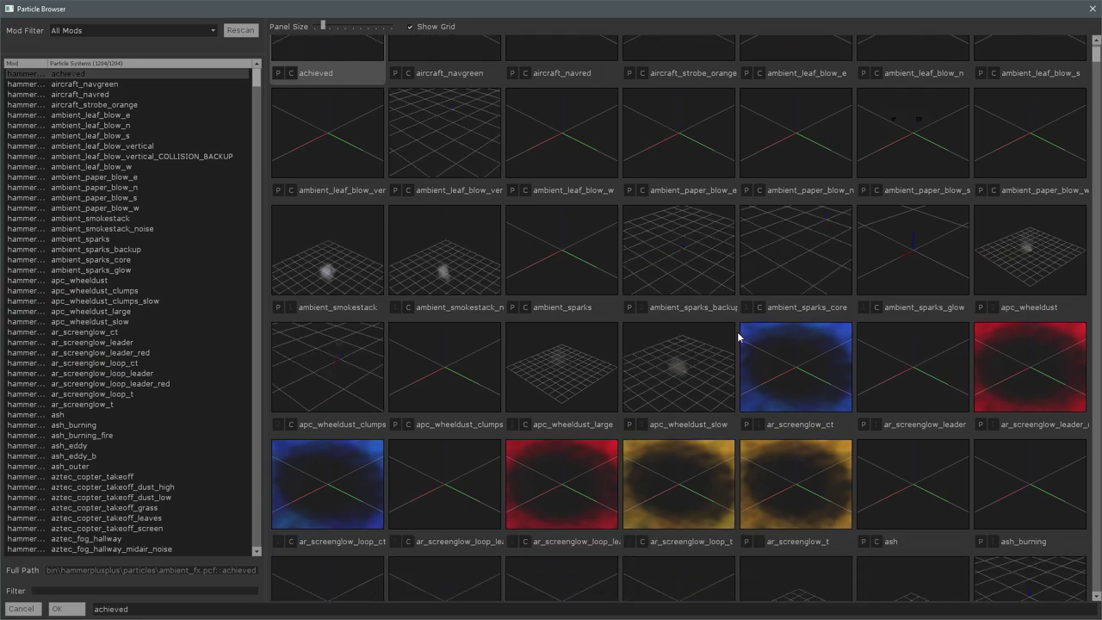
- Choose the aztec_copter_takeoff particle system for the info_particle_system entity and apply it
scroll(738, 337, down, 3)
click(801, 352)
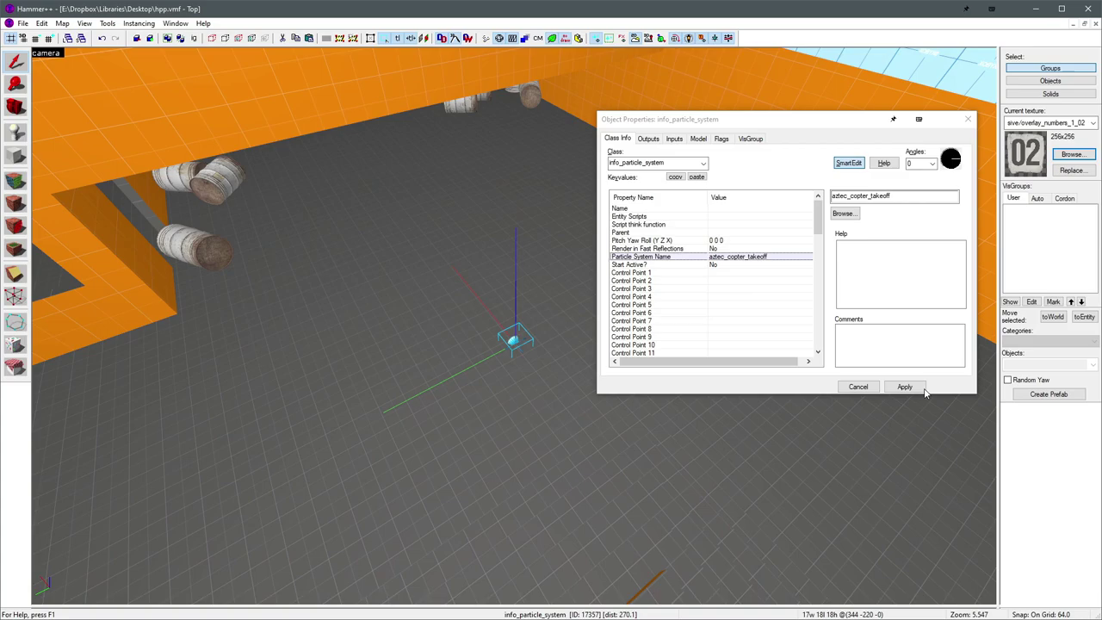
click(905, 387)
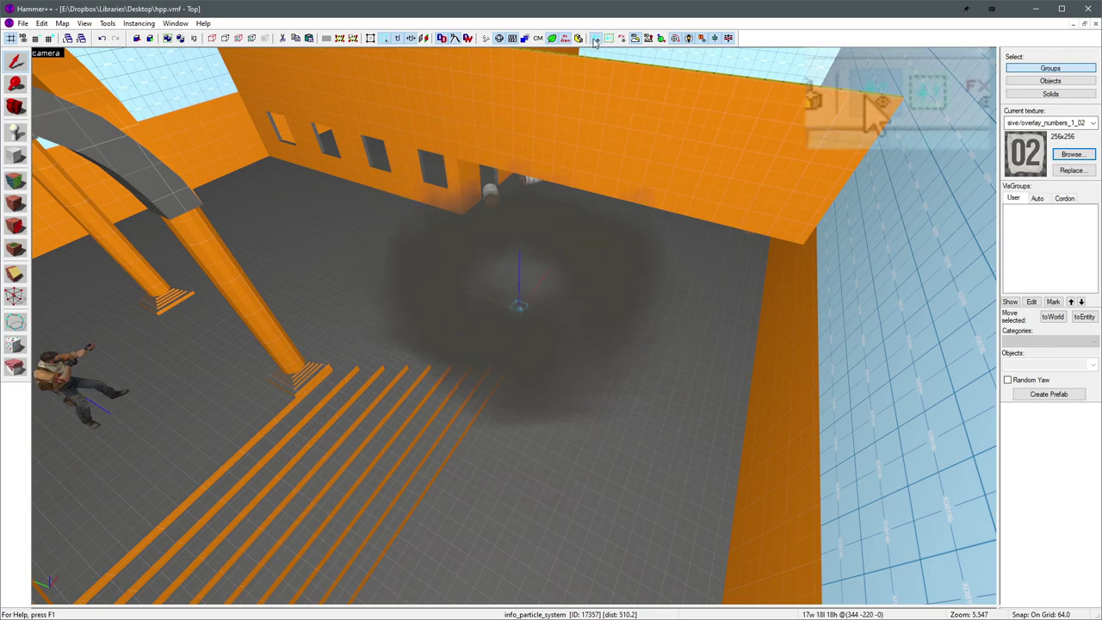
- Turn off the particle preview and select the floor brush instead of the particle entity
click(595, 41)
click(708, 293)
scroll(620, 267, up, 3)
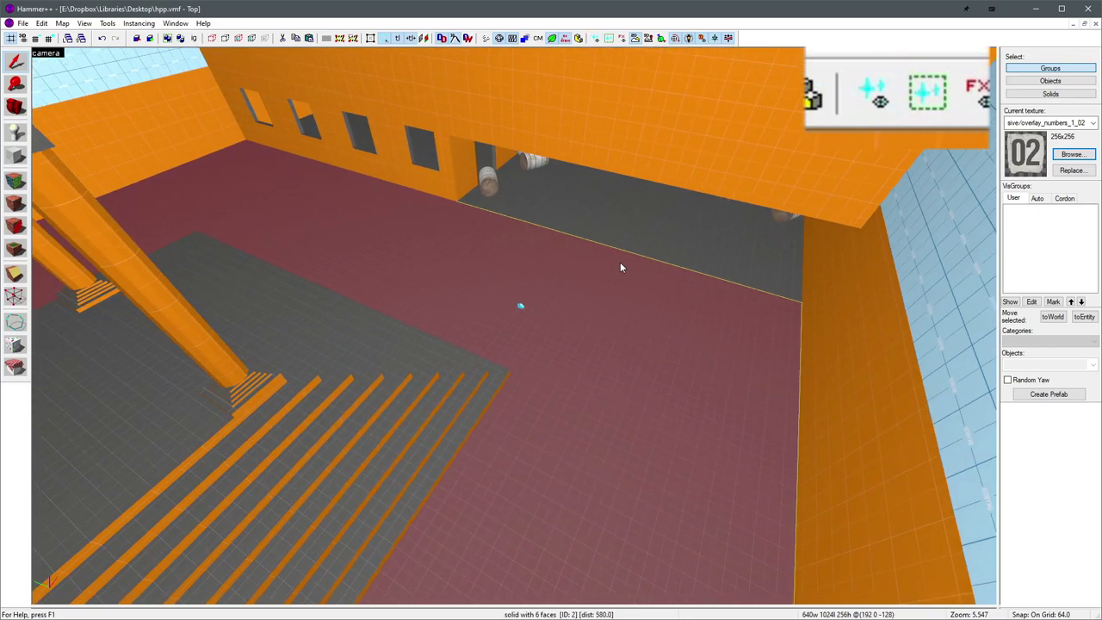
- Turn the particle preview back on for selected entities only, and test it by selecting the floor and the particle entity
click(608, 41)
click(519, 304)
click(595, 38)
click(765, 376)
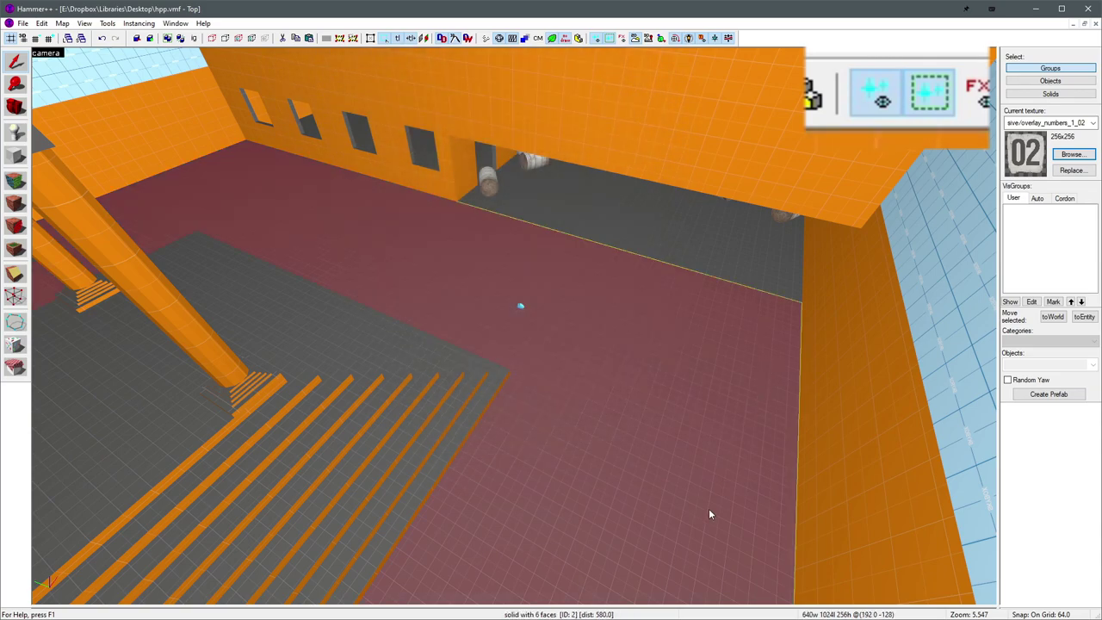
click(519, 305)
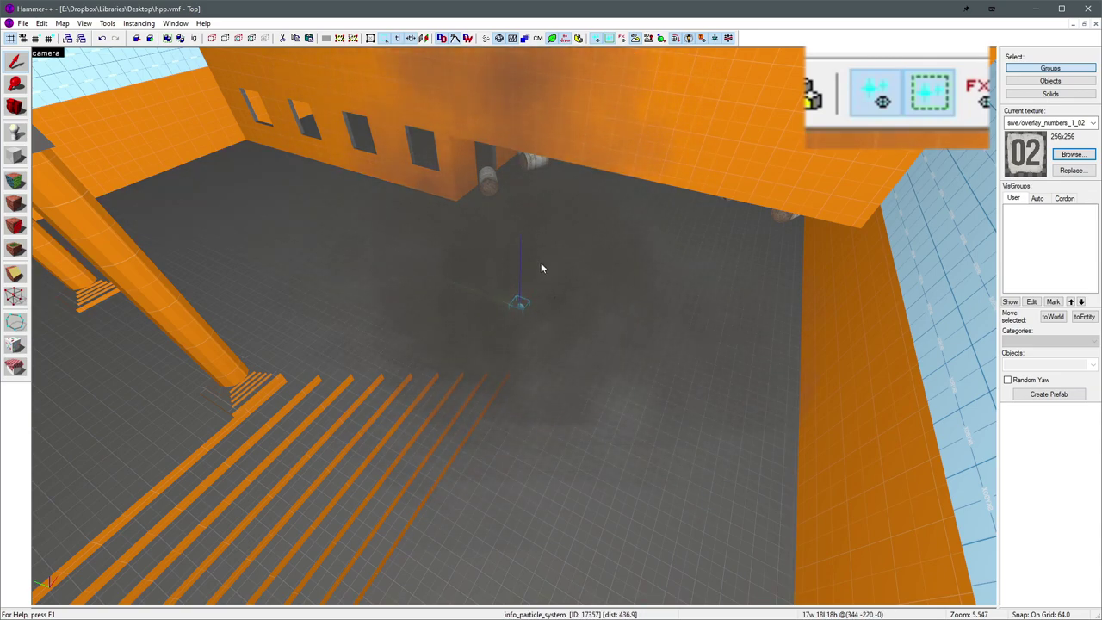
- Turn on the render FX preview for the barrel props in the room
key(z)
key(d)
key(z)
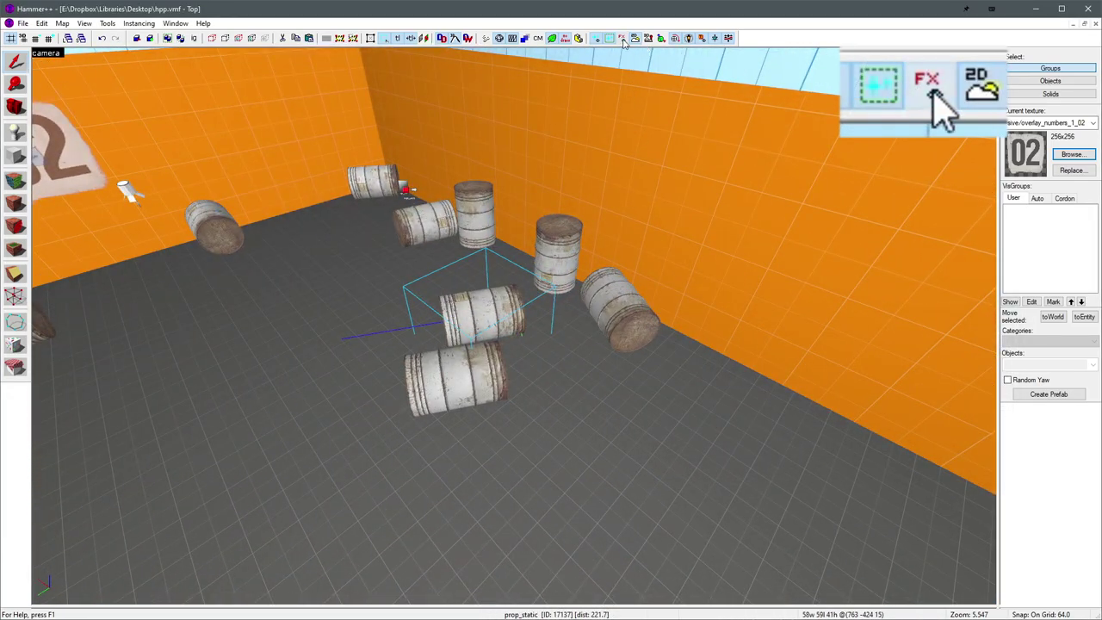
click(623, 38)
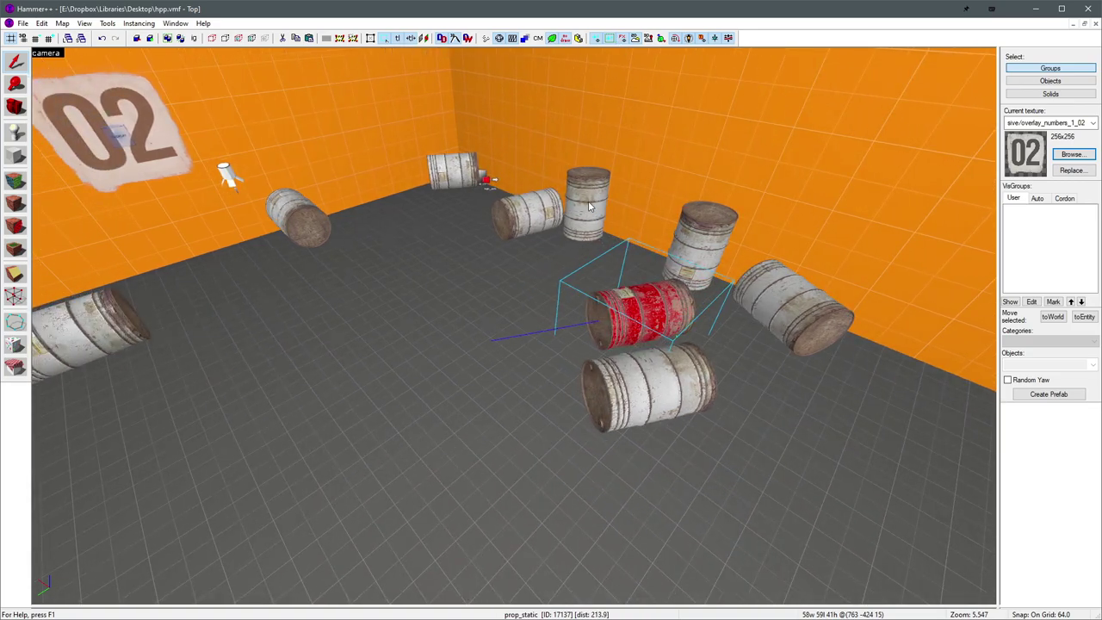
- Select the two barrels near the back wall and tint them with the light green palette color
click(589, 207)
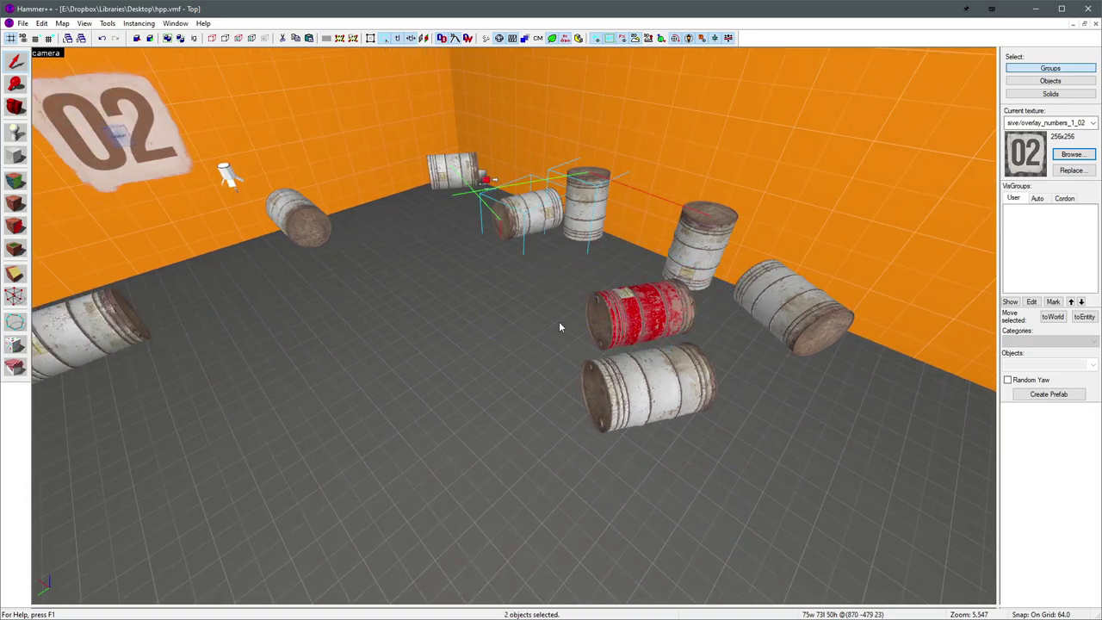
key(alt+c)
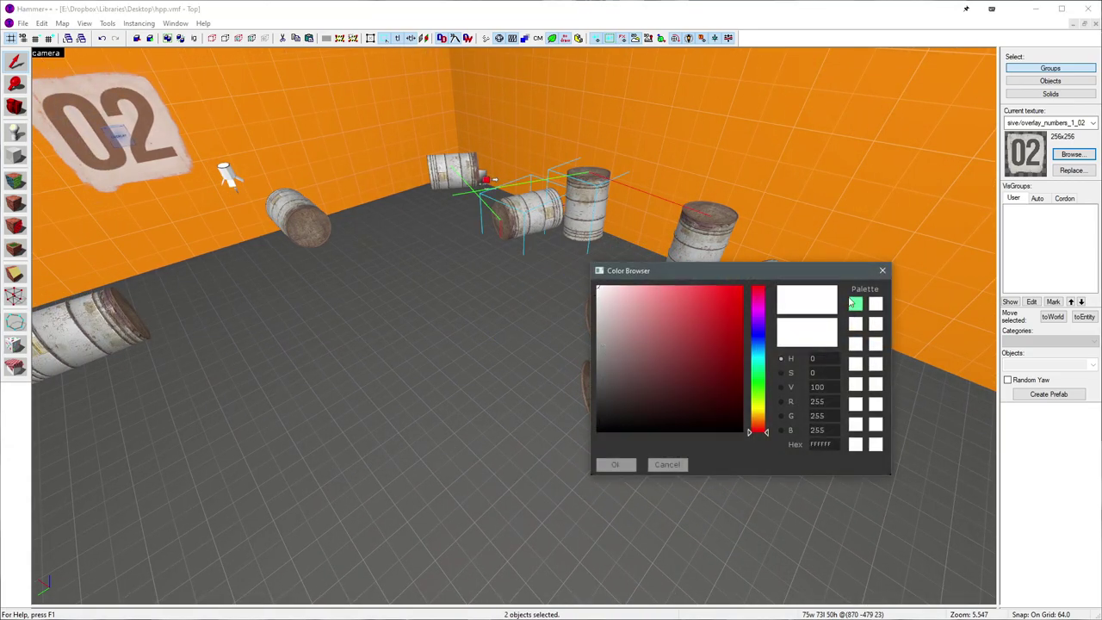
click(854, 303)
click(615, 464)
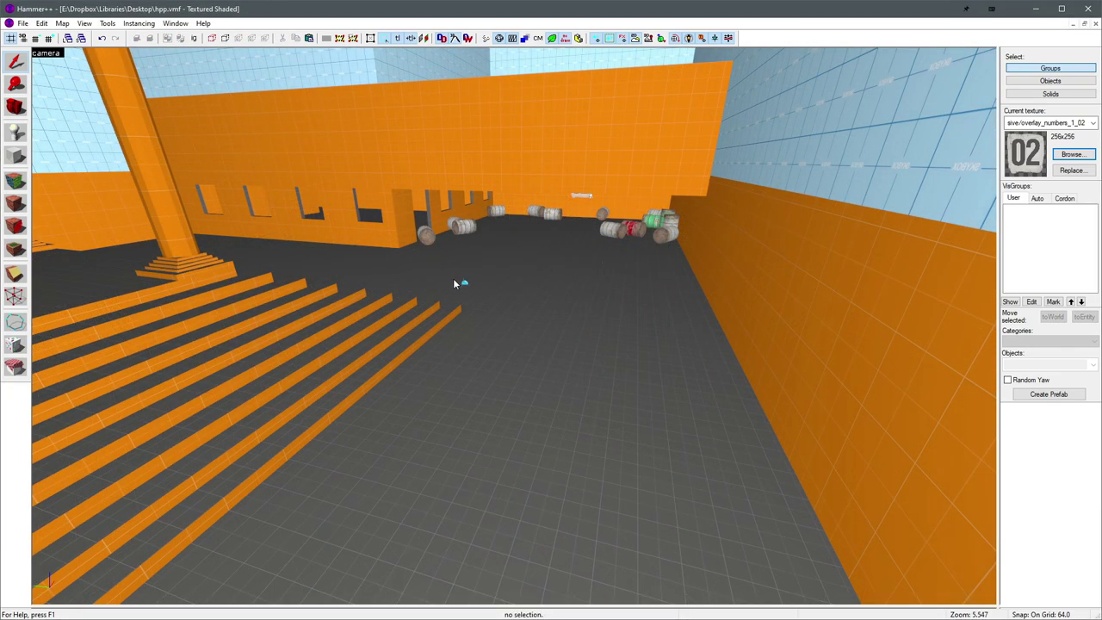
- Place an entity on the floor beside the steps and change its class to env_fog_controller
click(614, 437)
key(alt+Return)
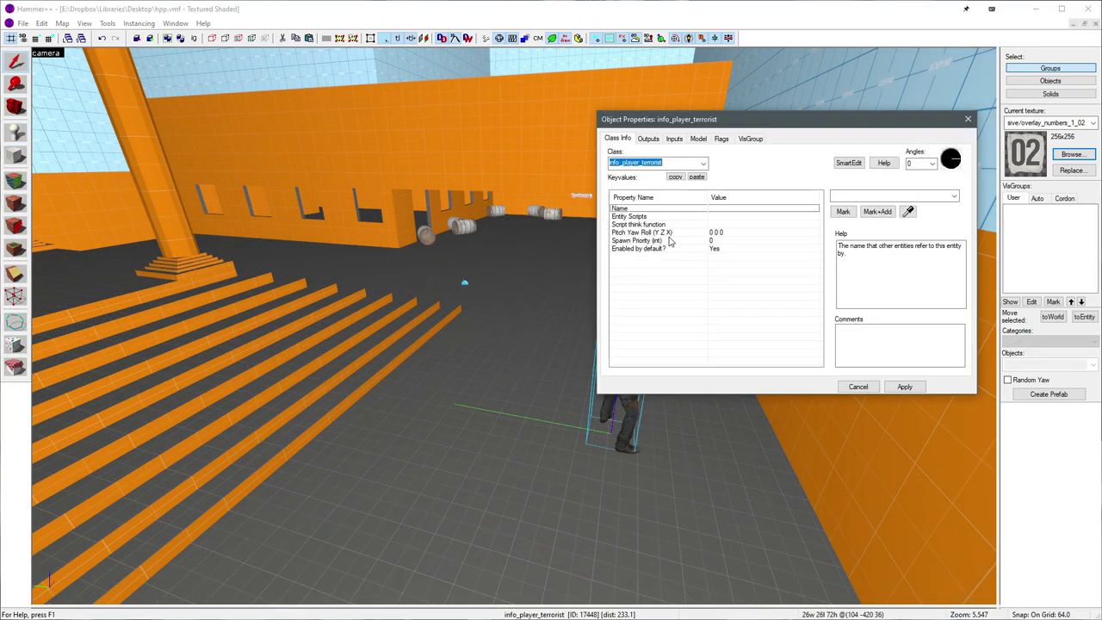
text(fog)
key(Down)
key(Return)
key(Return)
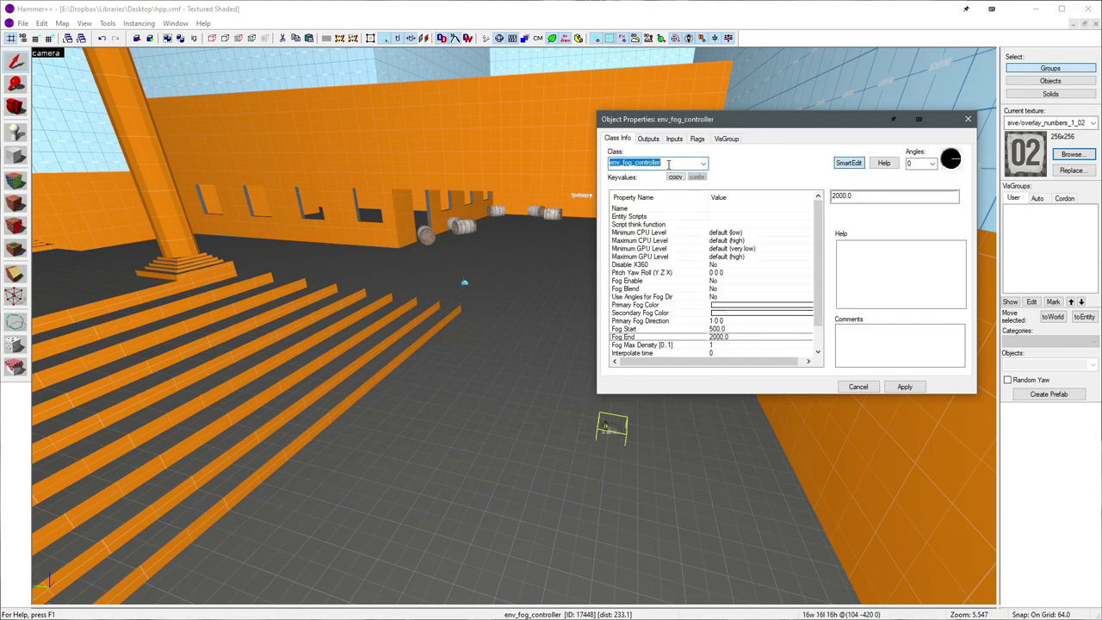
- Apply the fog controller's class, close its properties, and cut and paste it closer to the orange side wall
click(876, 389)
click(891, 388)
click(859, 390)
key(ctrl+x)
key(ctrl+v)
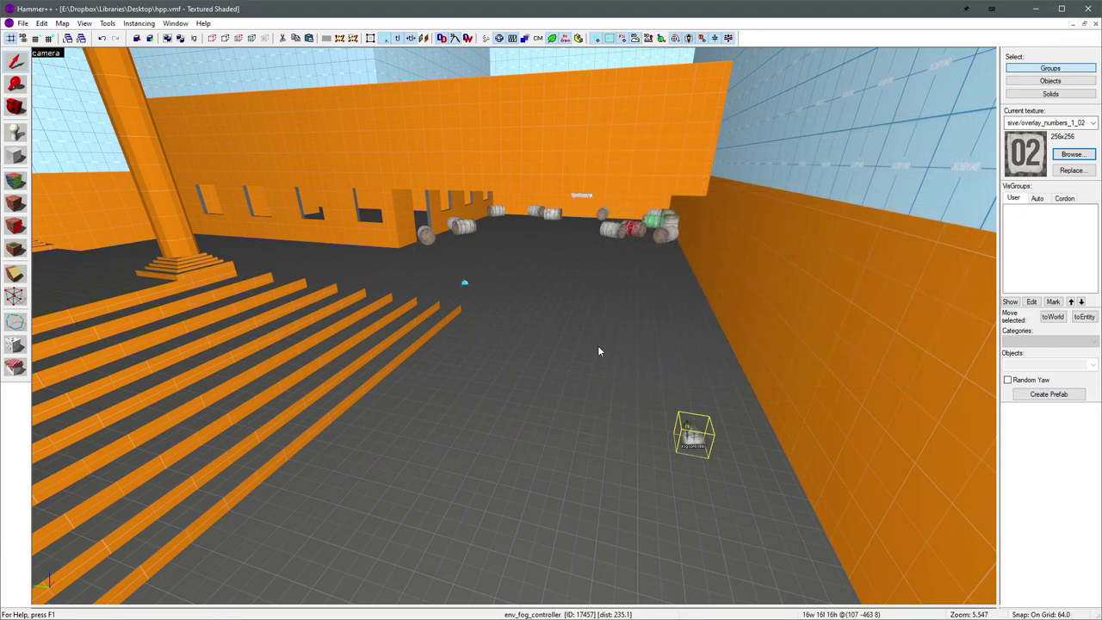
- Switch the camera view to 3D Textured and then to 3D Lighting Preview to compare the fog
click(47, 53)
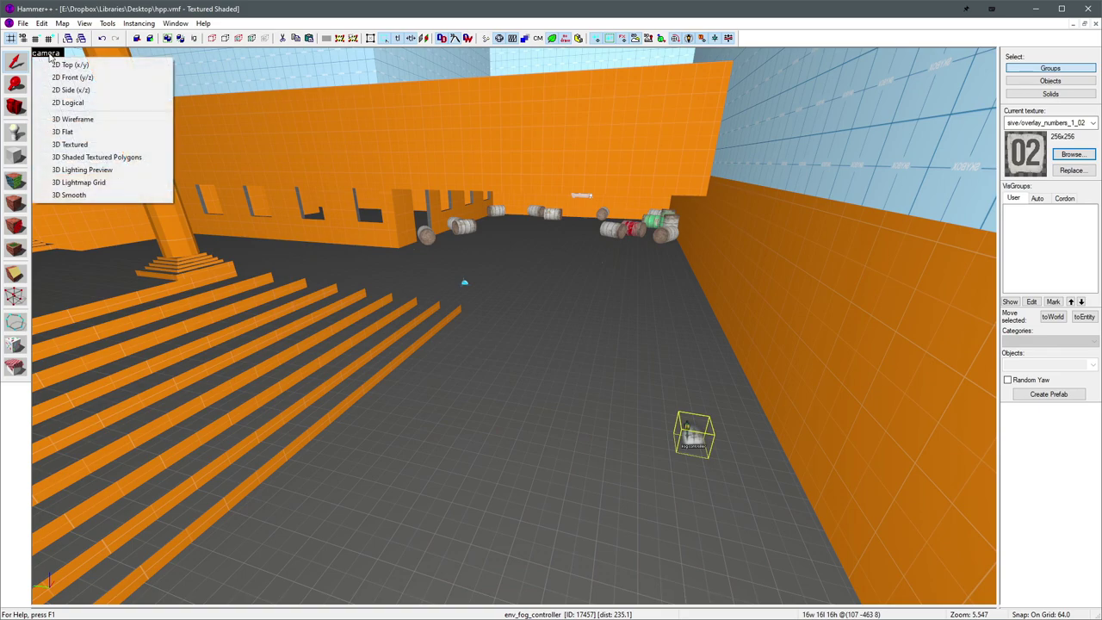
click(76, 146)
click(51, 55)
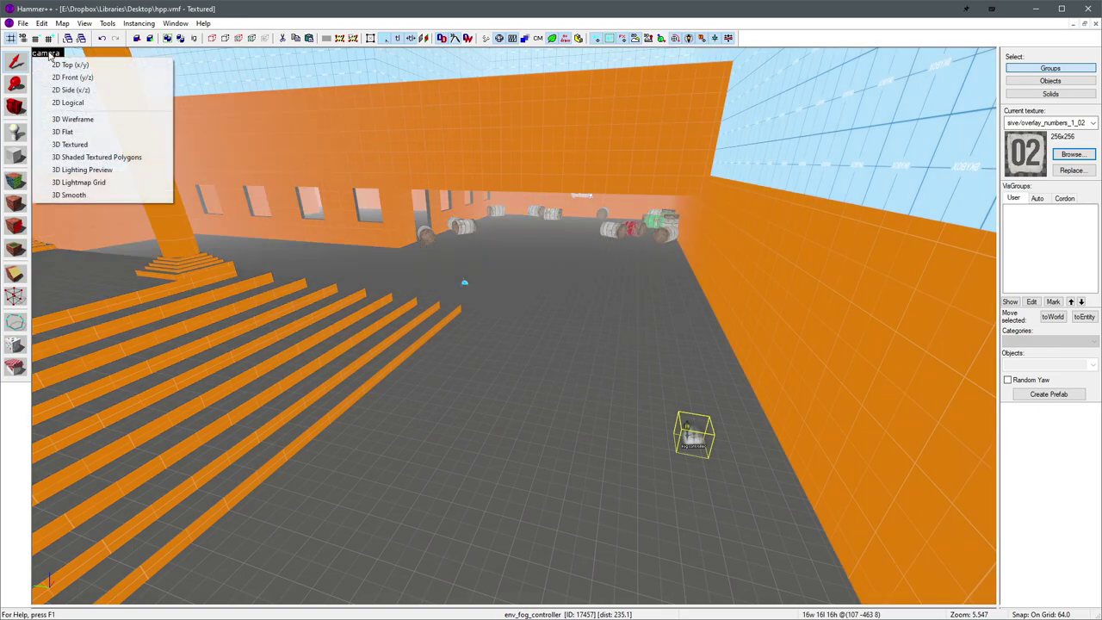
click(83, 171)
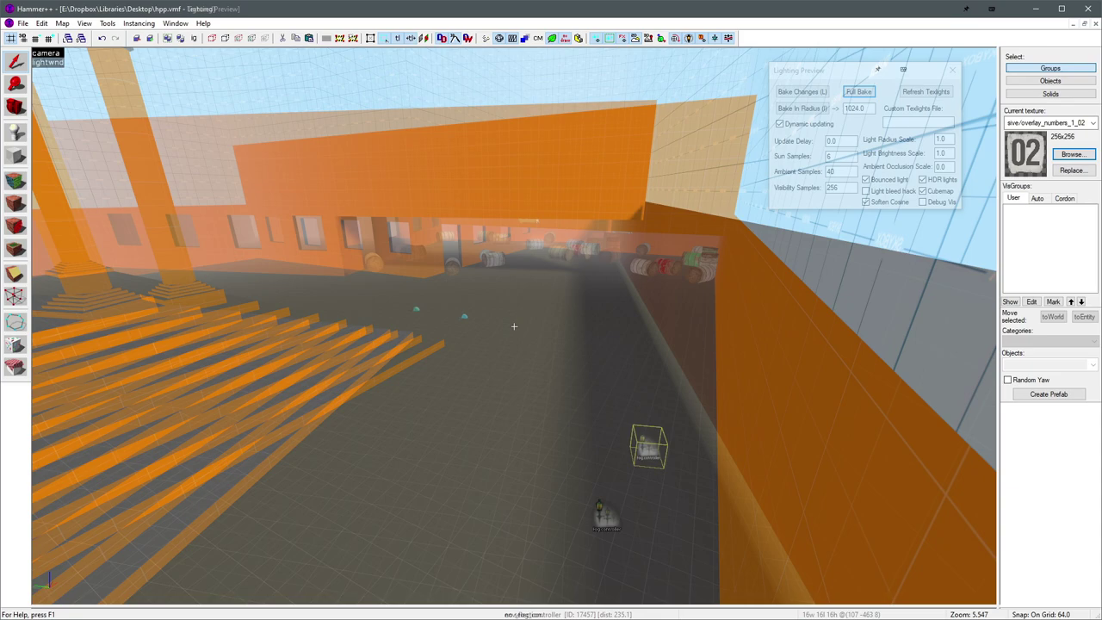
- Set the fog controller's Fog Start to 100, Fog End to 500, and Fog Max Density to .5
key(alt+Return)
click(638, 329)
text(100)
key(Return)
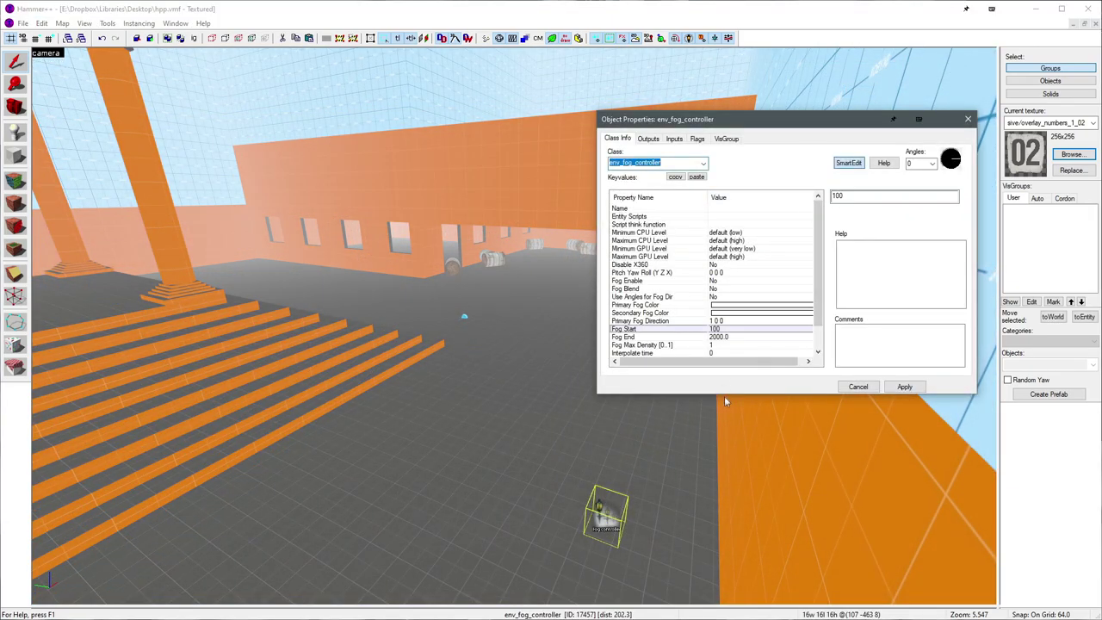
click(737, 338)
click(880, 199)
text(500)
key(Down)
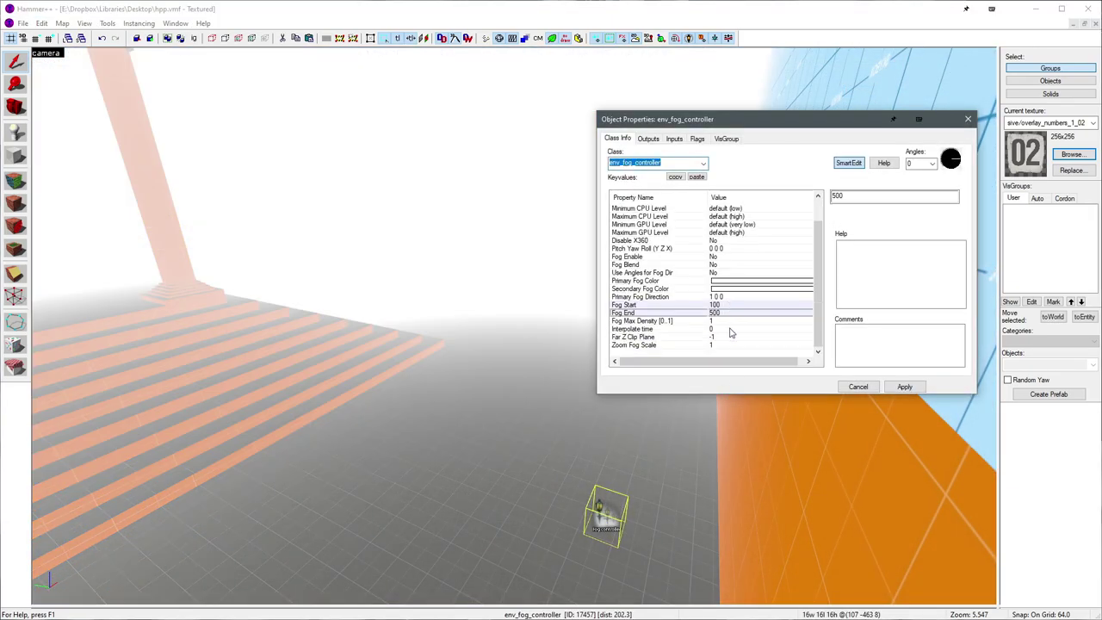
text(.5)
key(Return)
- Set the Primary Fog Color to bright red, apply it, and close the fog controller's properties
click(748, 305)
click(857, 217)
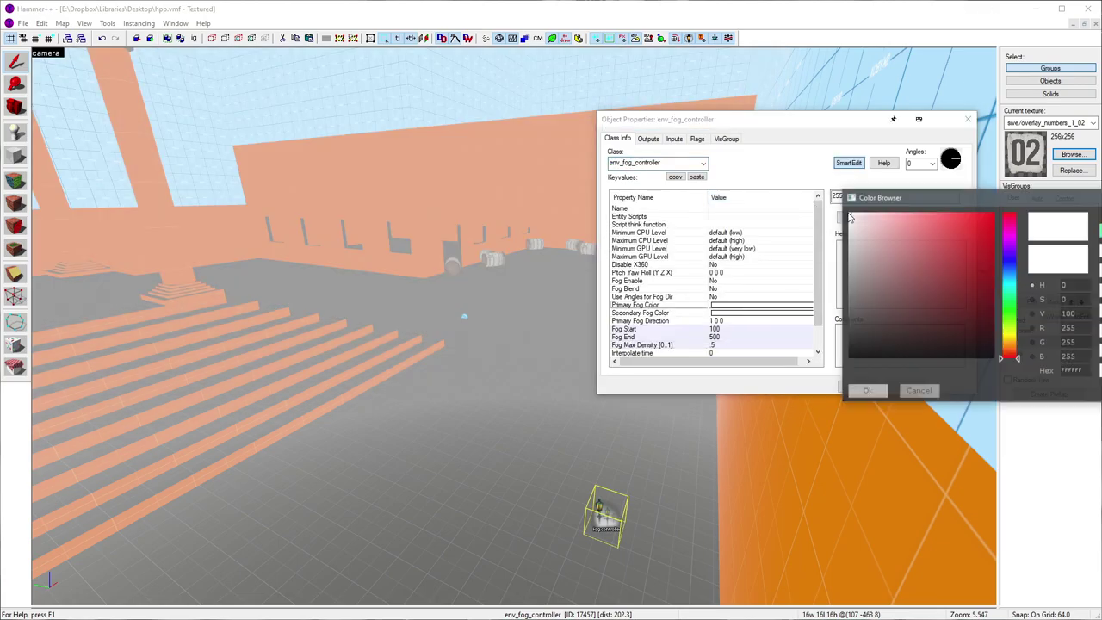
click(987, 213)
click(867, 391)
click(901, 383)
click(872, 389)
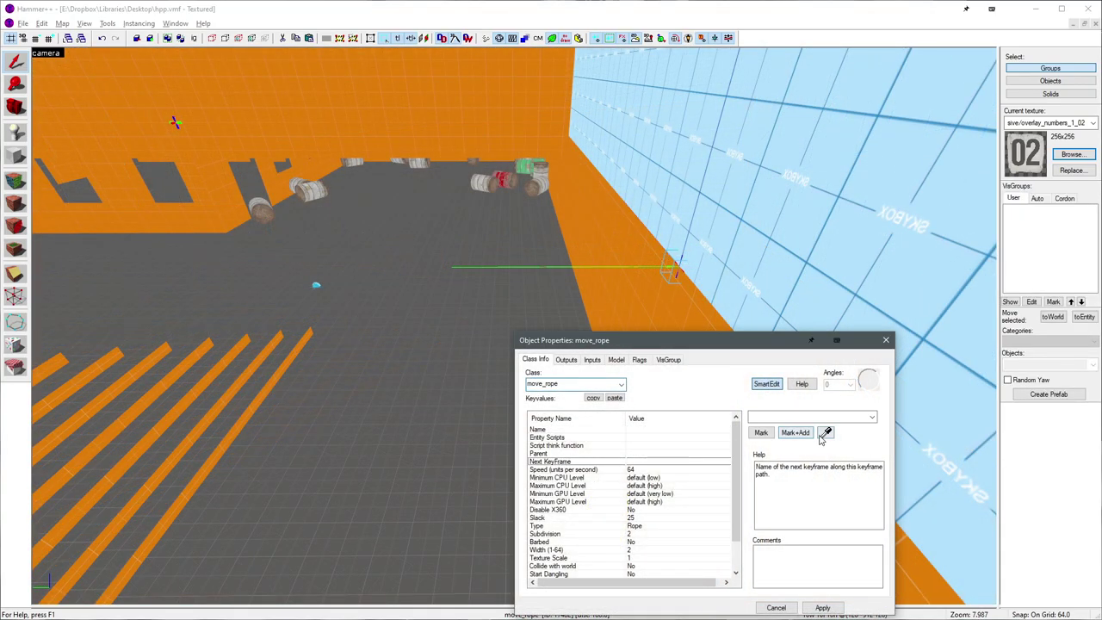
- Pick the ropeTAR entity in the 3D view as the move_rope's Next KeyFrame and apply it
click(825, 433)
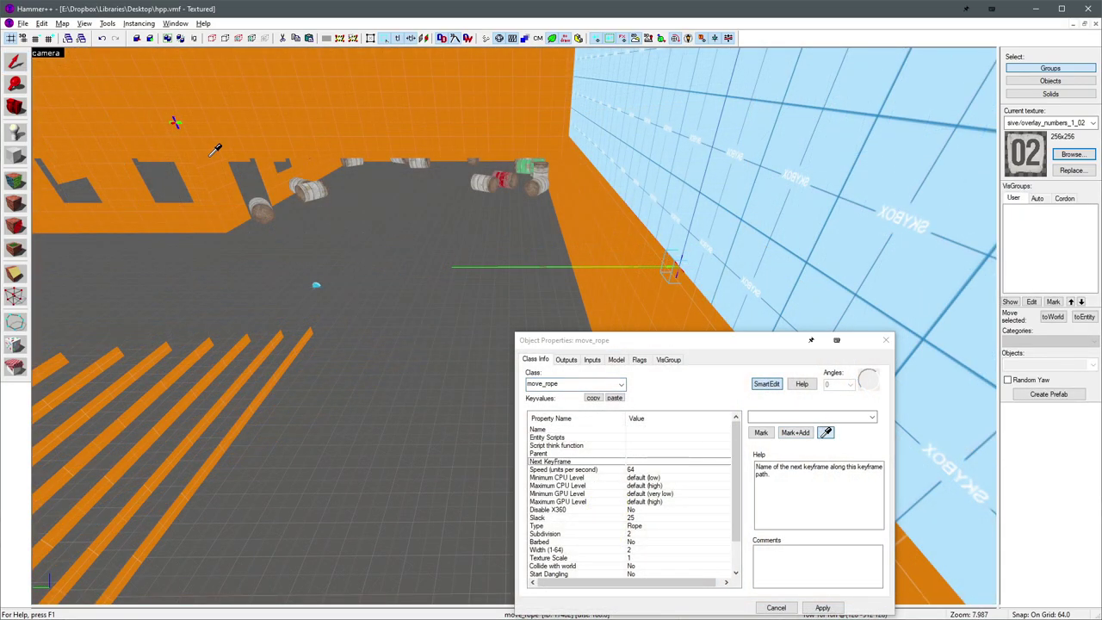
click(175, 121)
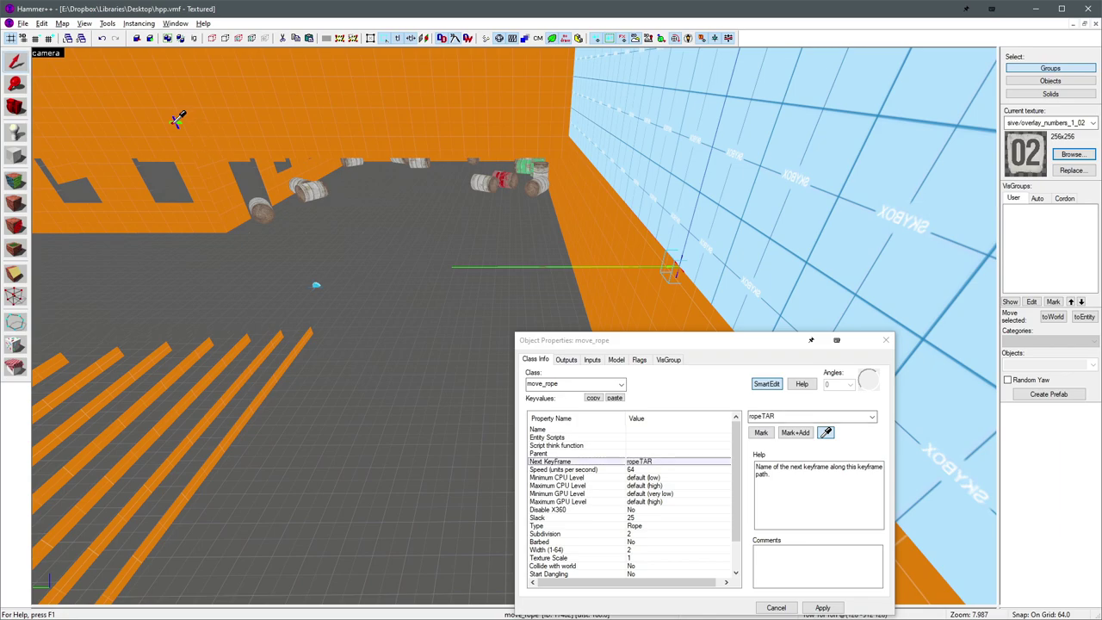
click(823, 608)
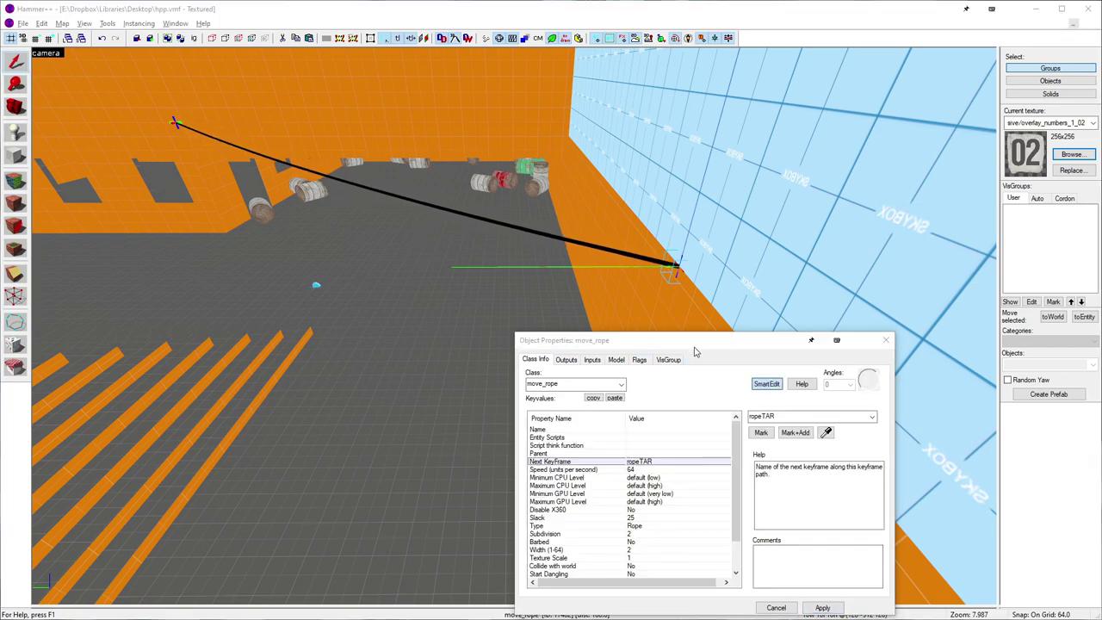
- Set the move_rope's Slack to 12 and apply it
drag(680, 341, 786, 306)
click(766, 438)
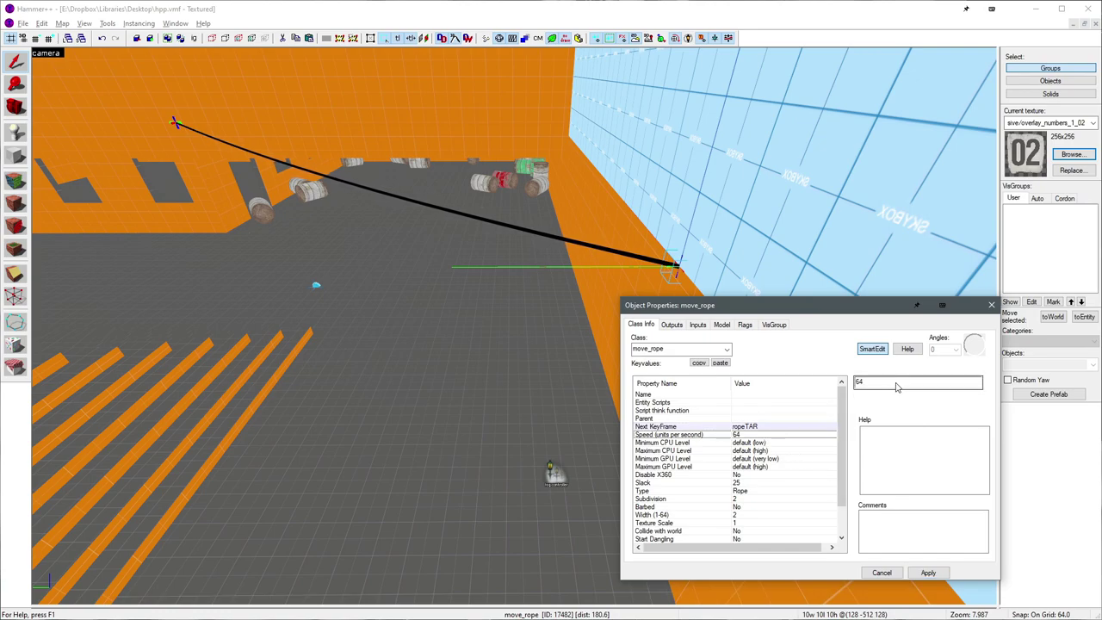
click(756, 483)
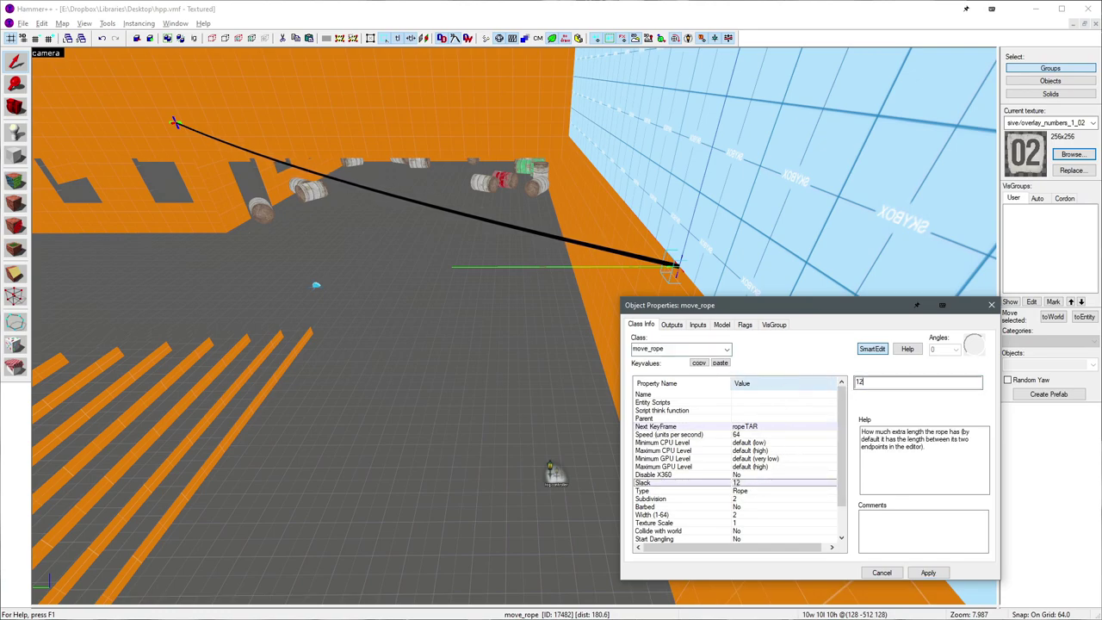
key(Return)
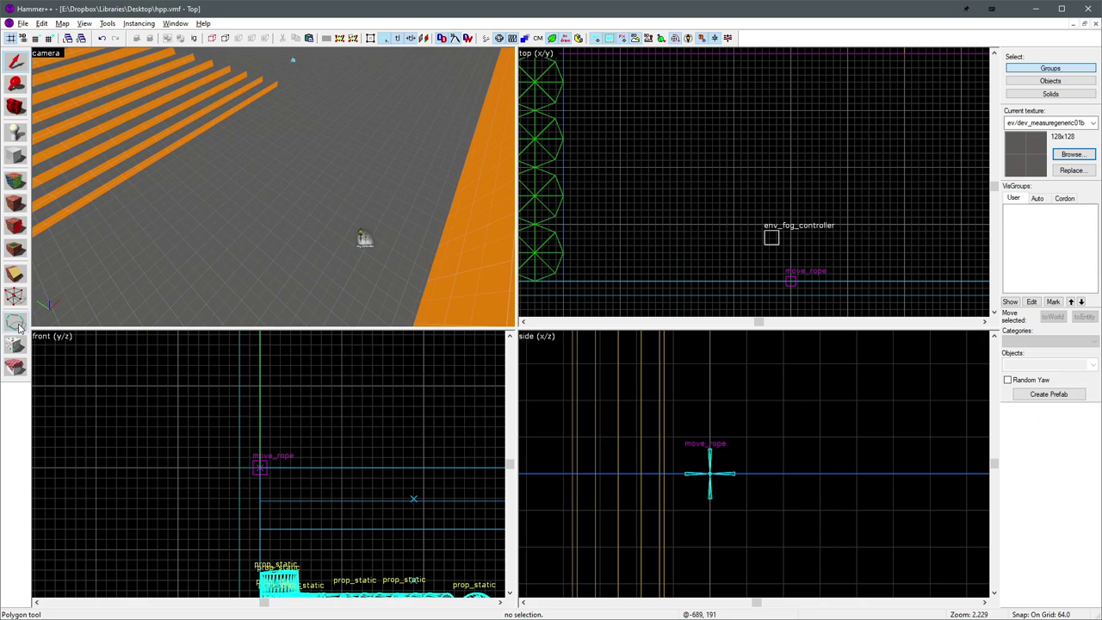
- Outline a seven-point convex polygon on the empty floor area in the top view with the Polygon tool
click(16, 323)
scroll(619, 177, up, 3)
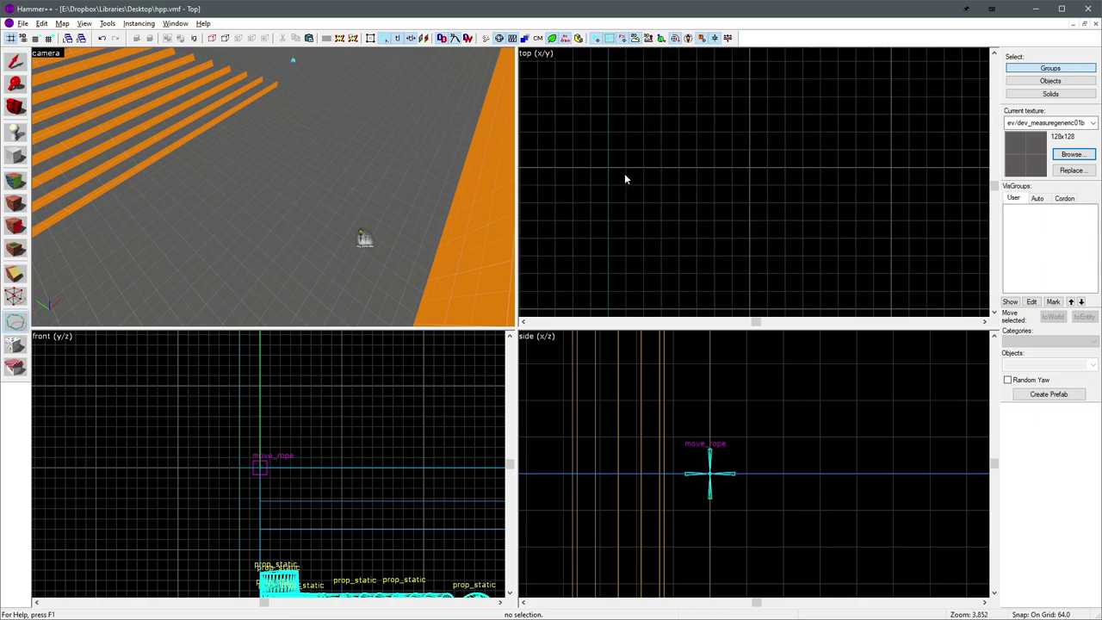
click(696, 81)
click(838, 97)
click(856, 185)
scroll(822, 232, down, 3)
click(799, 216)
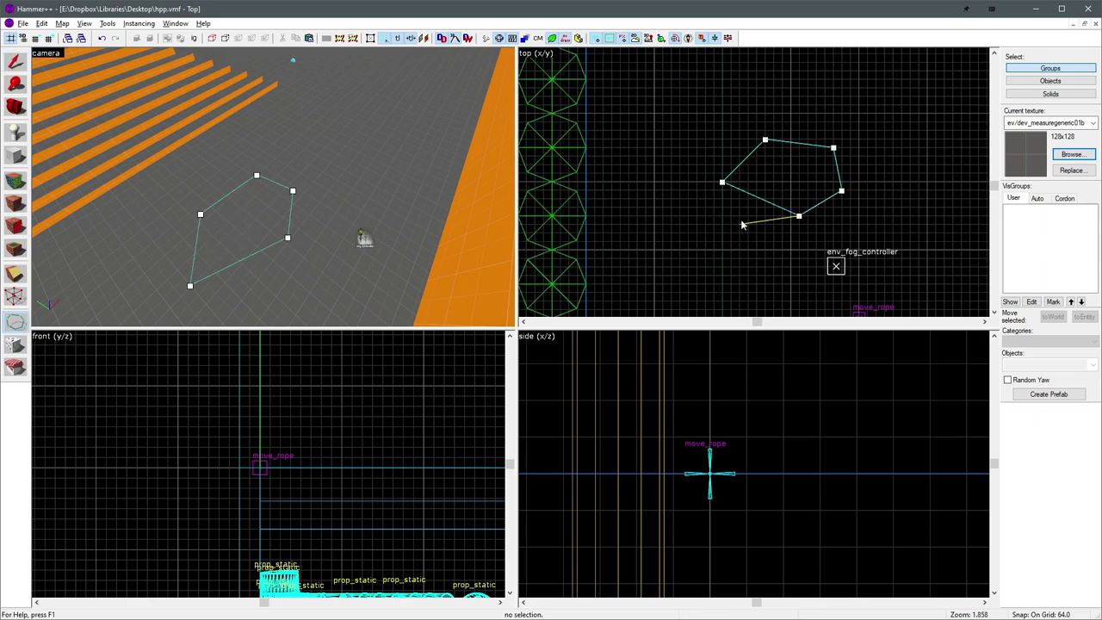
click(743, 223)
scroll(729, 212, up, 3)
click(698, 202)
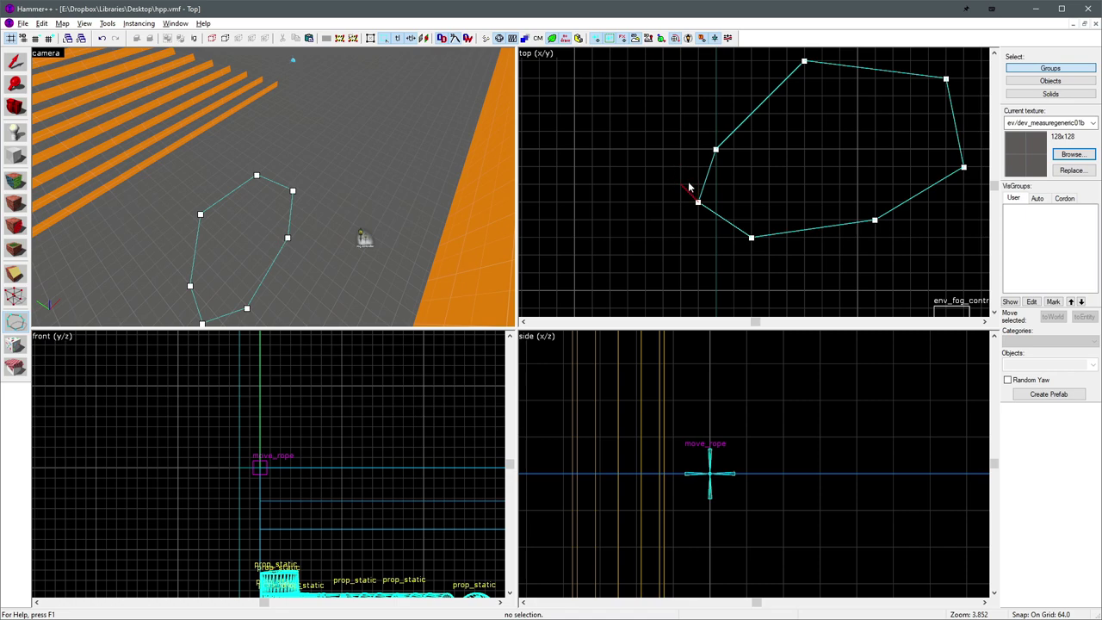
- Add an off-grid eighth vertex between the two westernmost points of the polygon and create the brush
scroll(689, 188, up, 3)
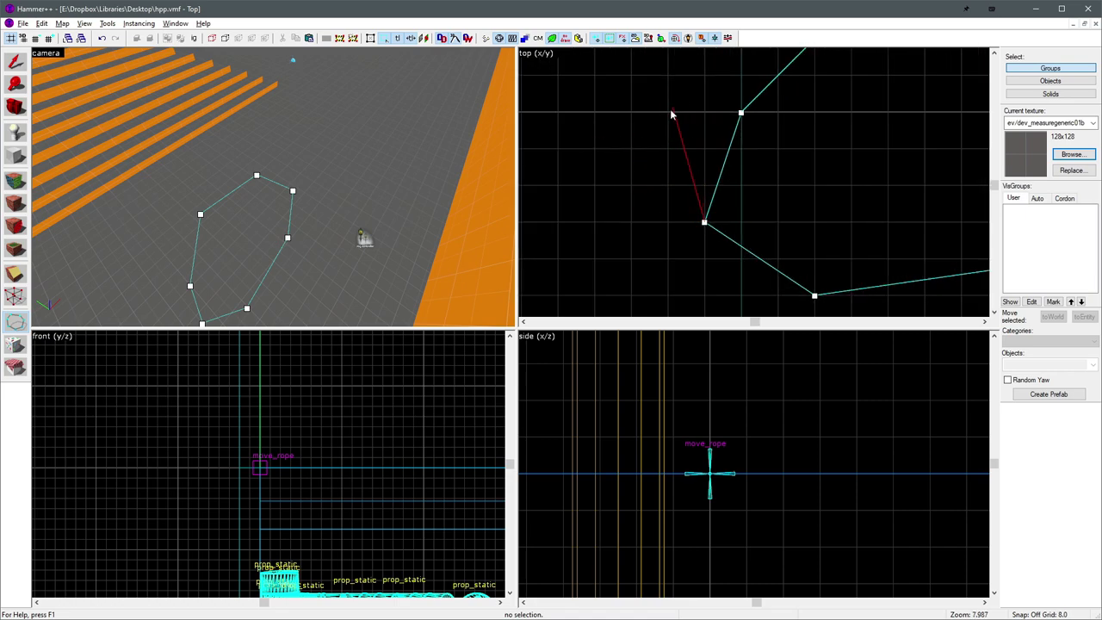
click(708, 159)
scroll(761, 159, down, 8)
scroll(787, 111, up, 2)
scroll(815, 116, down, 2)
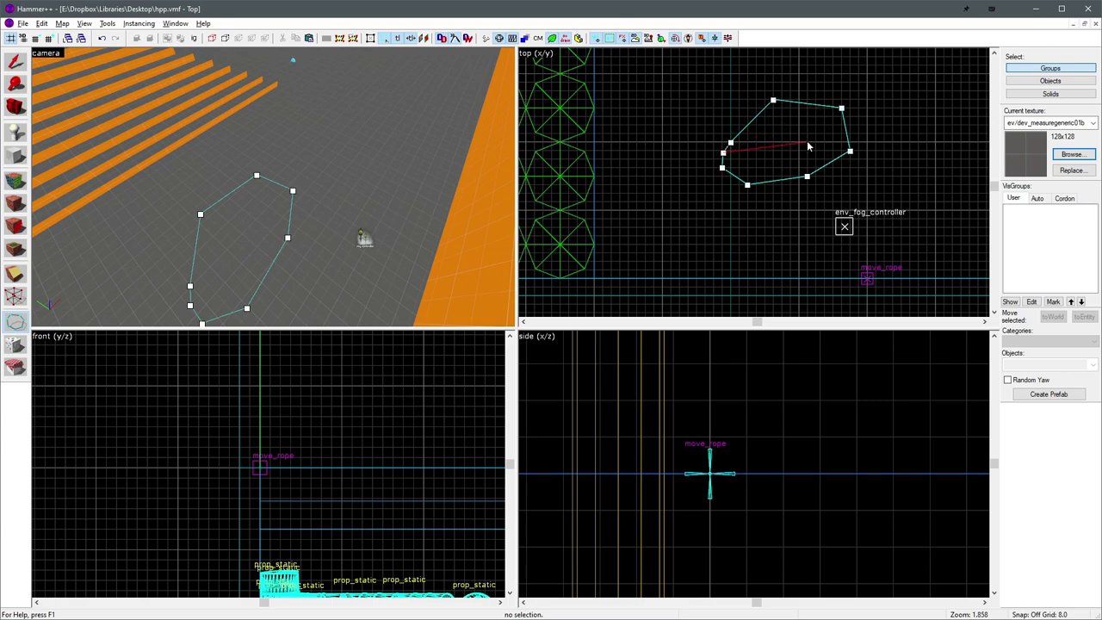
key(Return)
key(shift+s)
key(z)
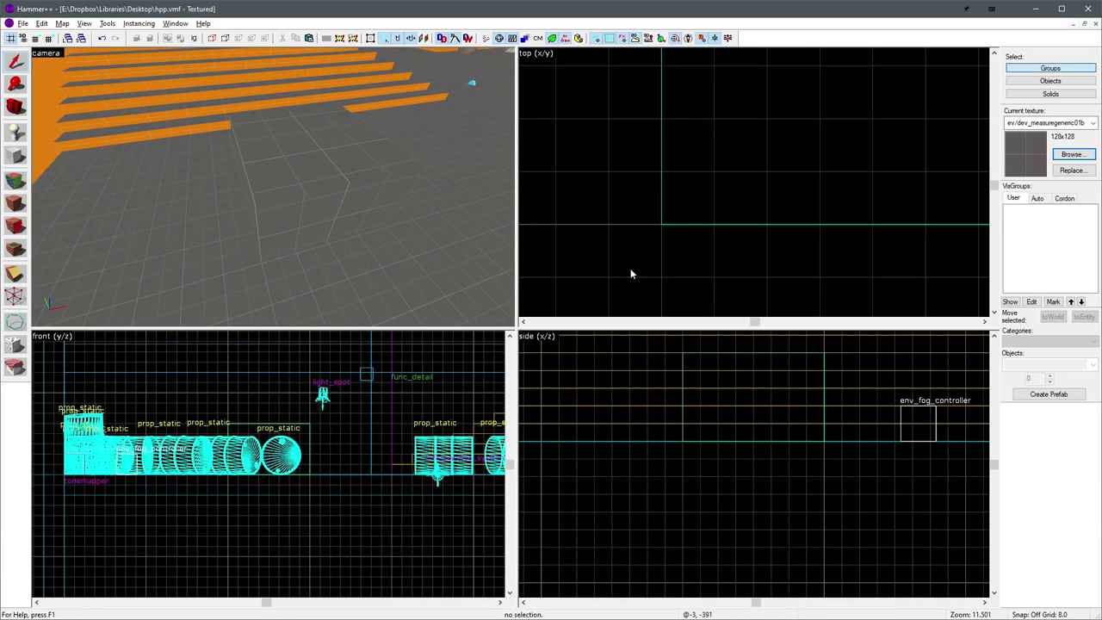
- Try moving one corner vertex of the rectangular block slightly inward in the top view with the Vertex tool
click(312, 191)
key(shift+v)
click(255, 204)
scroll(709, 234, down, 3)
scroll(701, 237, down, 2)
drag(684, 228, 710, 224)
key(shift+s)
- Fly around the block to examine its faces around the moved corner vertex
key(z)
key(w)
key(z)
click(613, 209)
key(z)
key(s)
key(d)
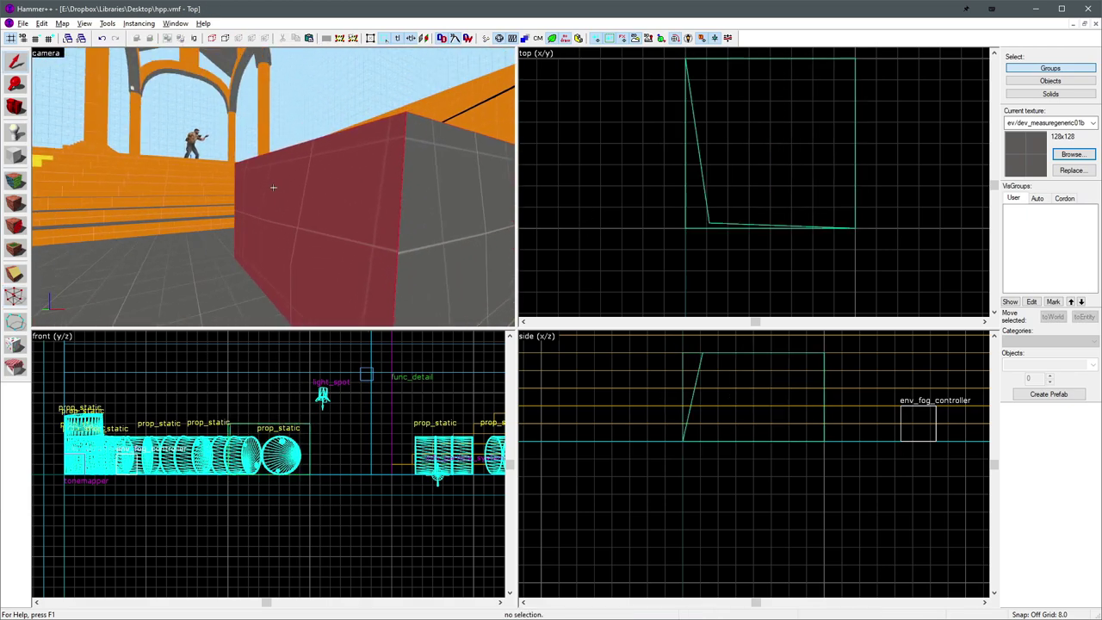
key(w)
key(s)
key(z)
- Move both upper vertices of the block's west side 24 units inward to slope that face, and leave vertex editing
click(273, 192)
key(shift+v)
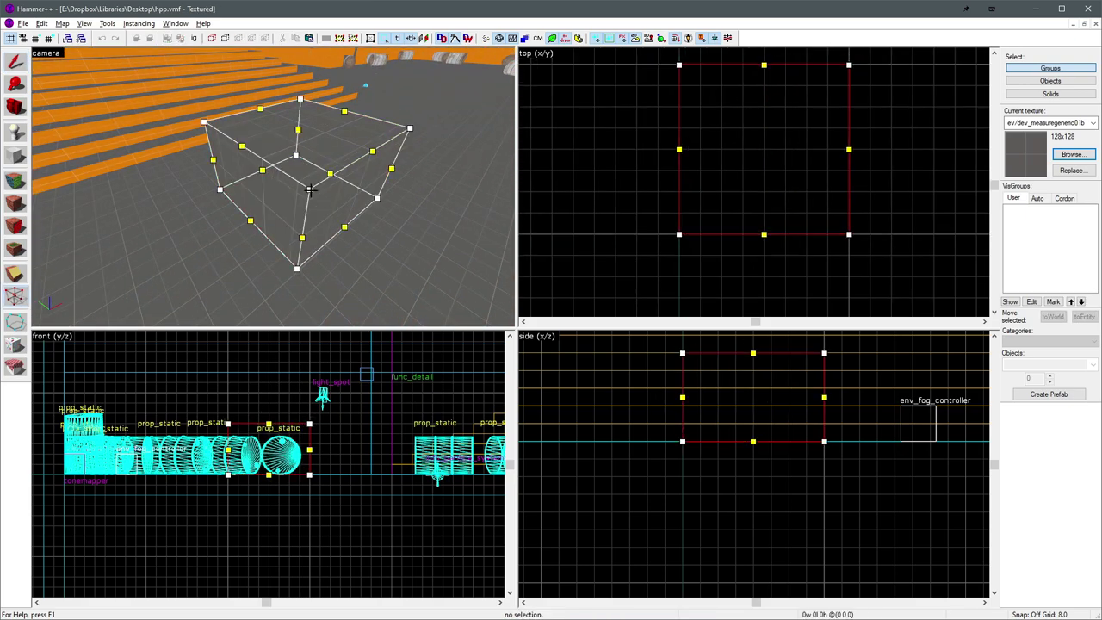
key(Right)
key(Right)
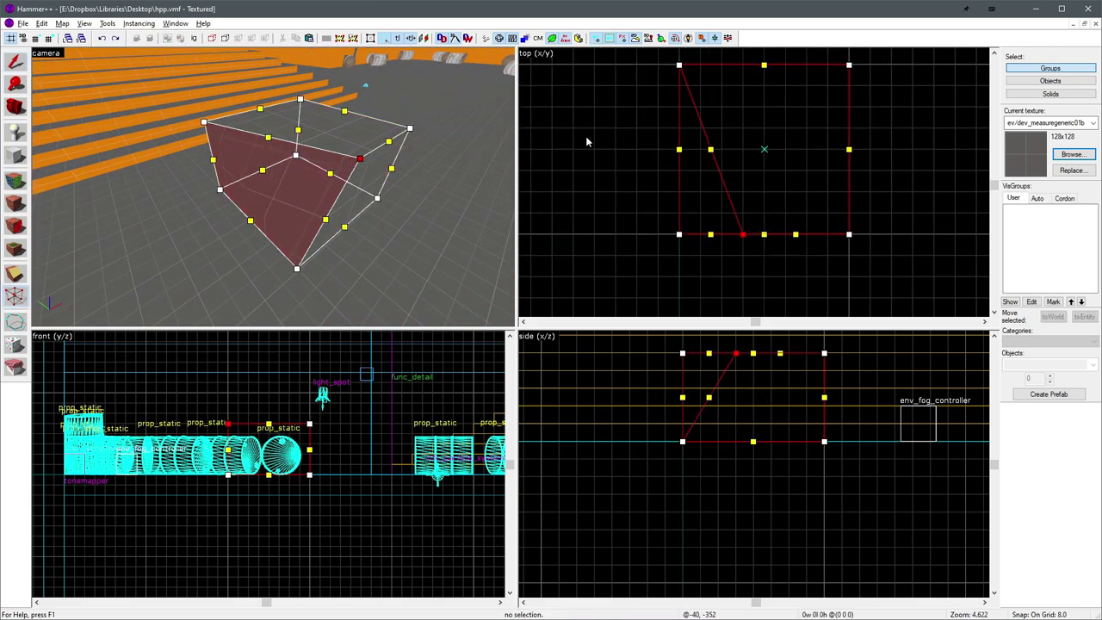
click(204, 123)
key(Right)
key(Right)
key(Right)
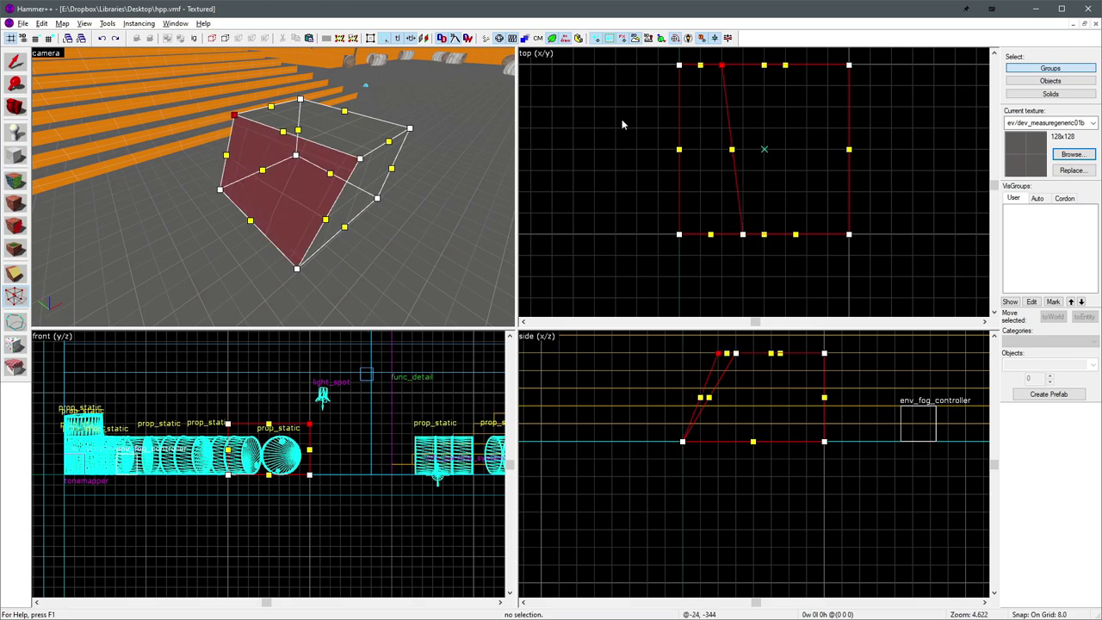
key(shift+s)
key(Escape)
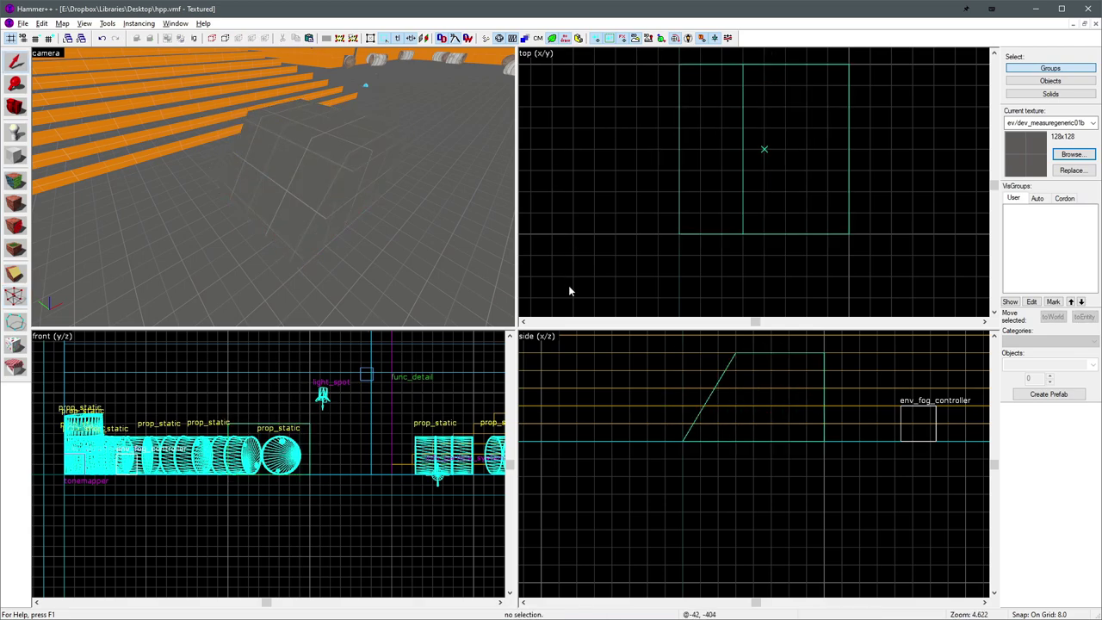
- Start a clip on the sloped block, placing a diagonal clip line in the side view from its upper edge toward the lower east corner
click(364, 164)
scroll(768, 353, up, 4)
key(shift+x)
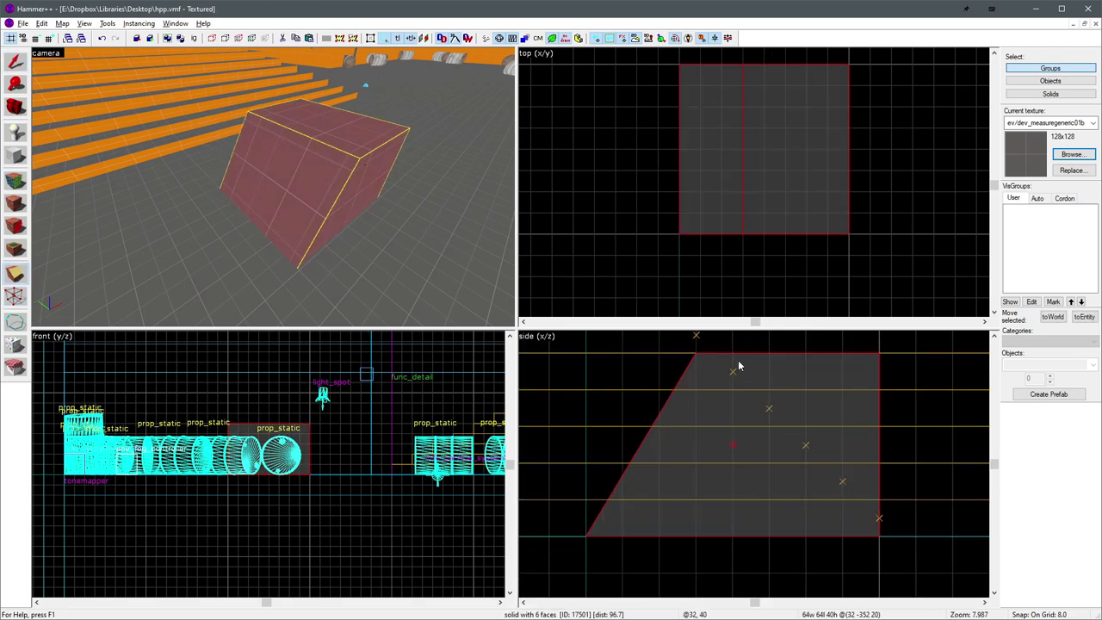
drag(732, 354, 732, 392)
scroll(734, 405, down, 5)
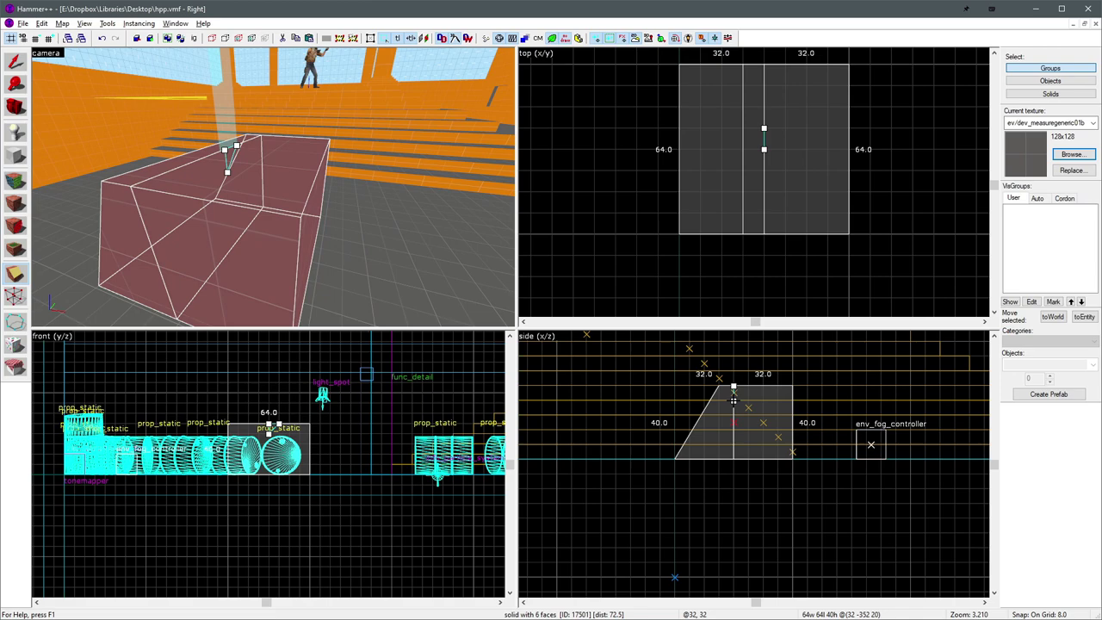
drag(734, 401, 763, 431)
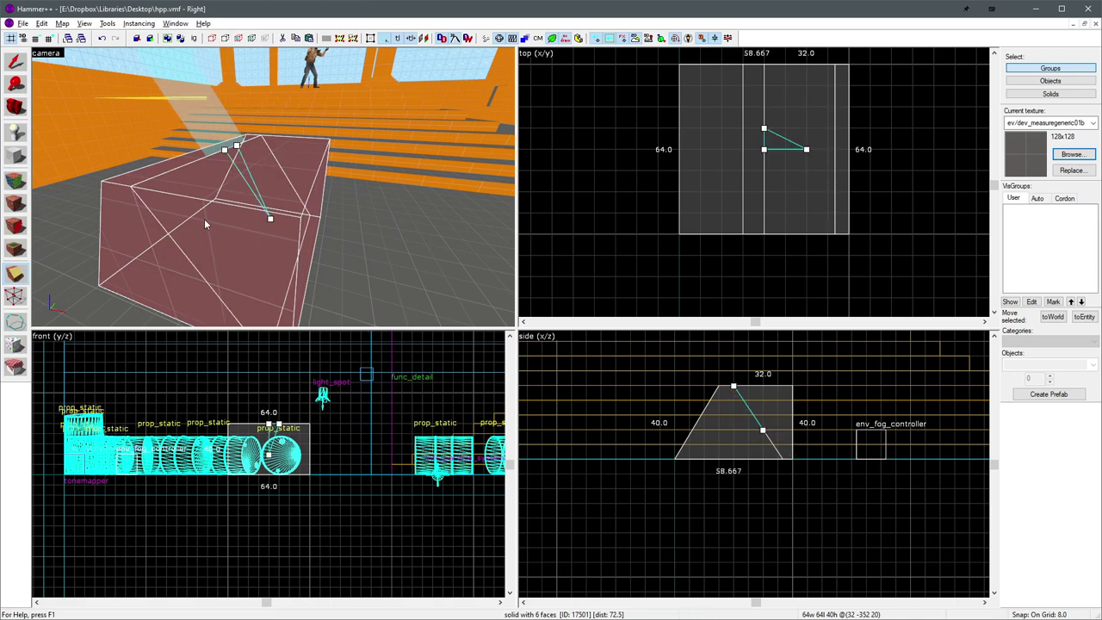
- Move the third clip point in the 3D view to tilt the clipping plane, and split the block into two pieces
mouse_move(224, 150)
mouse_down()
mouse_move(221, 166)
mouse_move(232, 151)
mouse_move(220, 155)
mouse_up()
key(a)
key(z)
key(a)
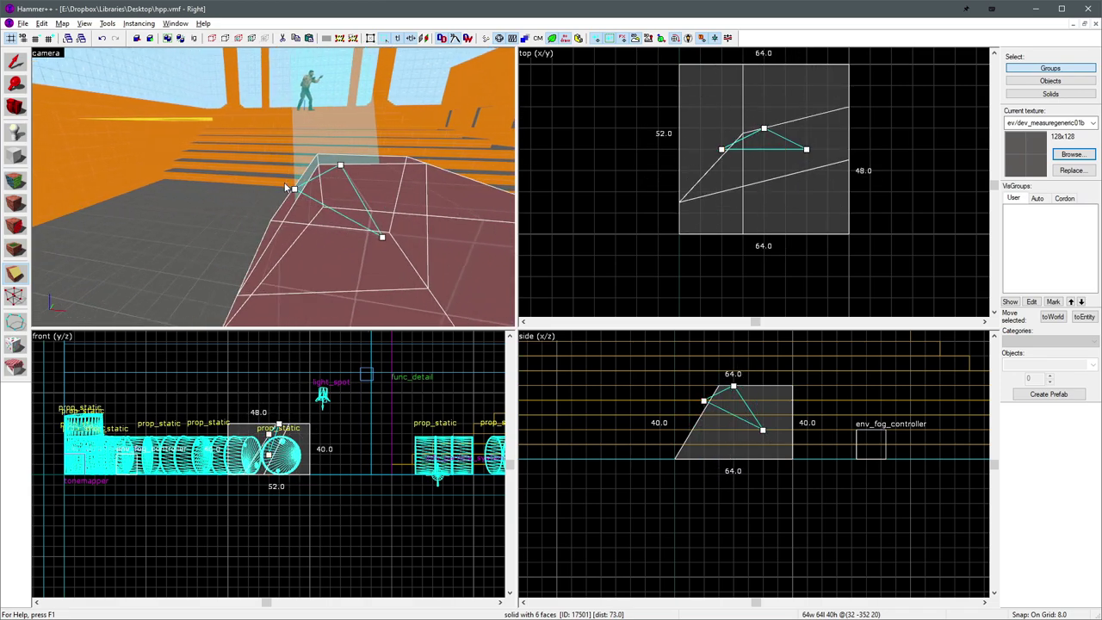
key(z)
key(Return)
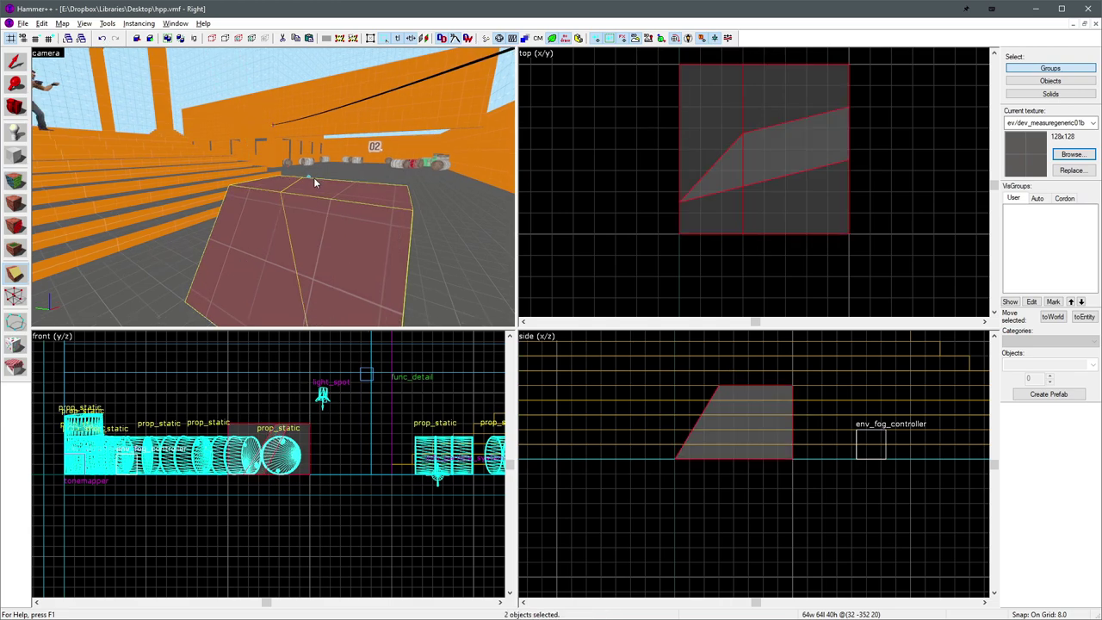
- Merge the two clipped pieces into a single solid
key(shift+s)
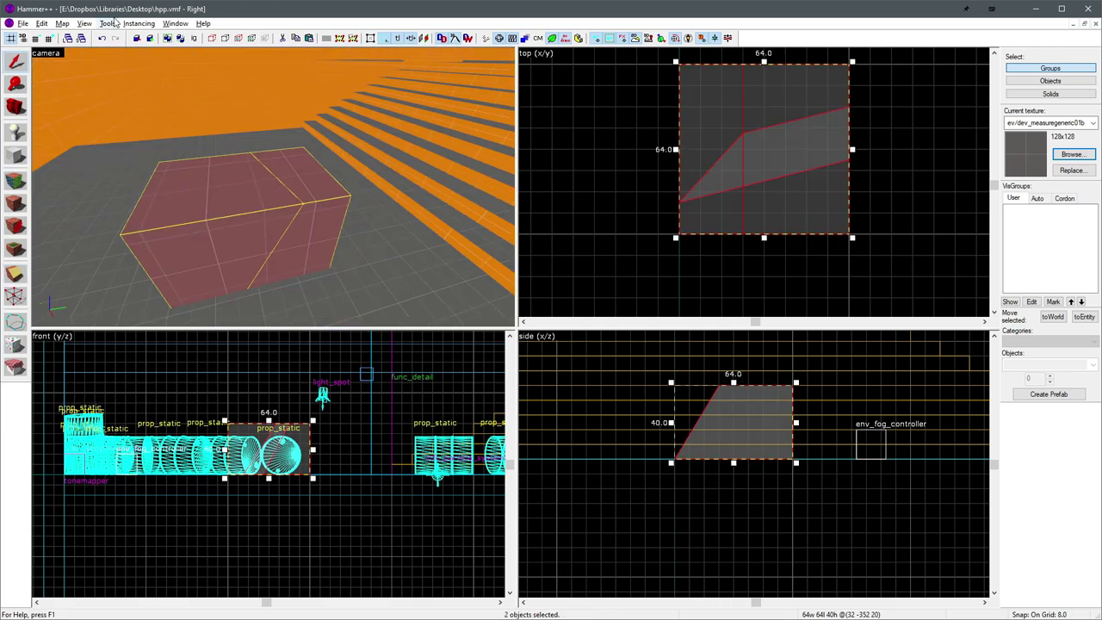
click(107, 24)
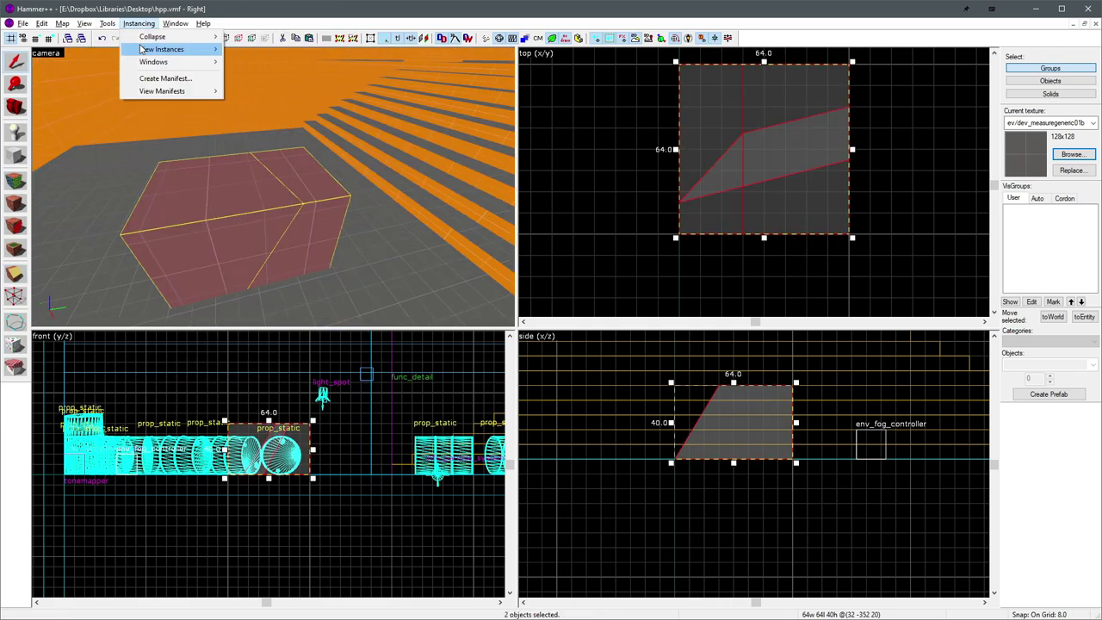
click(198, 49)
key(a)
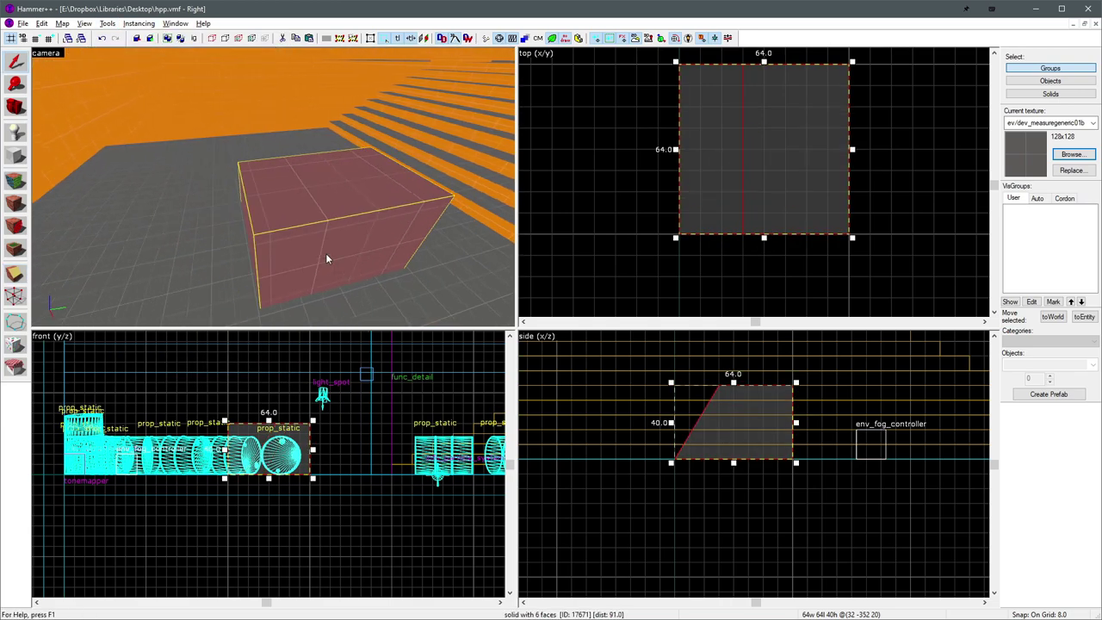
- Create a 56 x 64 x 40 unit block flush against the sloped block's vertical east side
scroll(744, 107, down, 7)
scroll(764, 95, up, 5)
key(shift+b)
drag(784, 103, 889, 222)
scroll(382, 242, up, 3)
key(z)
key(a)
key(z)
key(Return)
scroll(291, 218, down, 3)
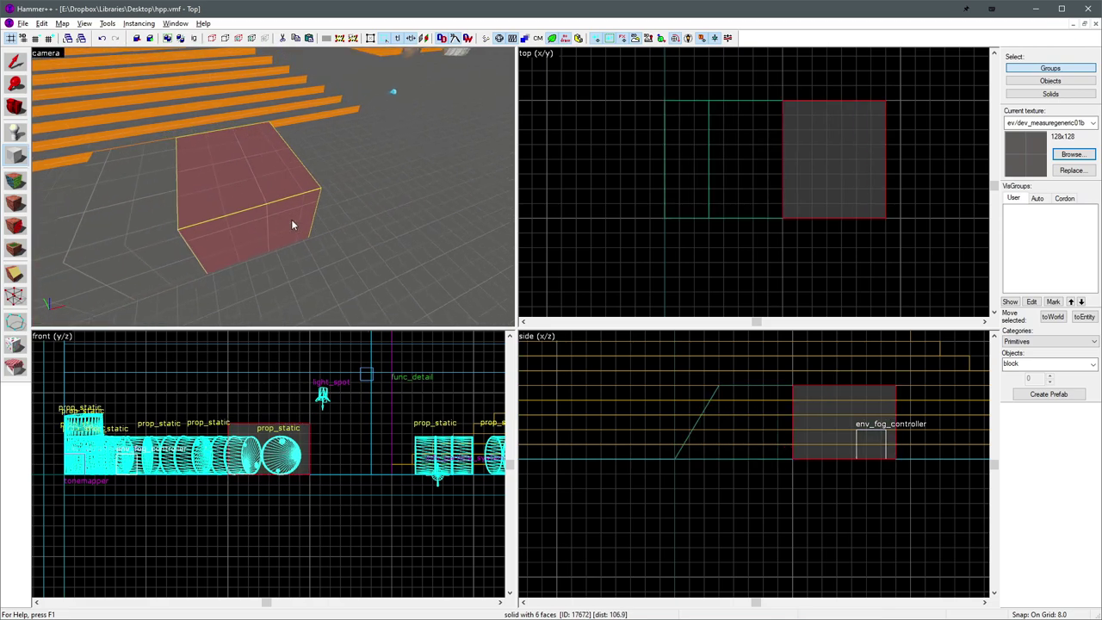
- Select the new block together with the sloped block and merge them into one solid
key(z)
key(a)
key(shift+s)
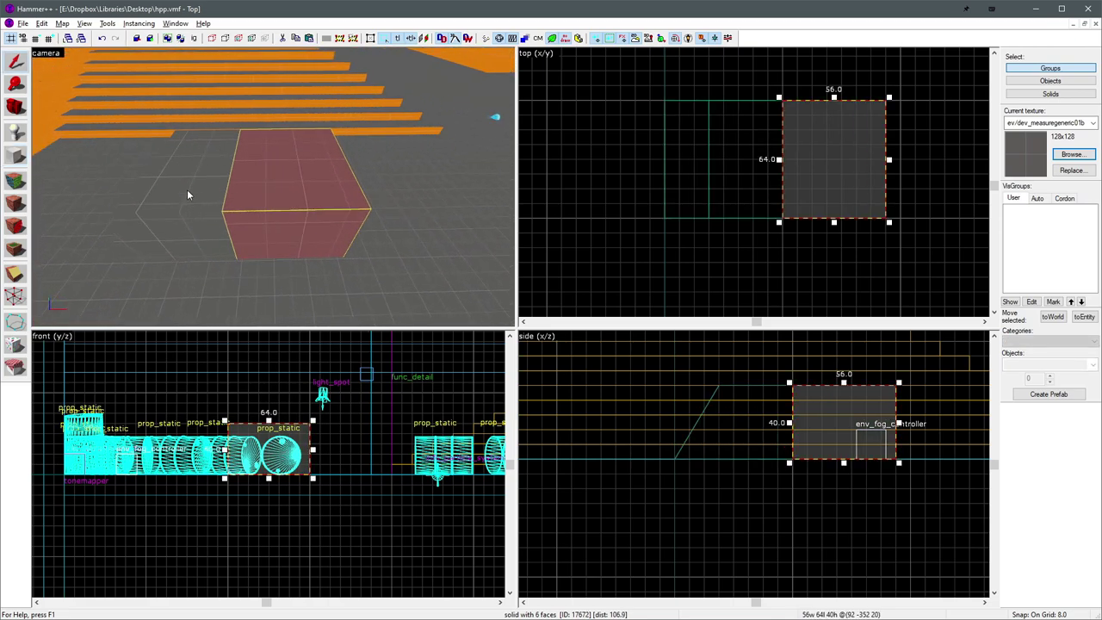
ctrl+click(187, 189)
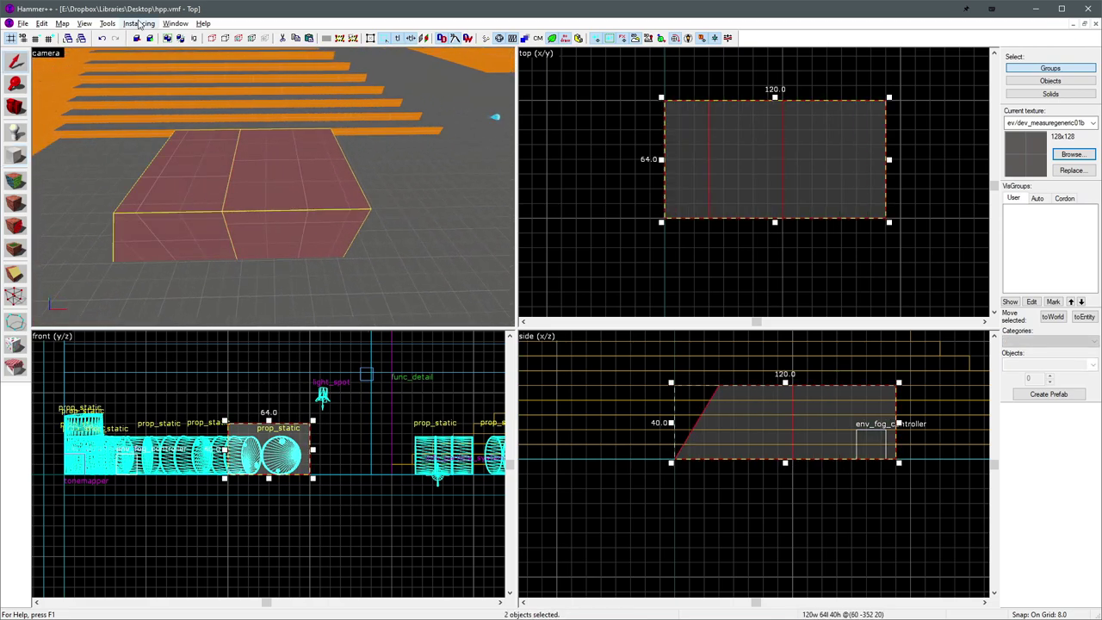
click(107, 23)
click(130, 53)
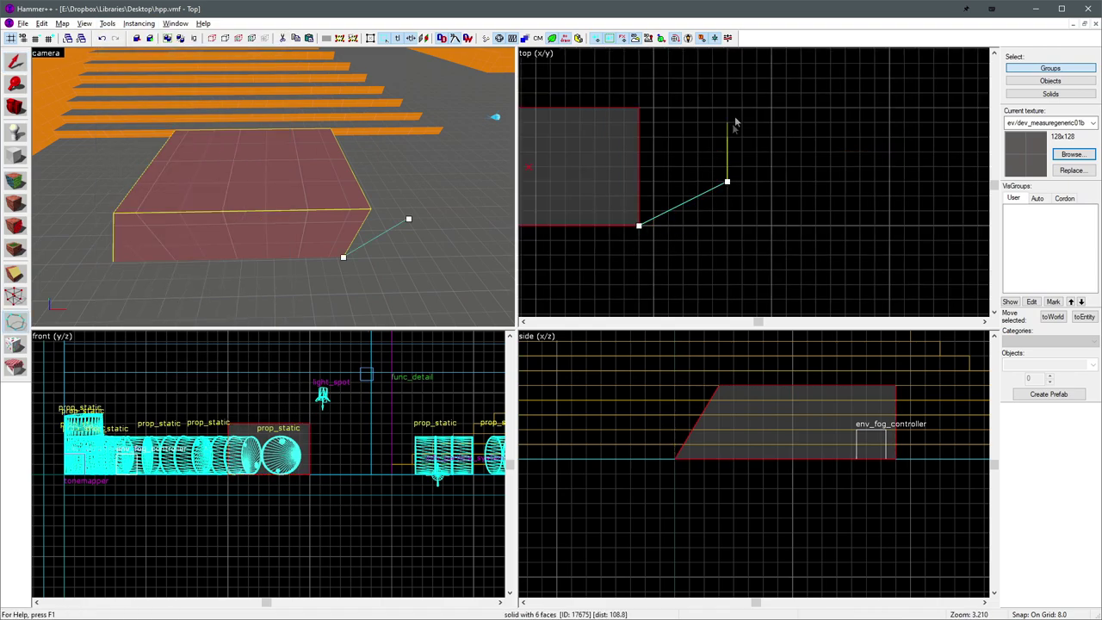
- Complete the four-point polygon adjoining the merged block's east end, create the brush, and merge it into the block
click(729, 108)
click(641, 109)
key(Return)
key(shift+s)
key(ctrl+z)
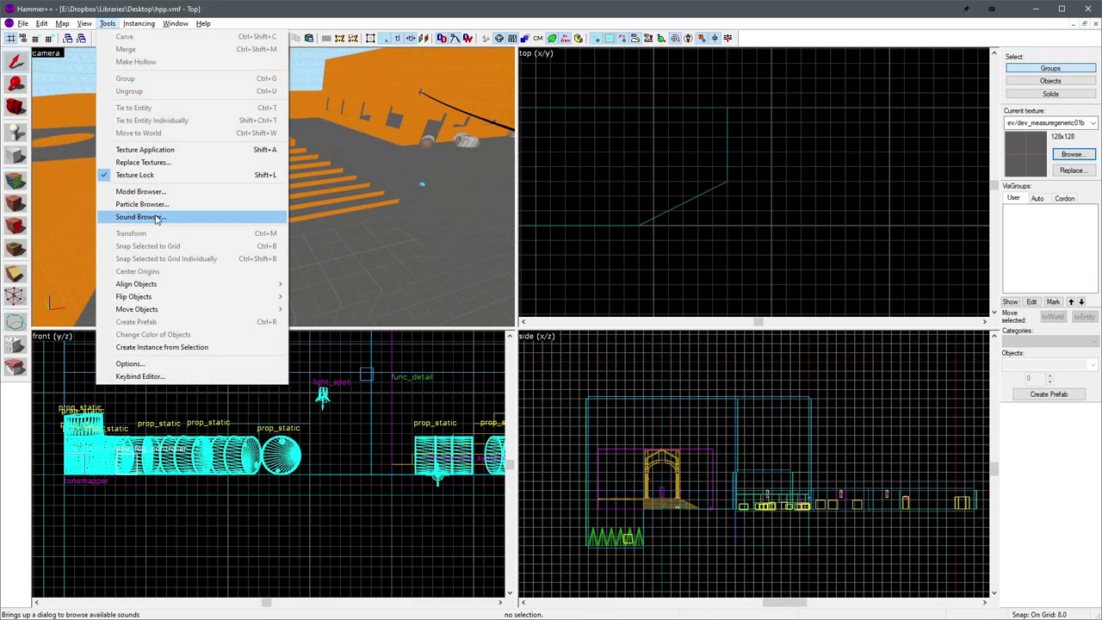
- Bring up the Sound Browser and raise its sound volume slightly
click(152, 216)
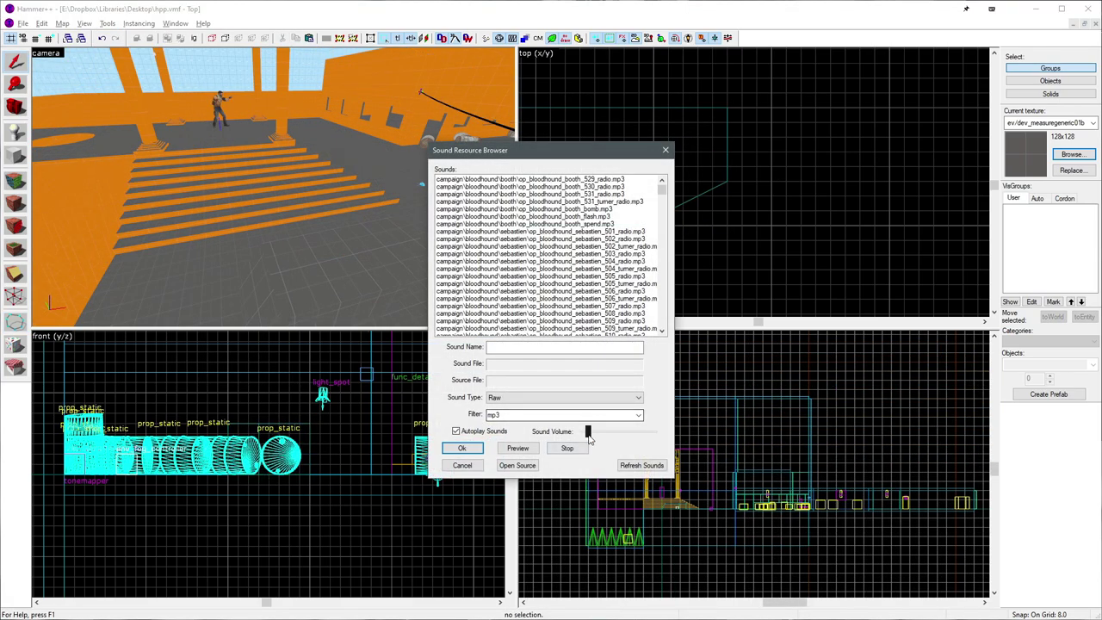
drag(590, 434, 598, 437)
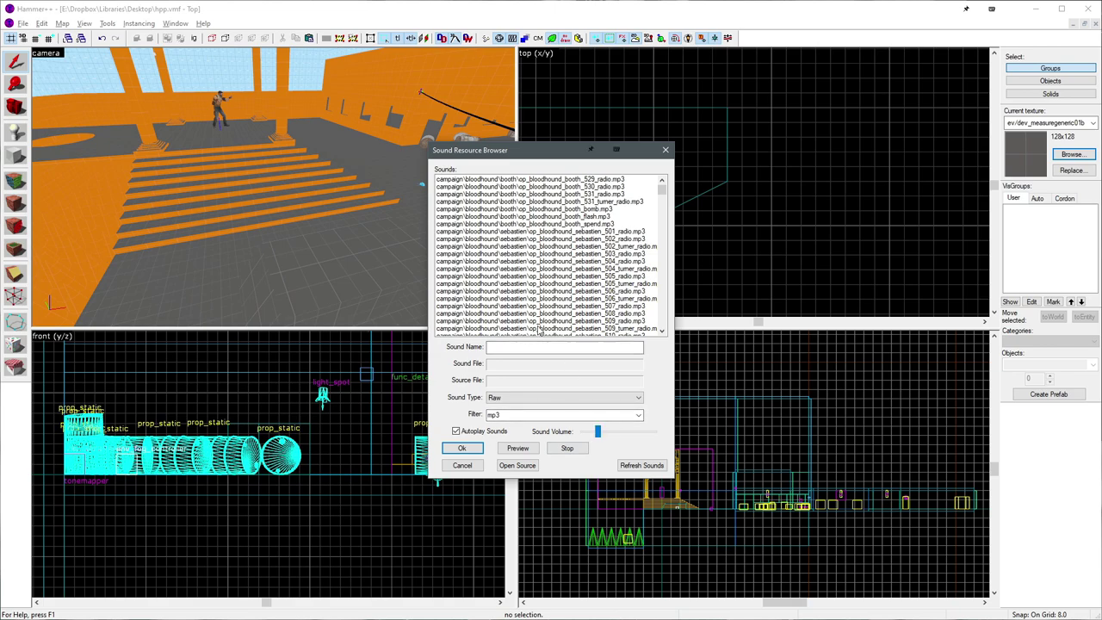
double_click(507, 417)
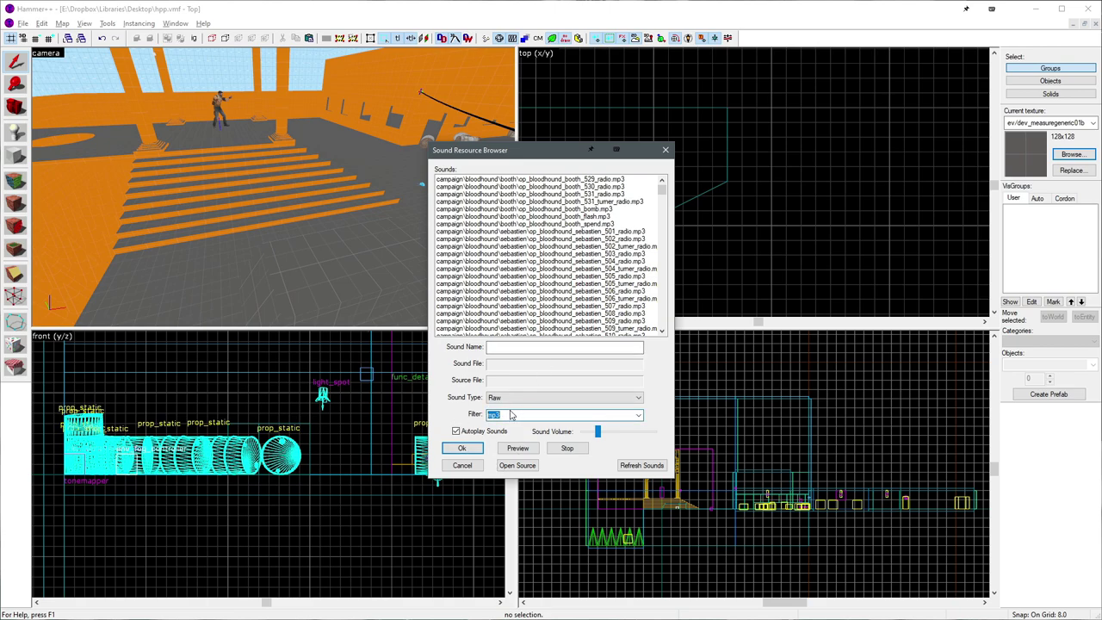
- Preview several of the bloodhound campaign mp3 sounds with autoplay and close the sound browser
click(587, 225)
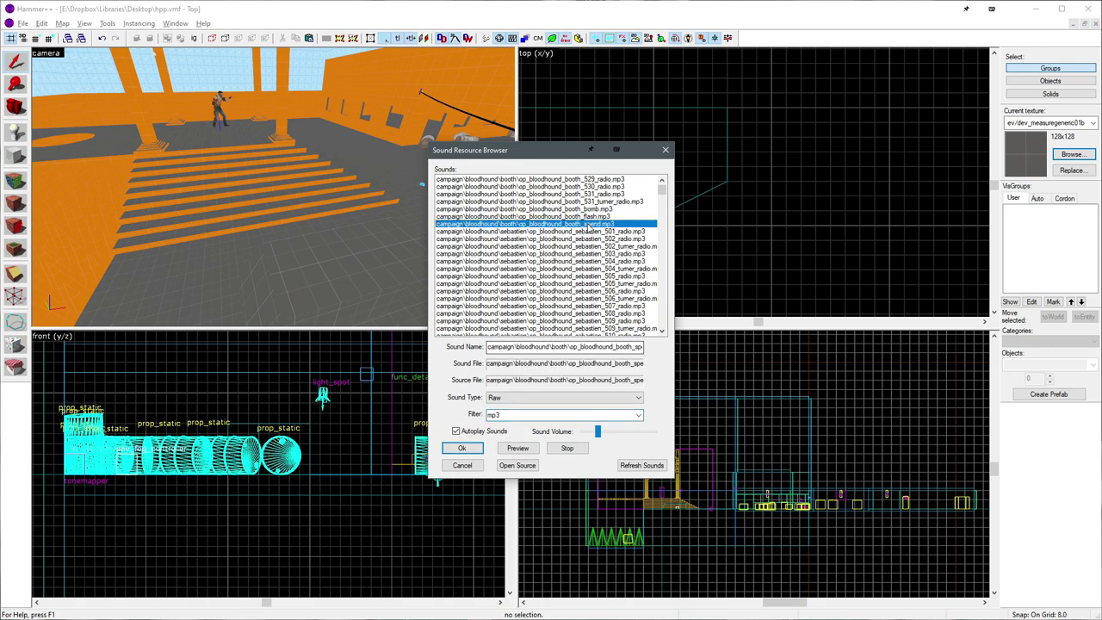
scroll(603, 250, down, 4)
click(615, 298)
scroll(635, 306, down, 7)
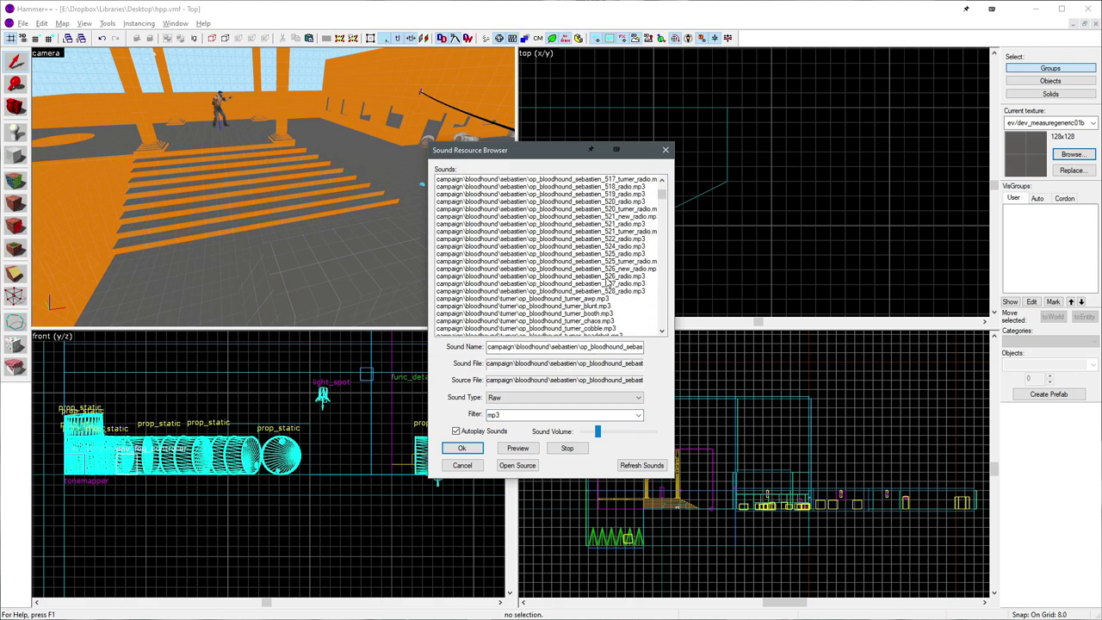
click(610, 276)
click(607, 299)
scroll(594, 299, down, 4)
click(549, 269)
click(551, 306)
scroll(551, 307, down, 4)
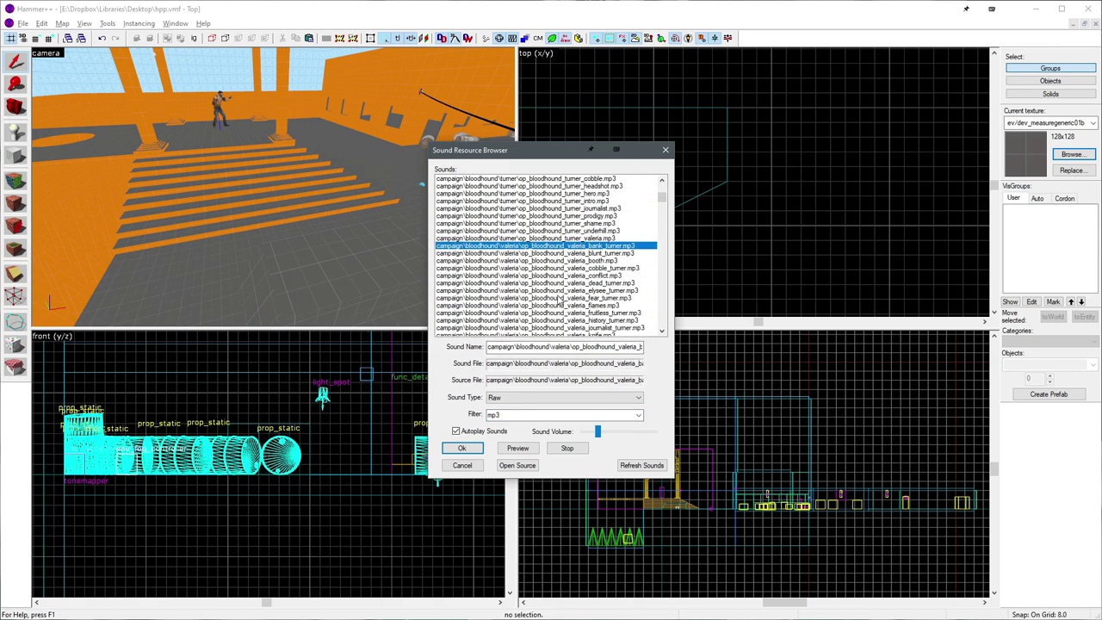
click(462, 448)
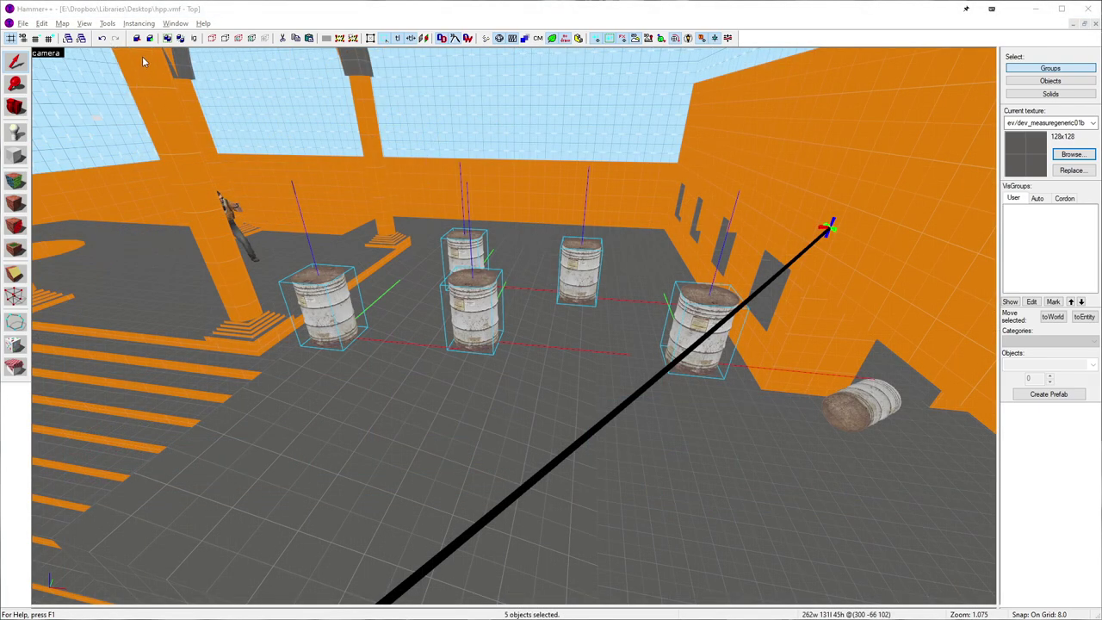
- Move the five selected barrels to the nearest floor without aligning them to its normal, and undo the move
click(107, 24)
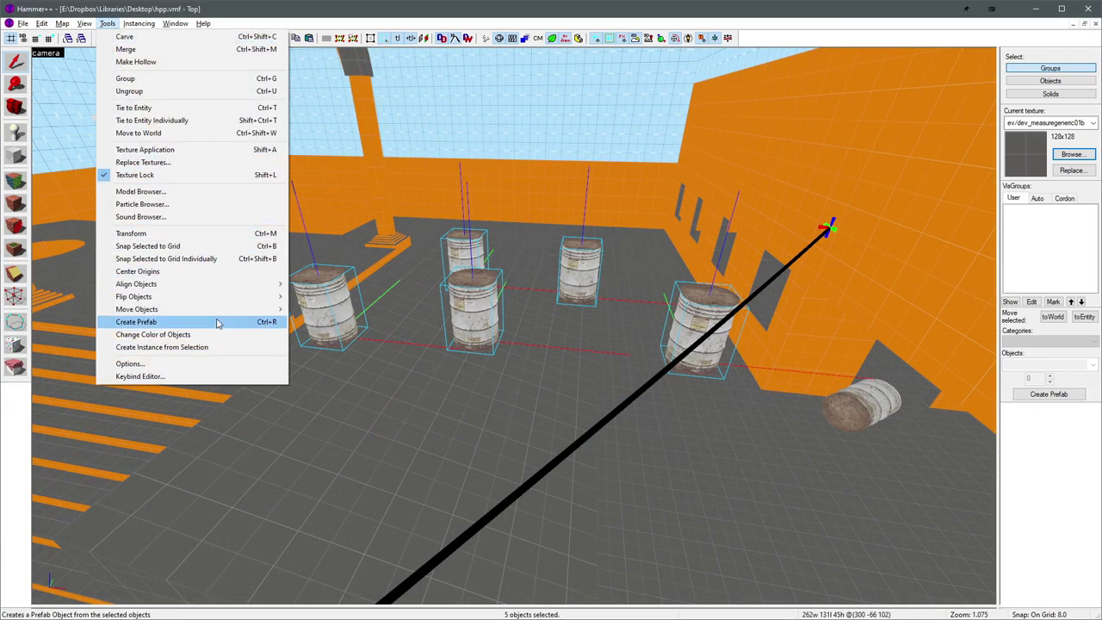
mouse_move(216, 312)
click(318, 309)
key(s)
key(z)
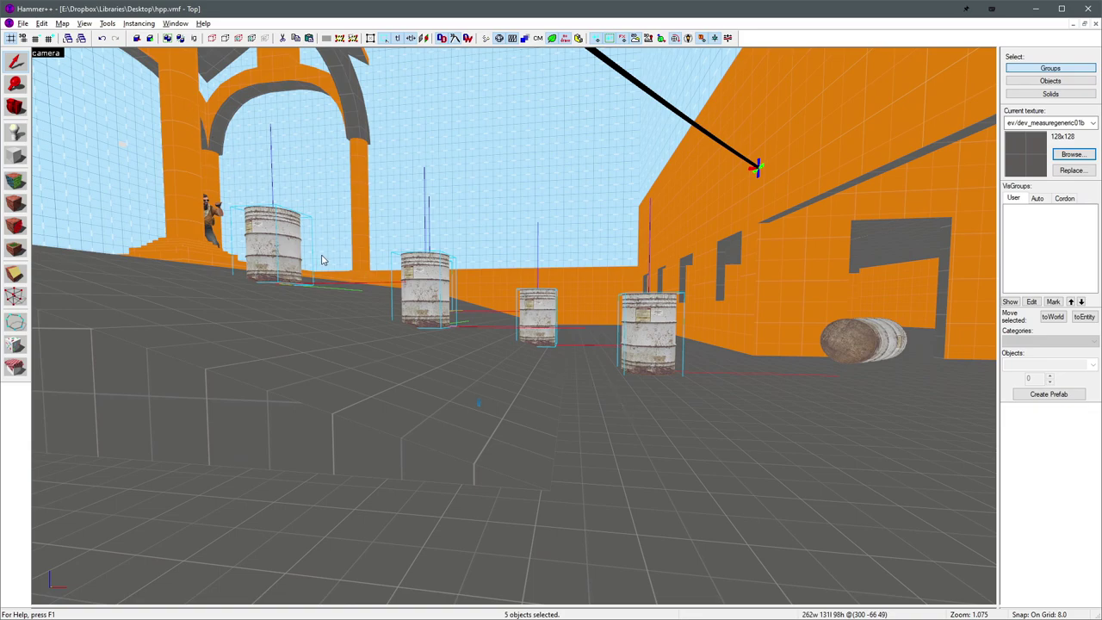
key(ctrl+z)
- Move the five selected barrels to the nearest floor and align them to the floor's normal
click(105, 26)
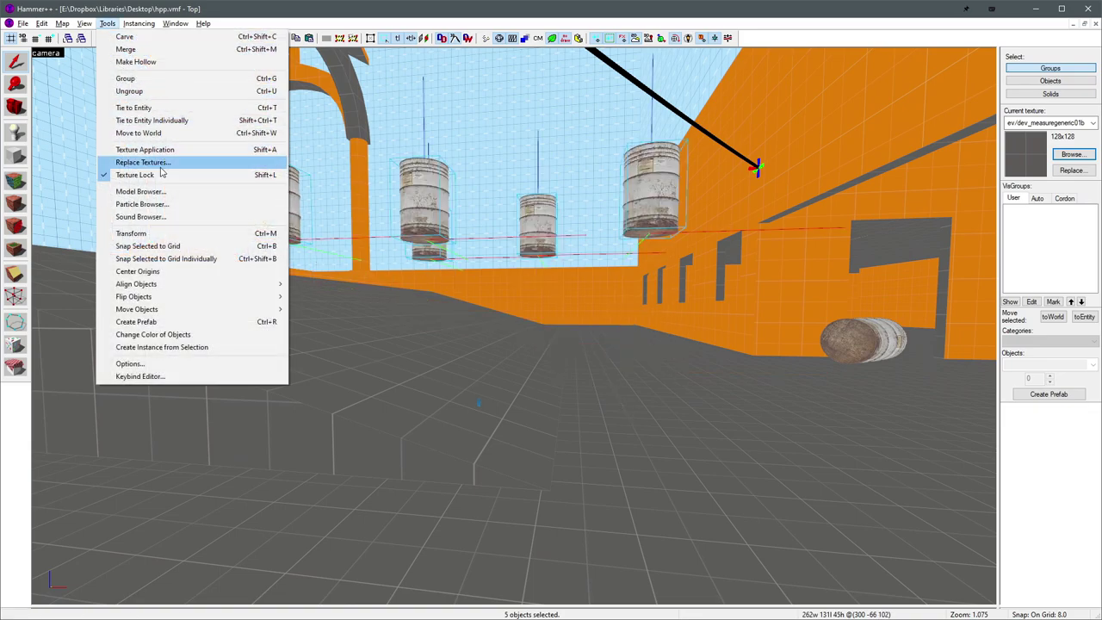
mouse_move(215, 311)
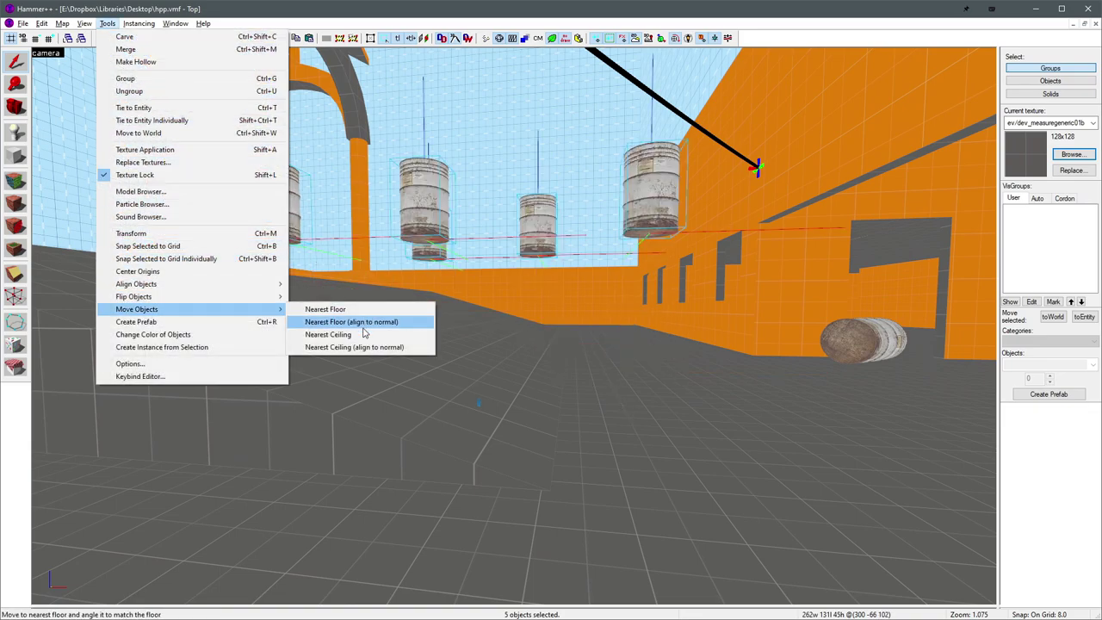
click(389, 322)
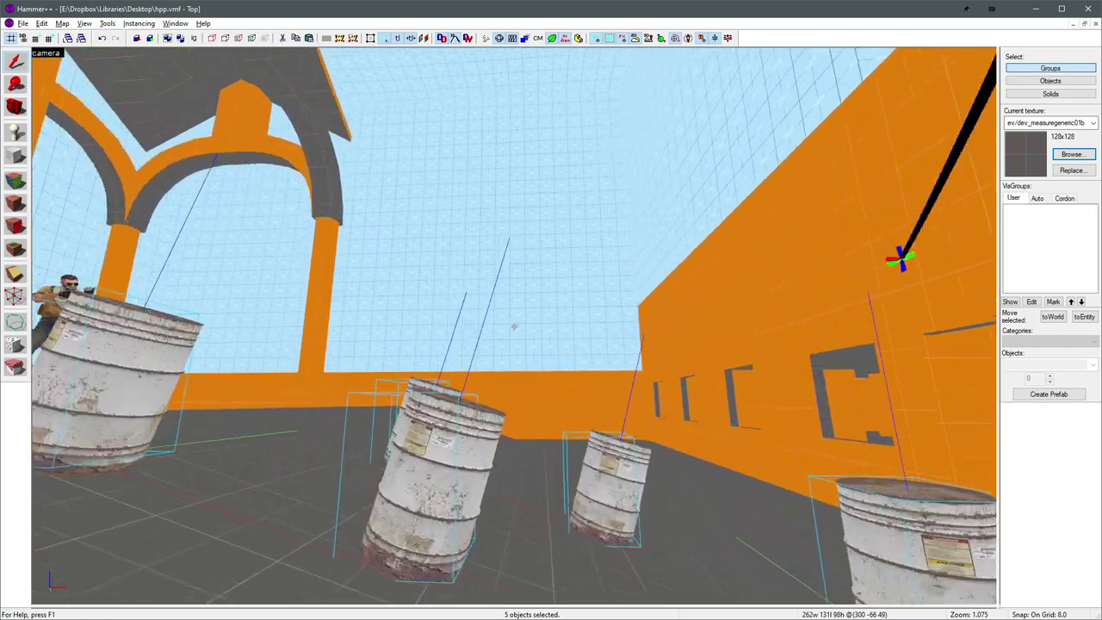
scroll(391, 308, down, 2)
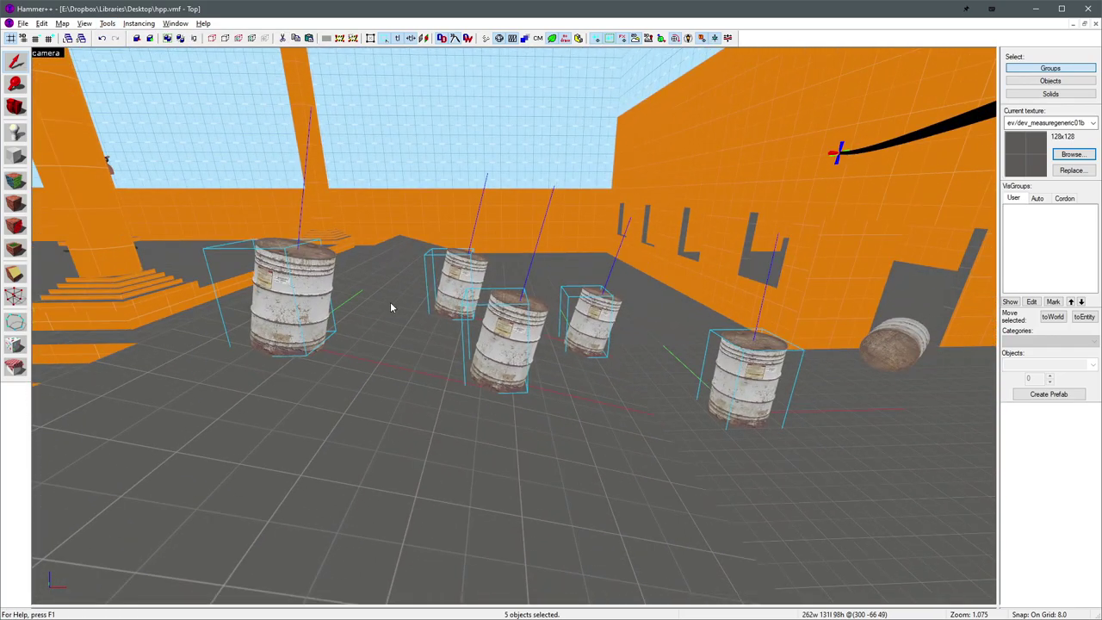
scroll(390, 307, down, 2)
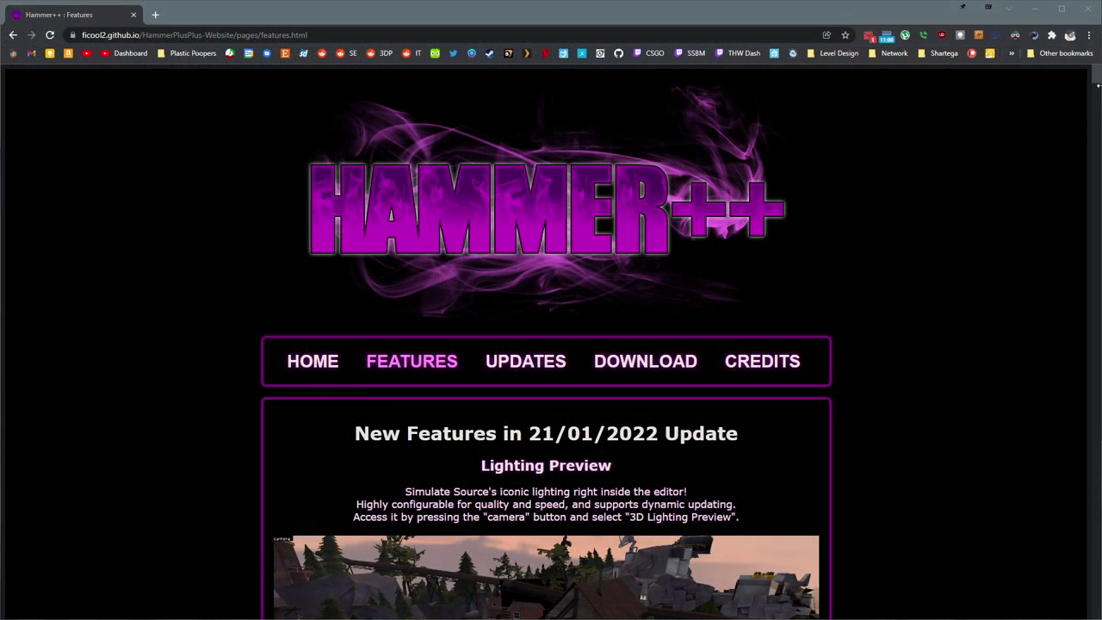
- Switch to the web browser and look through the Hammer++ website's Features page from start to end and back
drag(1095, 83, 1096, 607)
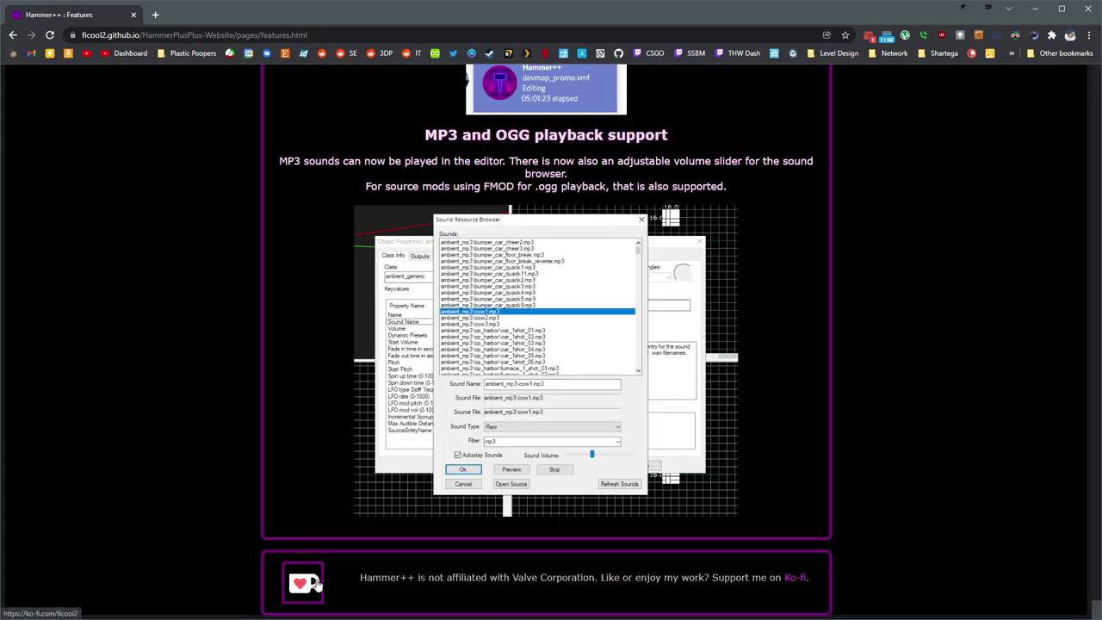
drag(1097, 608, 1028, 112)
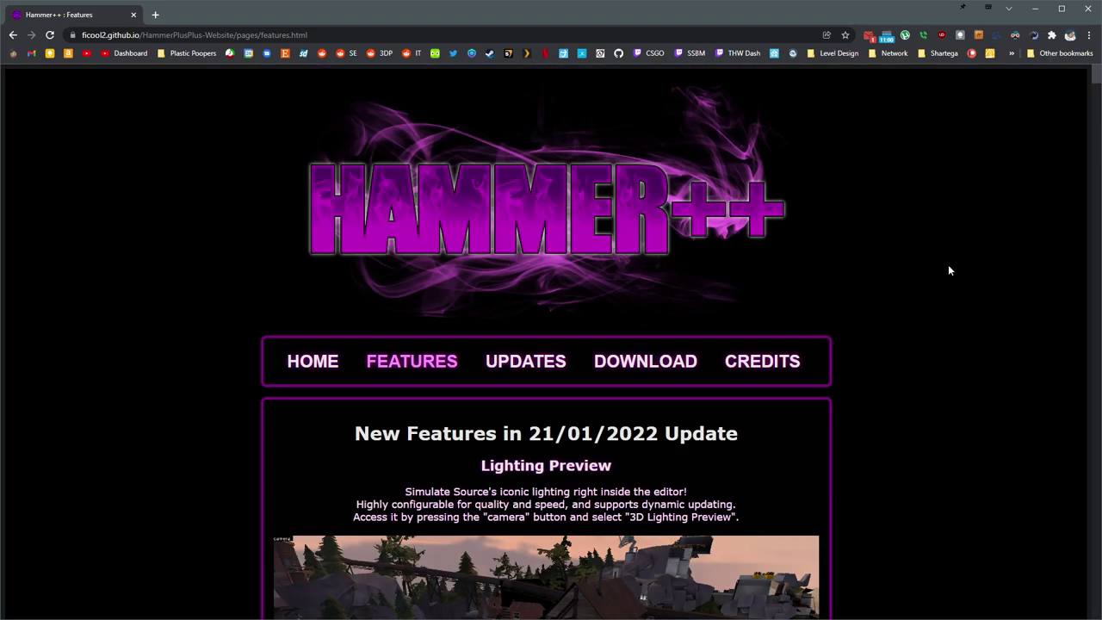